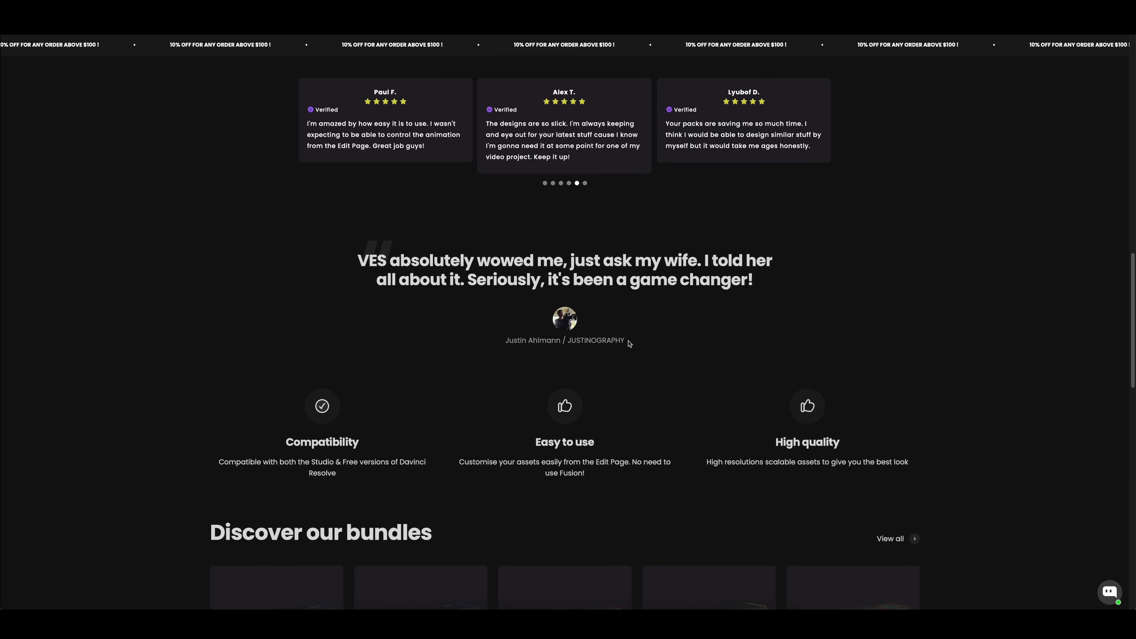
pyautogui.scroll(-4, 629, 343)
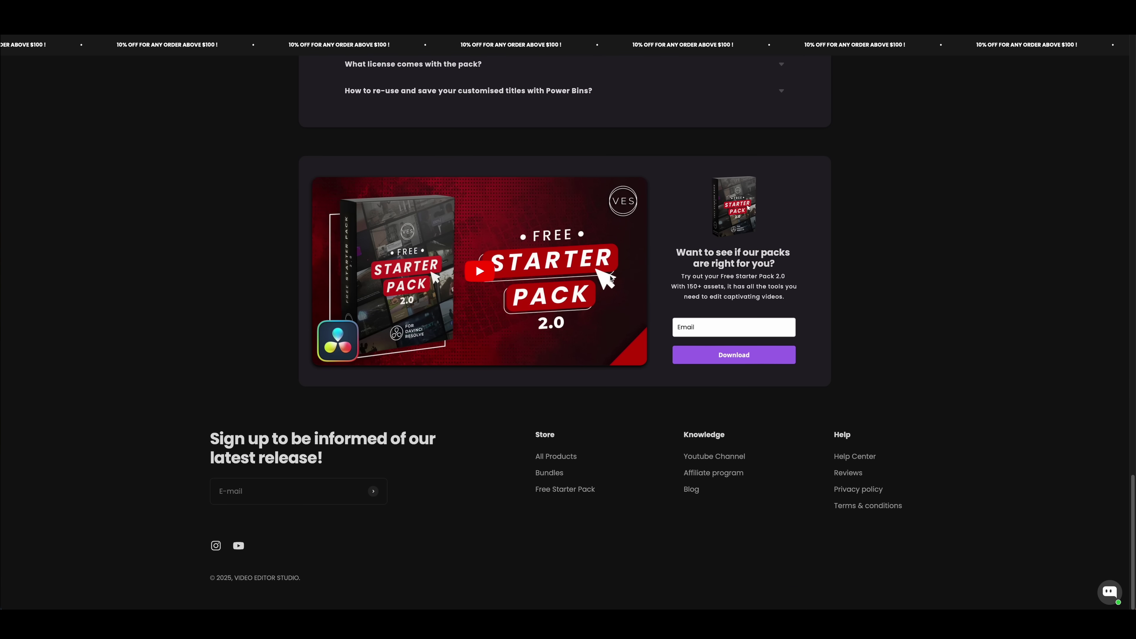
# - Enter an e-mail address in the Free Starter Pack form and download Starter Pack 2.0
pyautogui.click(703, 327)
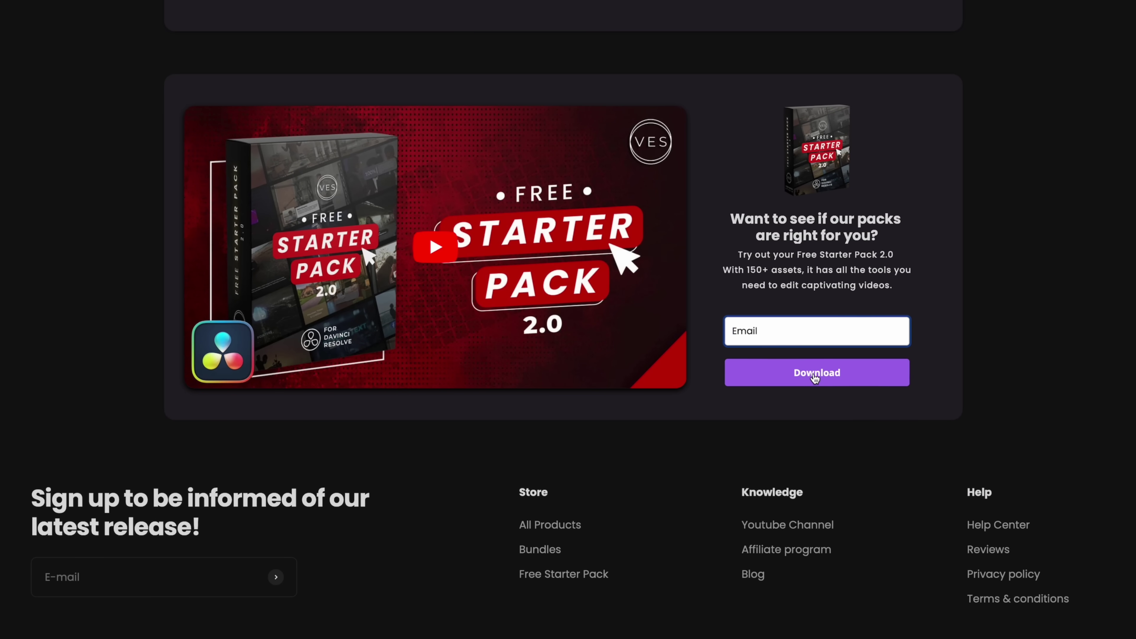
pyautogui.click(804, 375)
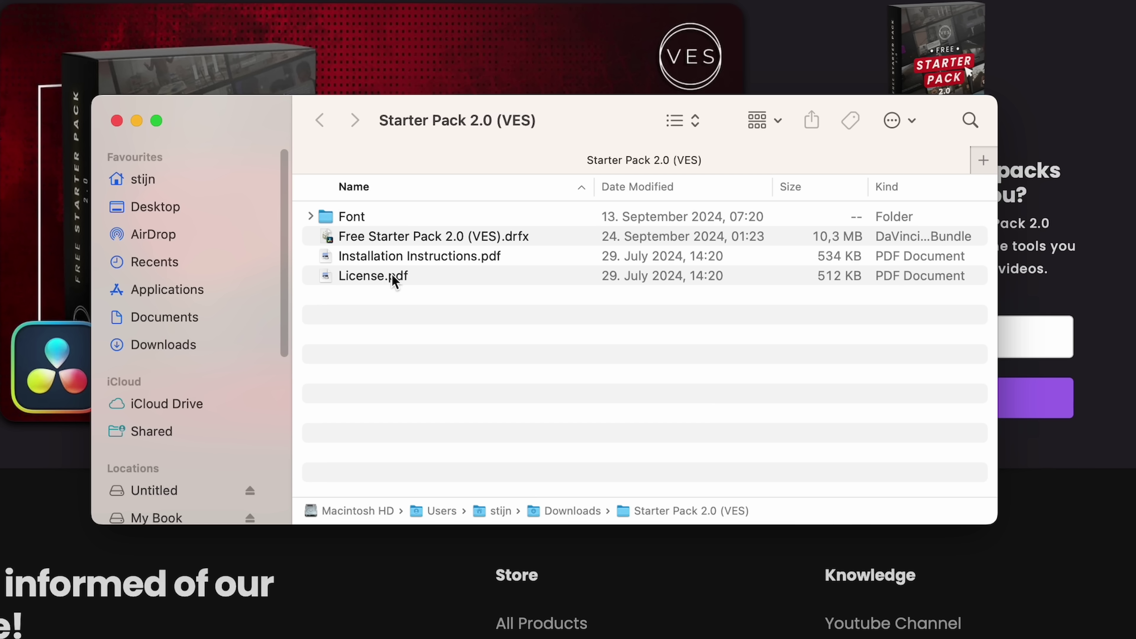
# - Browse the pack's bundled fonts, then install the Free Starter Pack 2.0 (VES) .drfx bundle
pyautogui.doubleClick(361, 217)
pyautogui.scroll(-15, 447, 263)
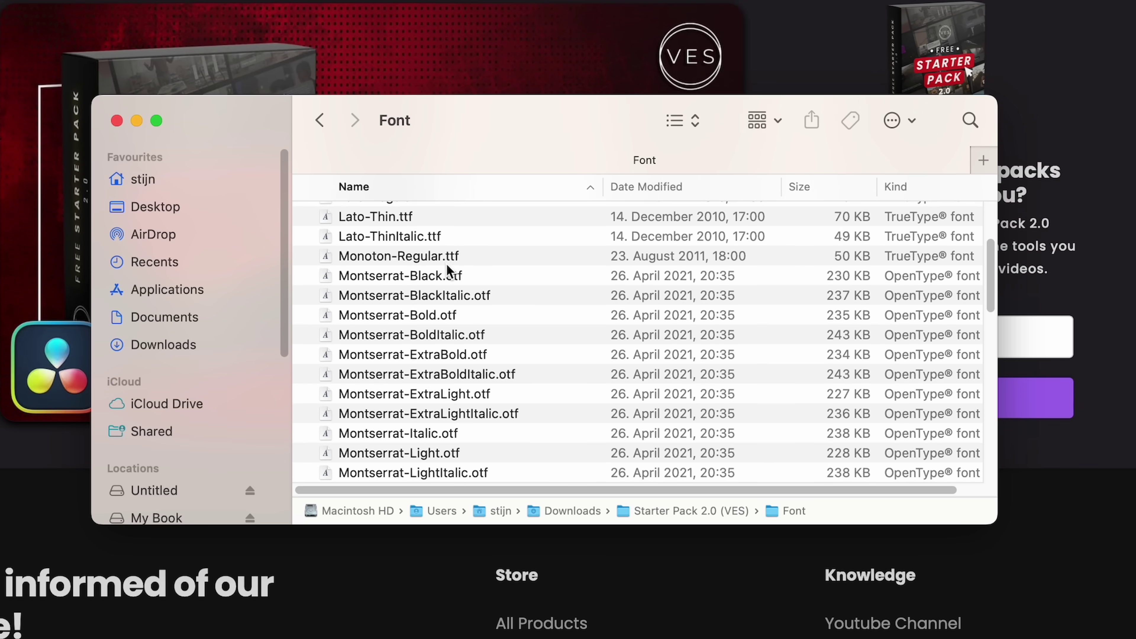
pyautogui.scroll(-5, 448, 267)
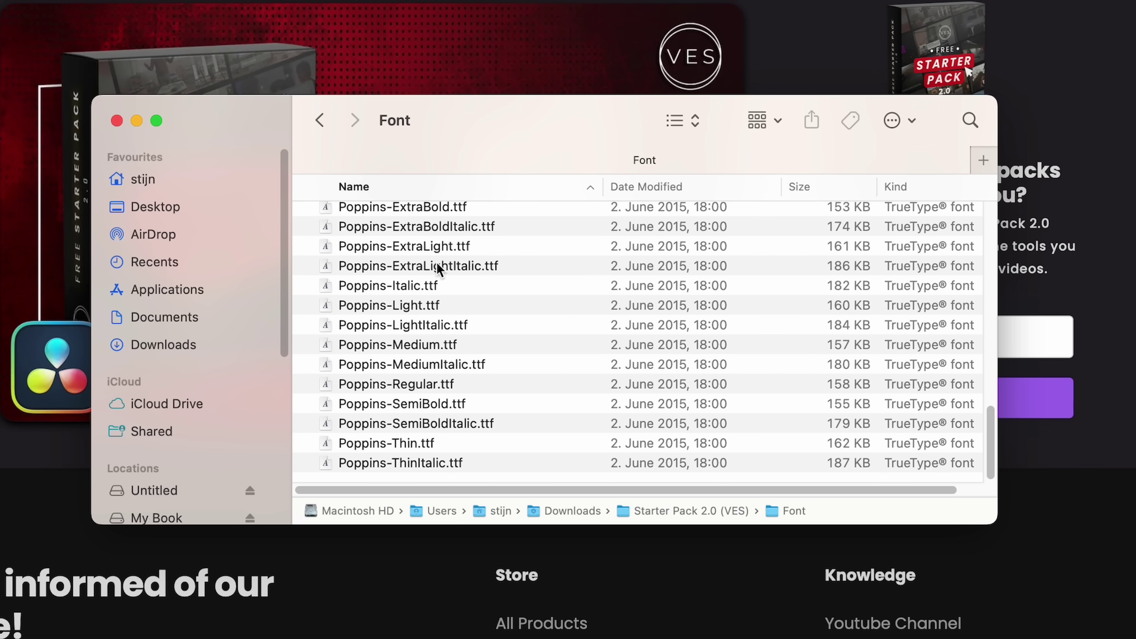
pyautogui.scroll(5, 440, 269)
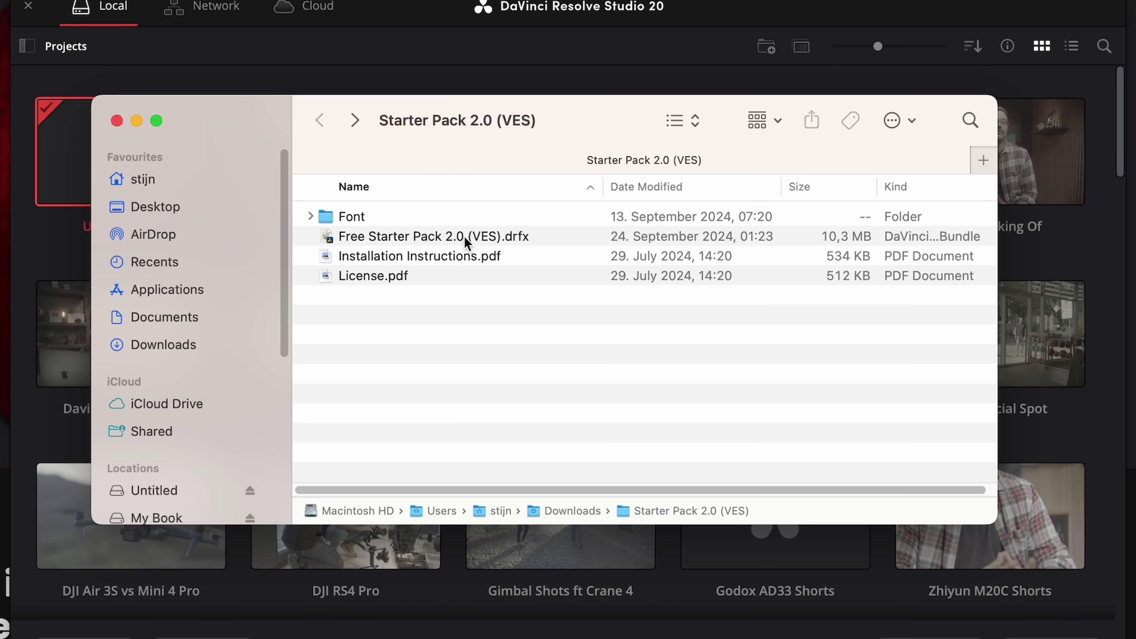
pyautogui.doubleClick(464, 236)
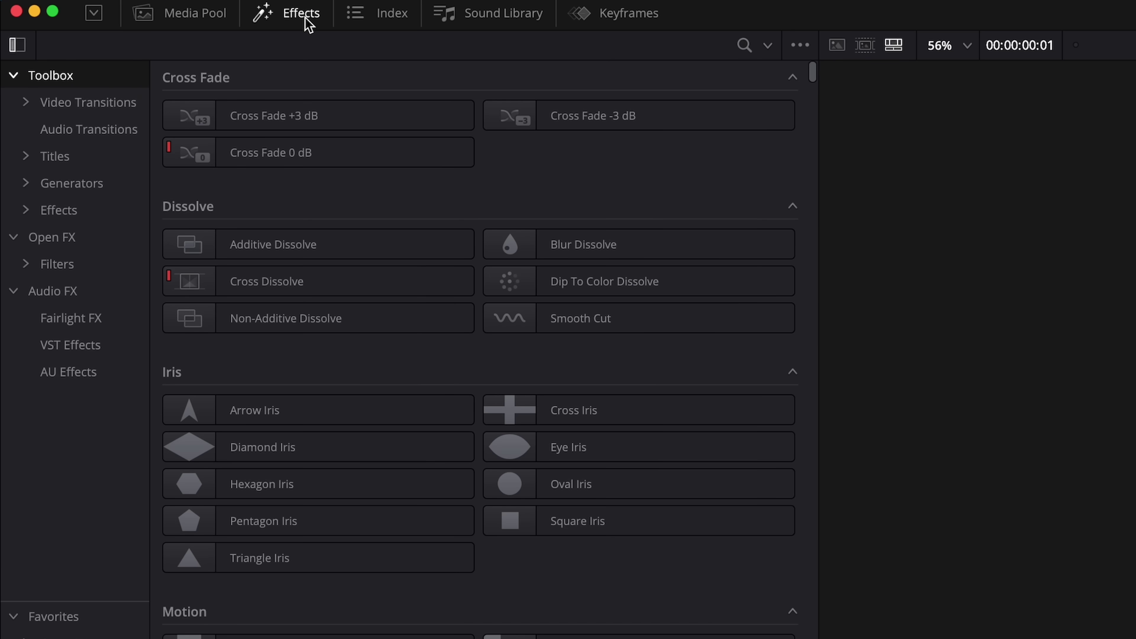
# - Show Toolbox > Titles in the Effects library and expand it to find Video Editor Studio
pyautogui.click(71, 158)
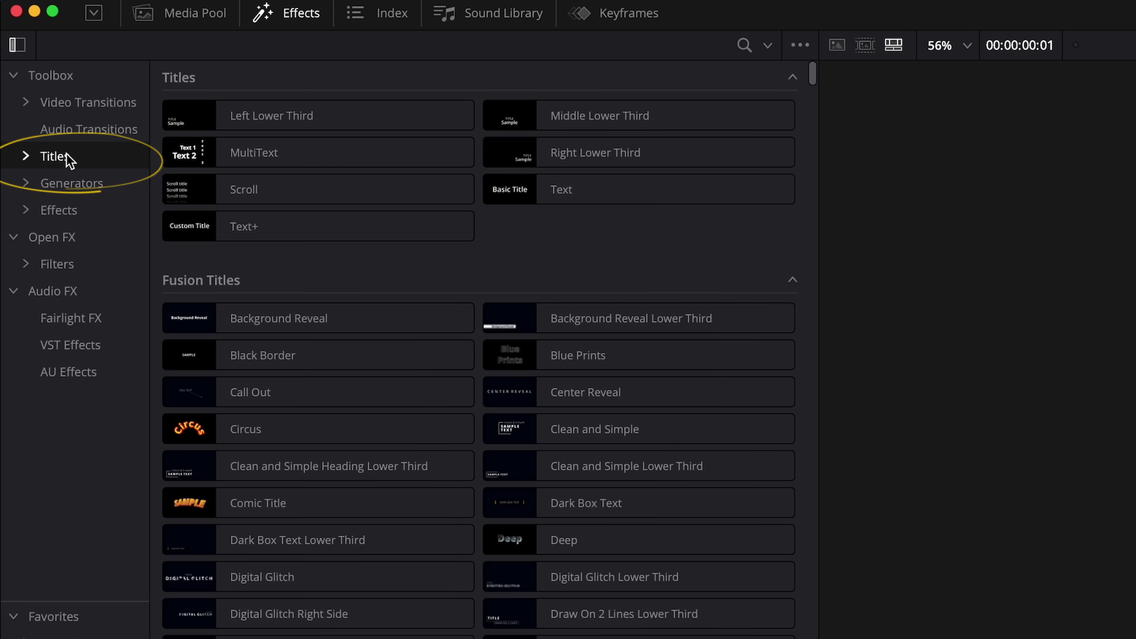
pyautogui.click(27, 156)
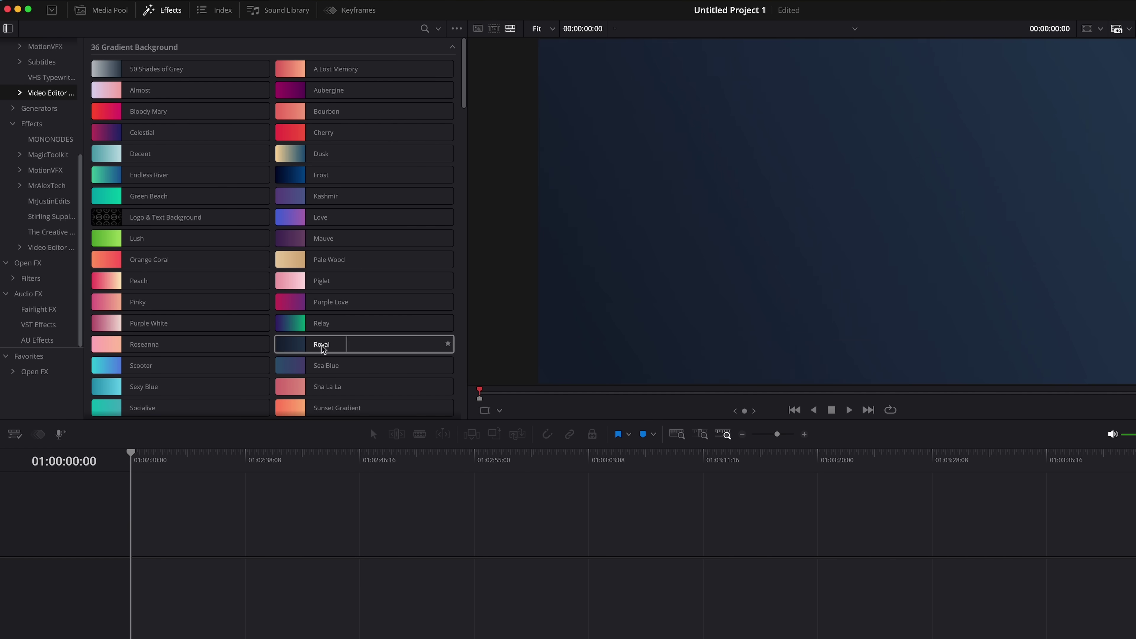
pyautogui.scroll(-10, 330, 349)
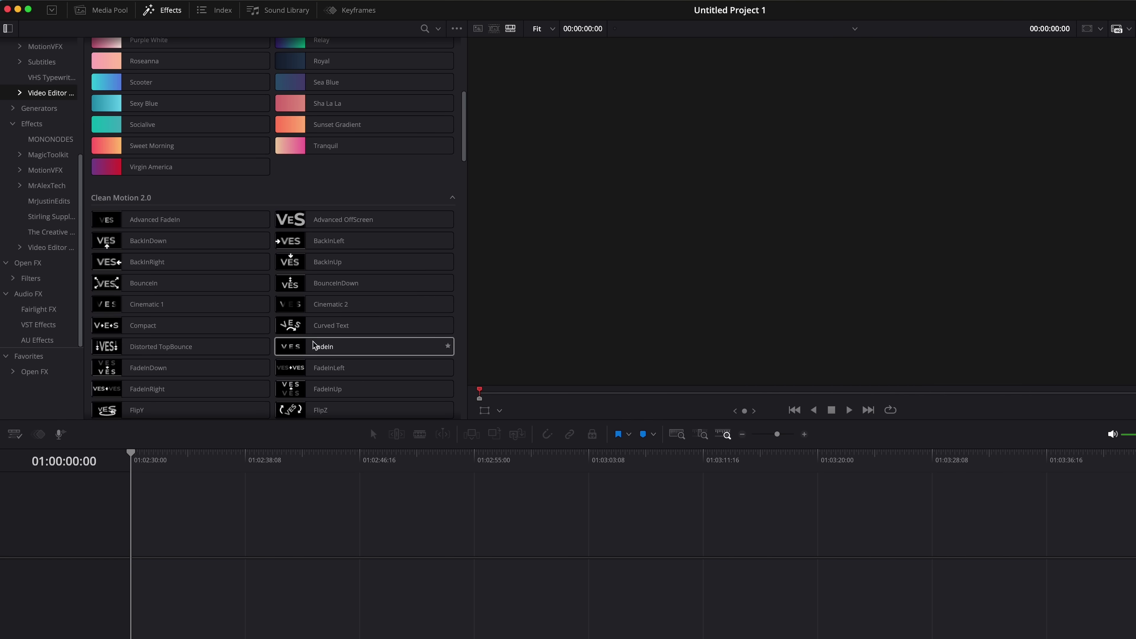
pyautogui.scroll(2, 312, 205)
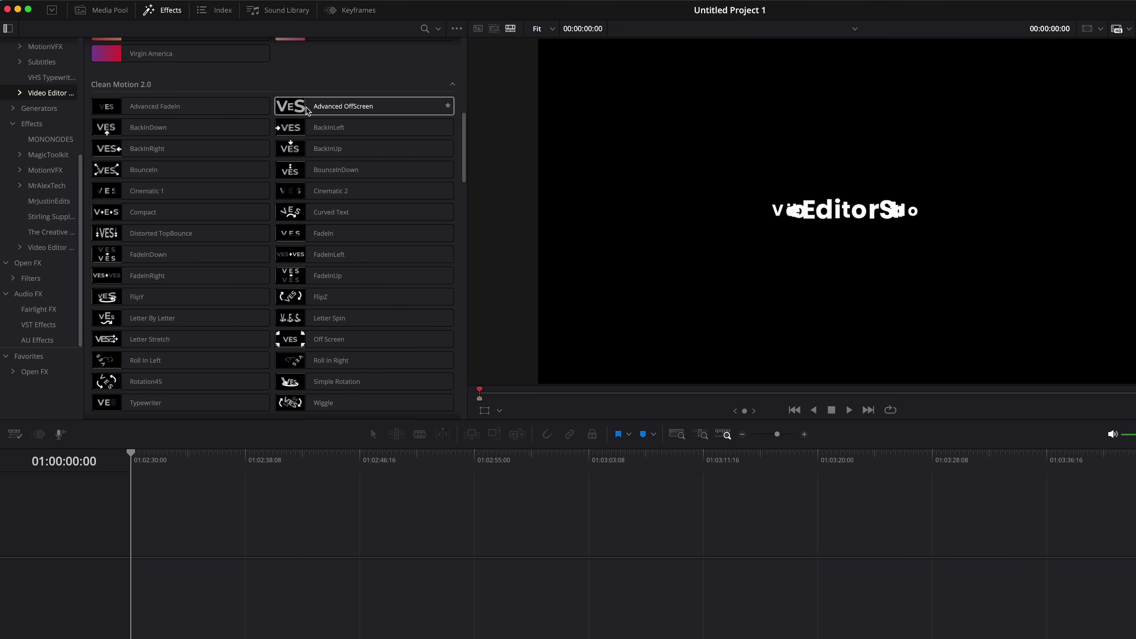
pyautogui.scroll(-6, 101, 238)
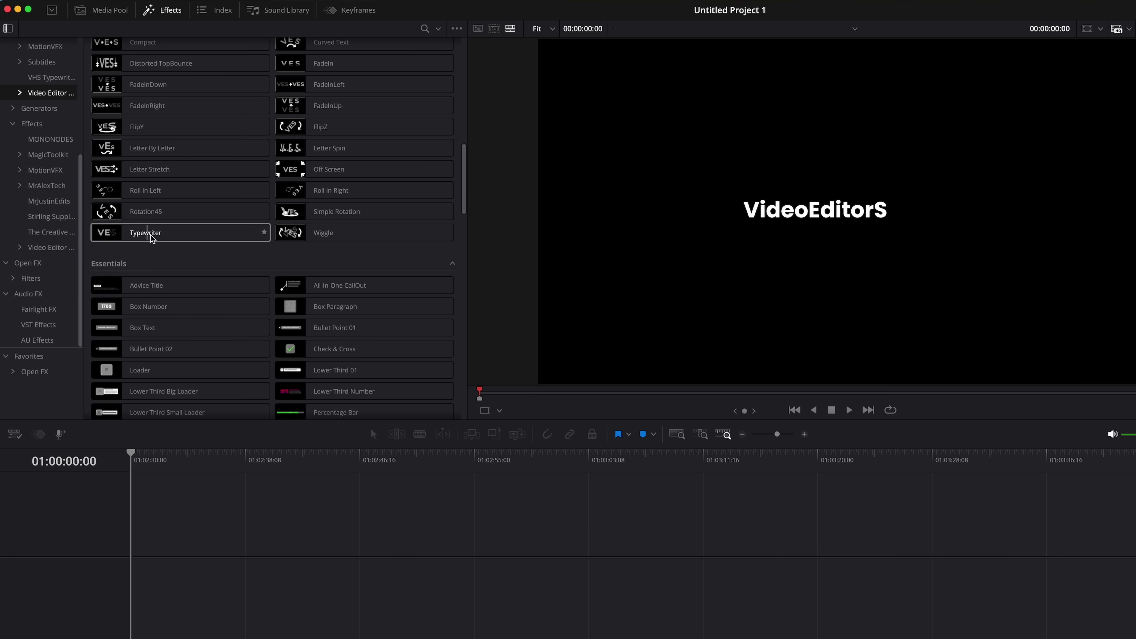
pyautogui.scroll(-4, 250, 234)
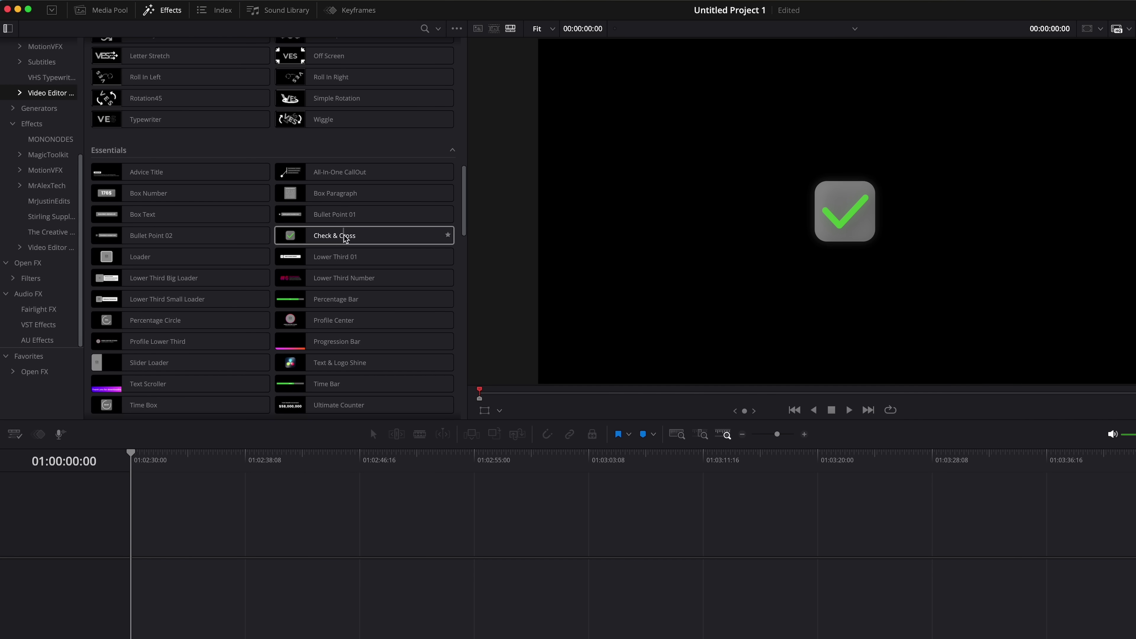
# - Preview Video Editor Studio titles such as Check & Cross and Text Slice in the viewer
pyautogui.click(375, 234)
pyautogui.scroll(-4, 375, 234)
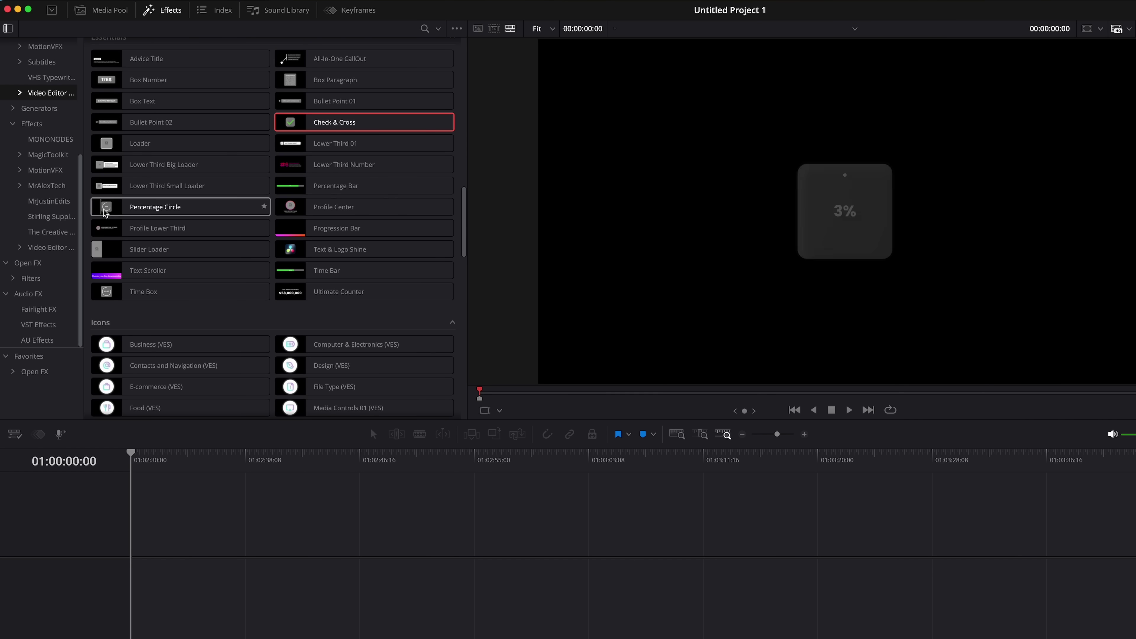
pyautogui.scroll(-10, 196, 212)
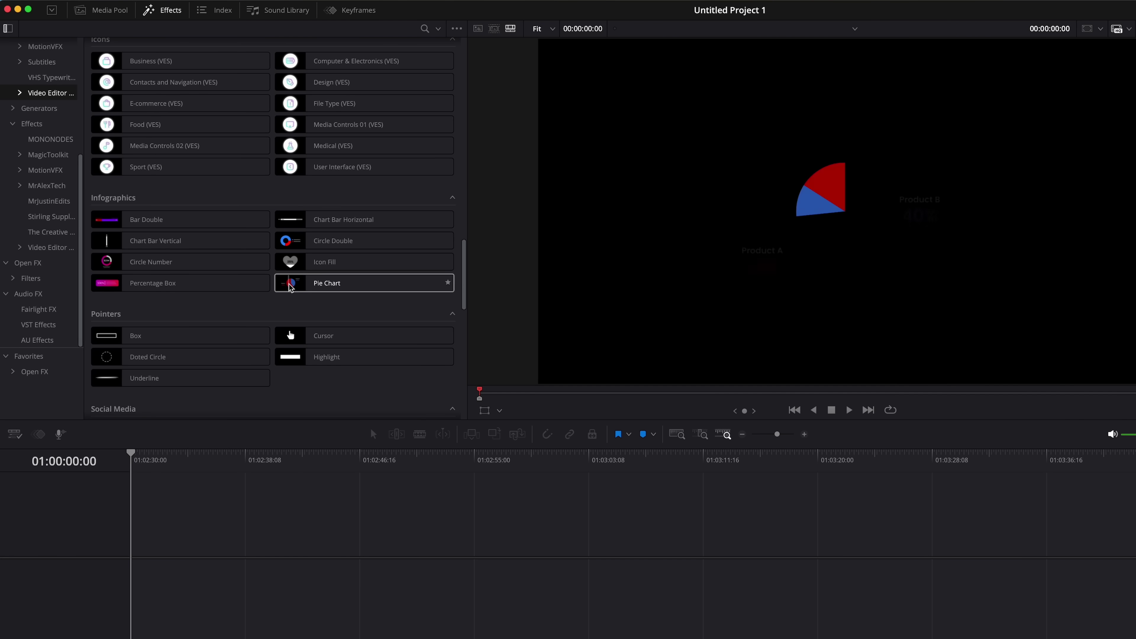
pyautogui.scroll(-2, 369, 287)
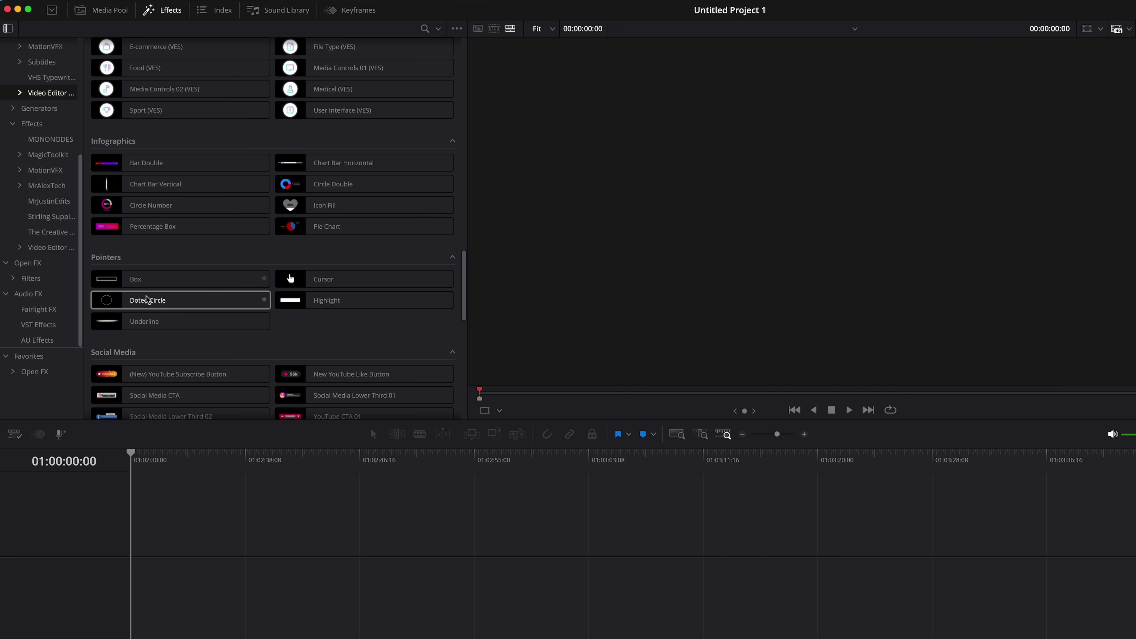
pyautogui.scroll(-4, 146, 304)
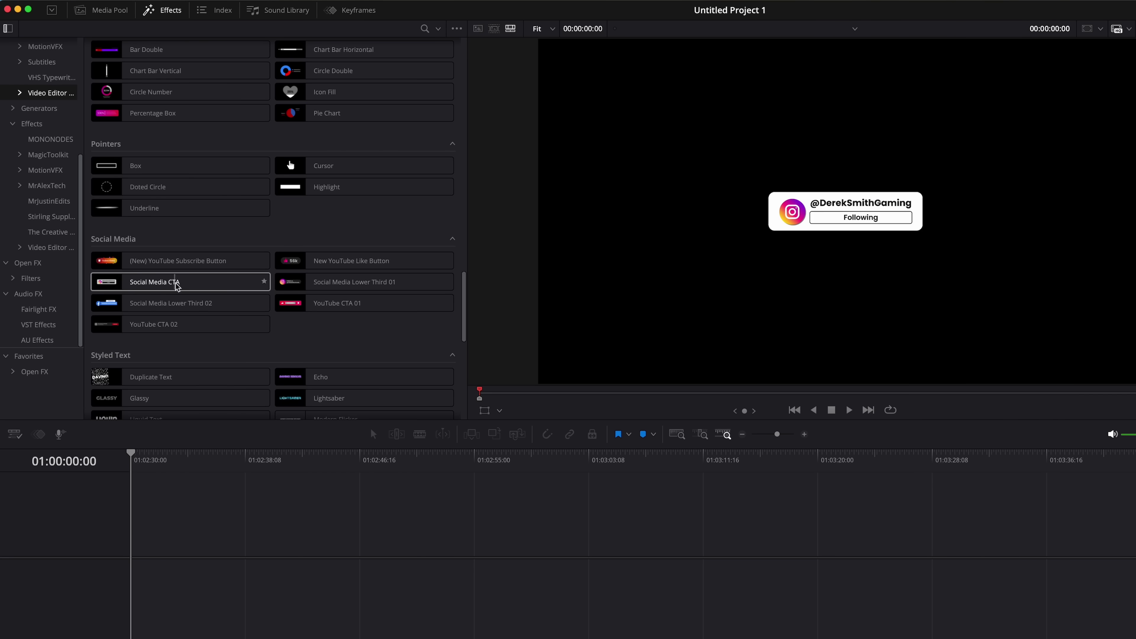
pyautogui.scroll(-8, 96, 195)
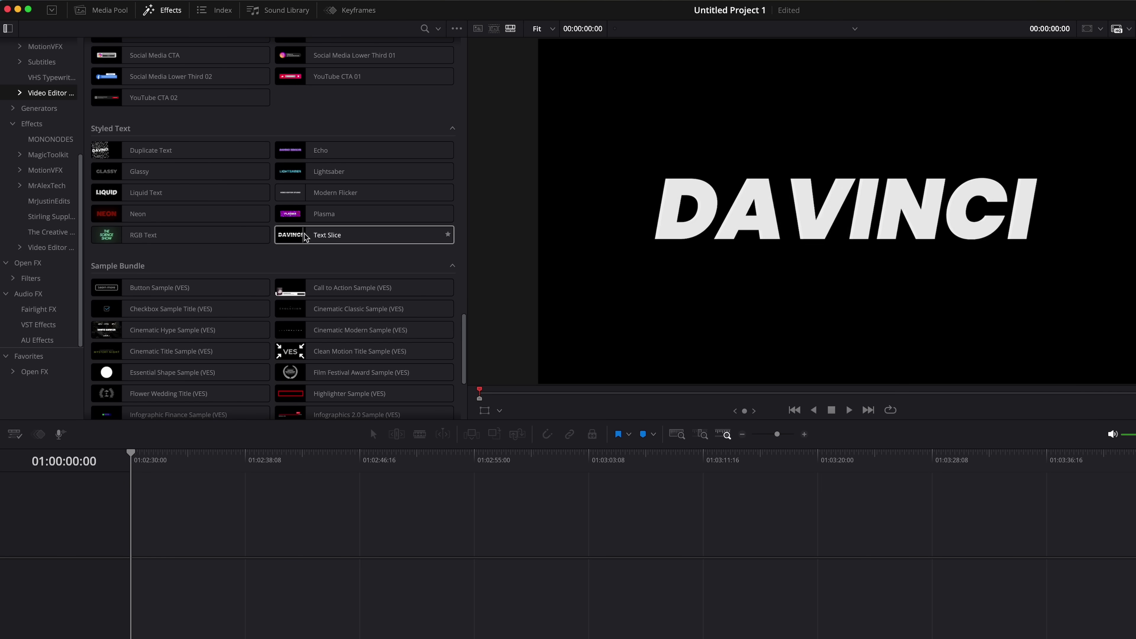
pyautogui.click(338, 243)
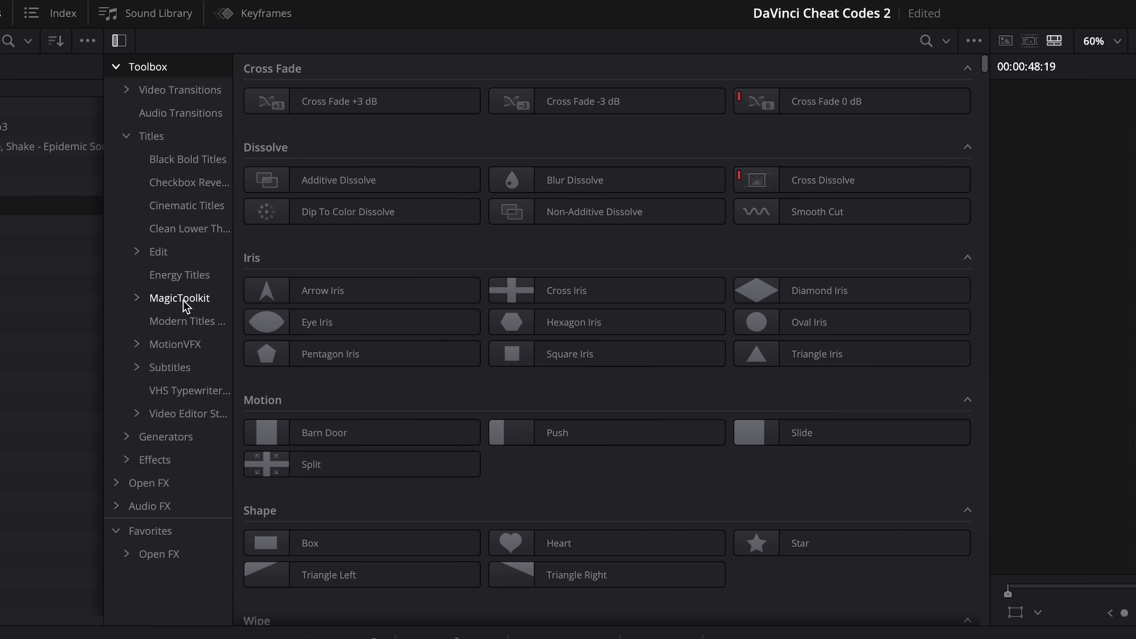
# - Place MagicToolkit's MagicSubtitle Cartoon title on a new track, extending it to 01:00:00:00
pyautogui.click(137, 298)
pyautogui.click(184, 324)
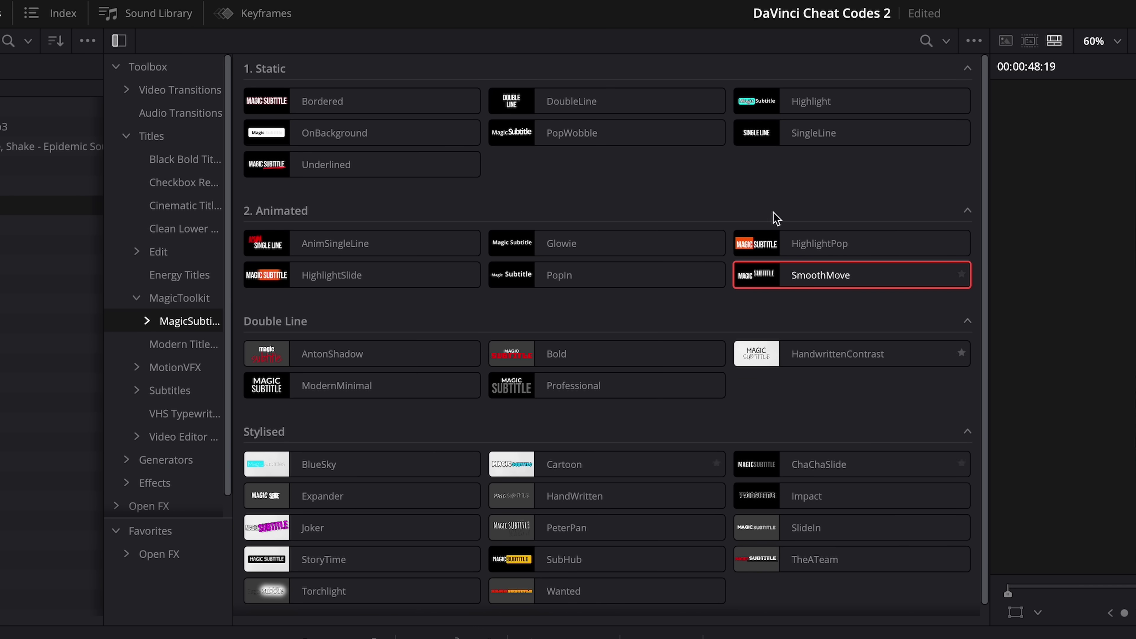
pyautogui.scroll(-1, 469, 244)
pyautogui.click(565, 464)
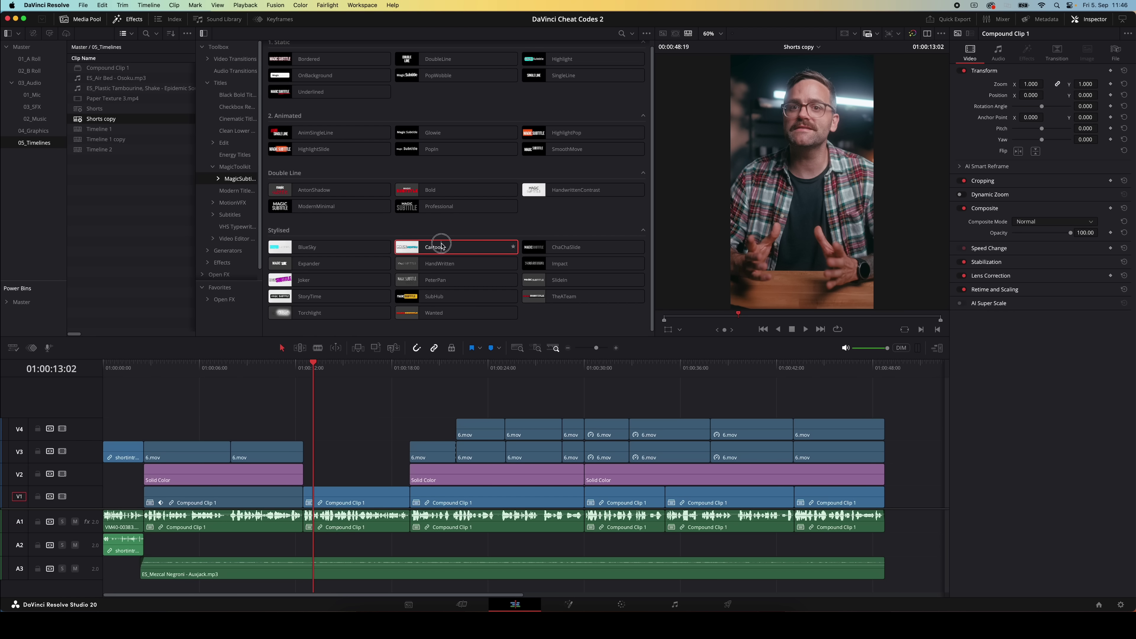
pyautogui.moveTo(437, 248); pyautogui.dragTo(309, 408)
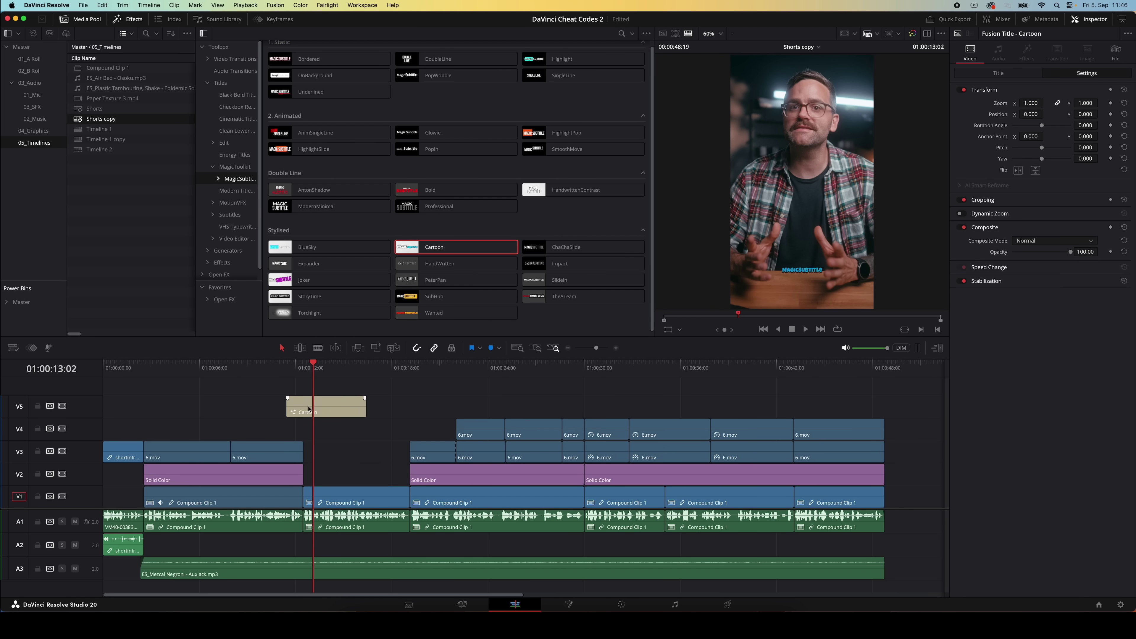
pyautogui.scroll(-4, 309, 408)
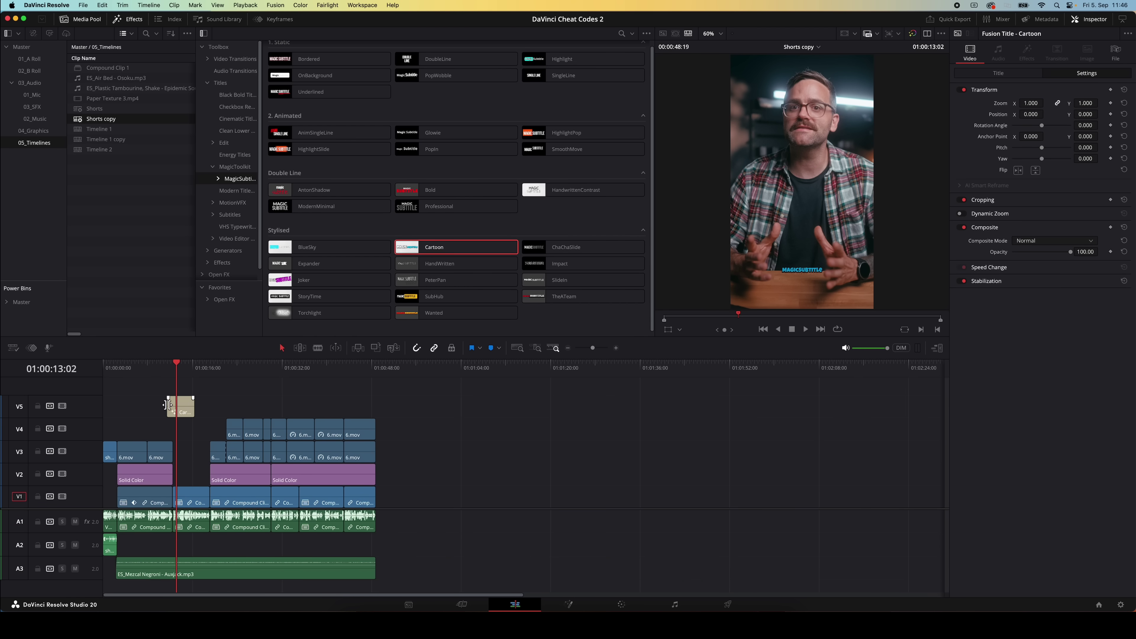
pyautogui.moveTo(140, 406); pyautogui.dragTo(76, 410)
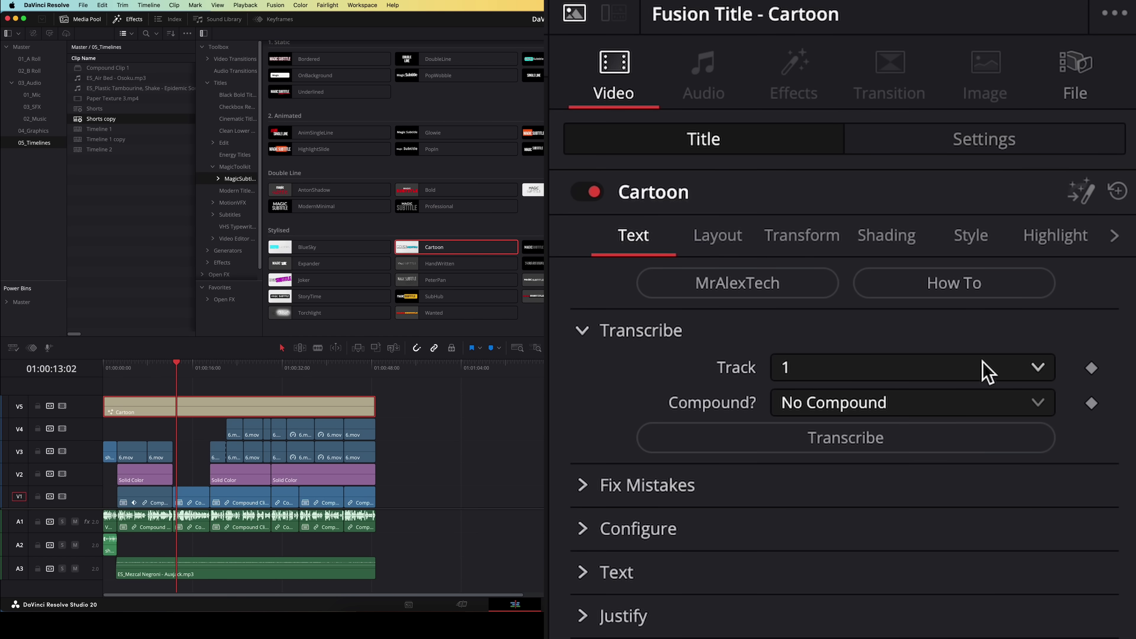
# - Transcribe audio Track 1 with No Compound from the Cartoon title's Transcribe settings
pyautogui.click(828, 372)
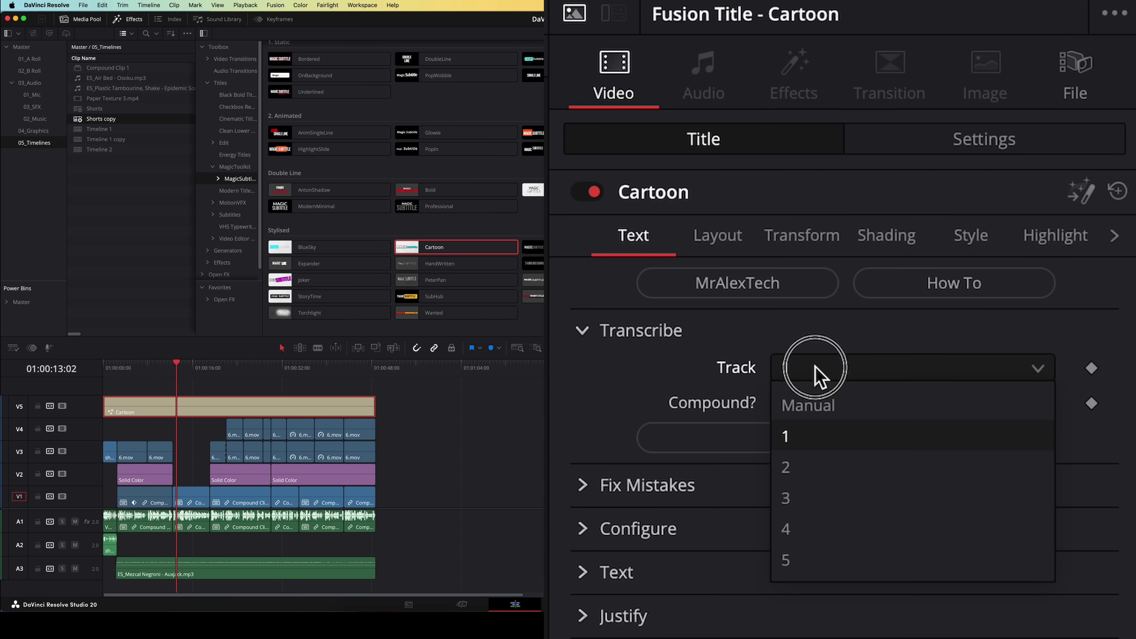
pyautogui.click(797, 436)
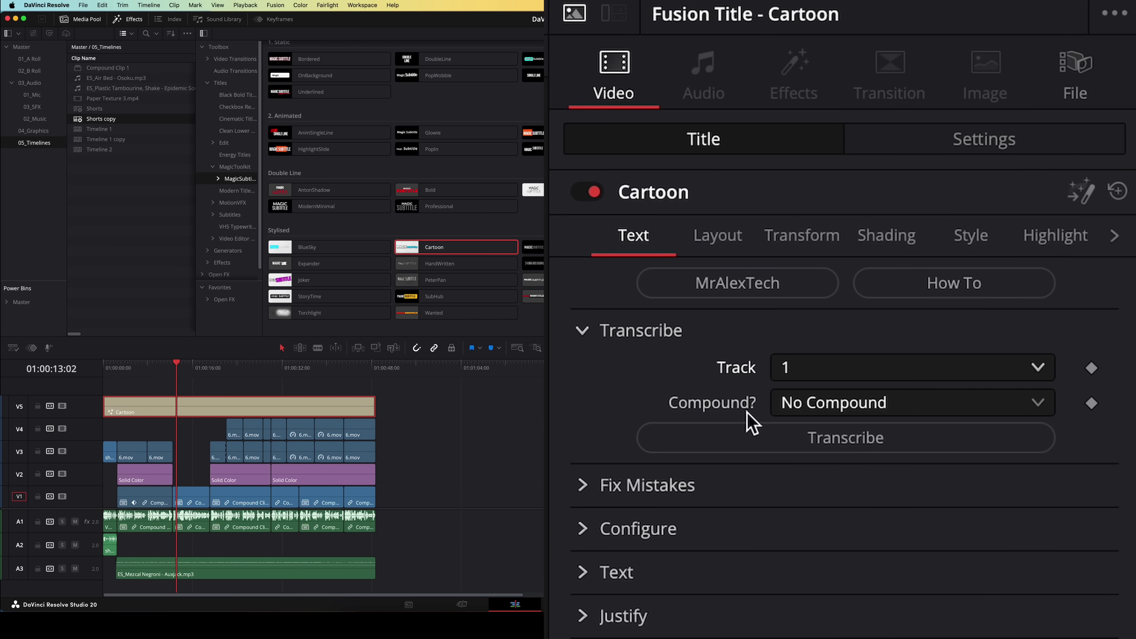
pyautogui.click(843, 415)
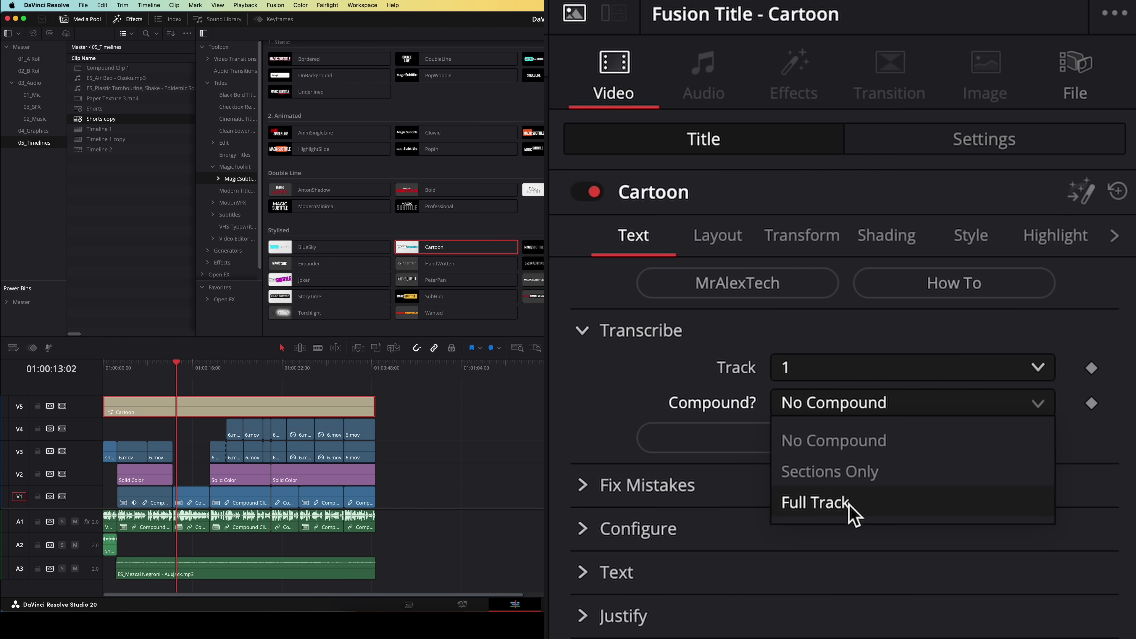
pyautogui.click(870, 440)
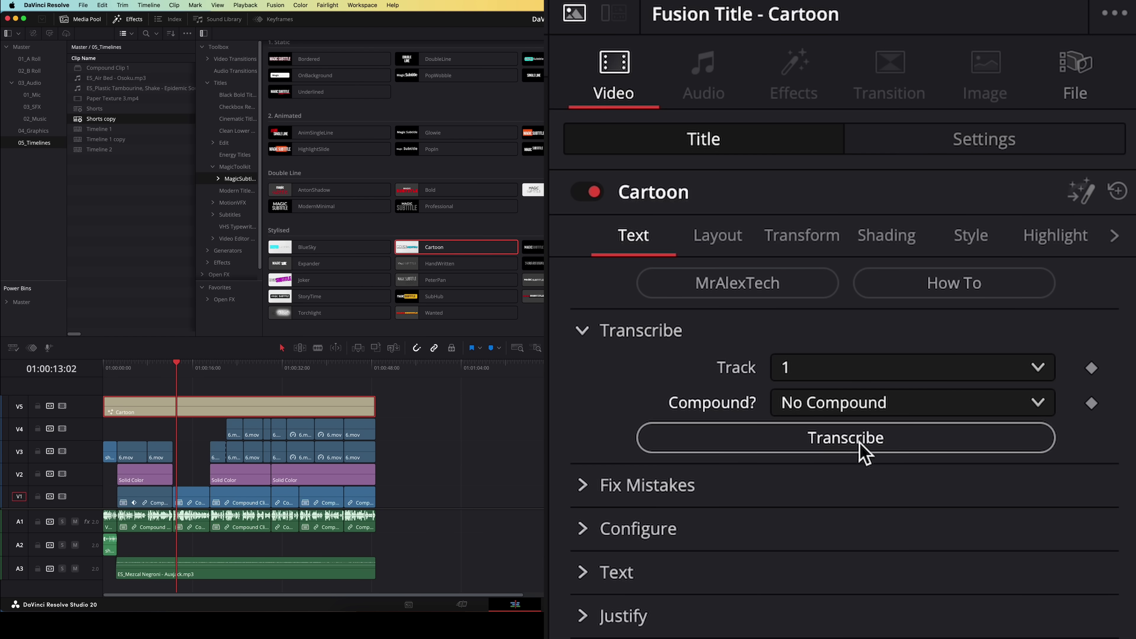
pyautogui.click(863, 448)
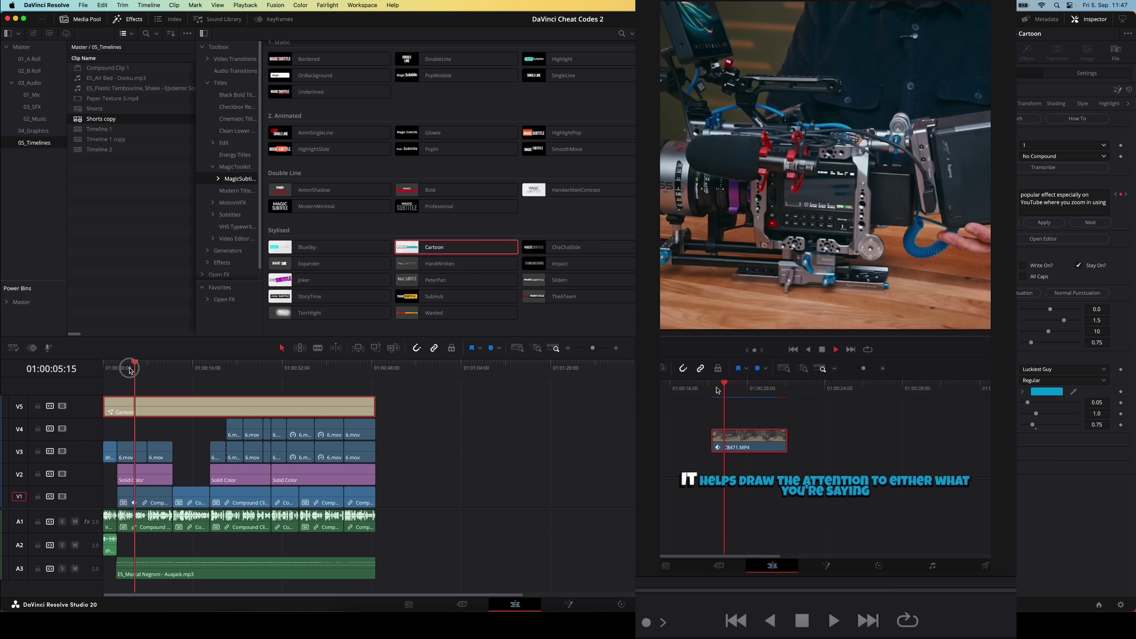
# - Return to the timeline start and set Words per sub to 6, keeping the Luckiest Guy font
pyautogui.moveTo(131, 371)
pyautogui.mouseDown()
pyautogui.moveTo(108, 374)
pyautogui.moveTo(118, 375)
pyautogui.mouseUp()
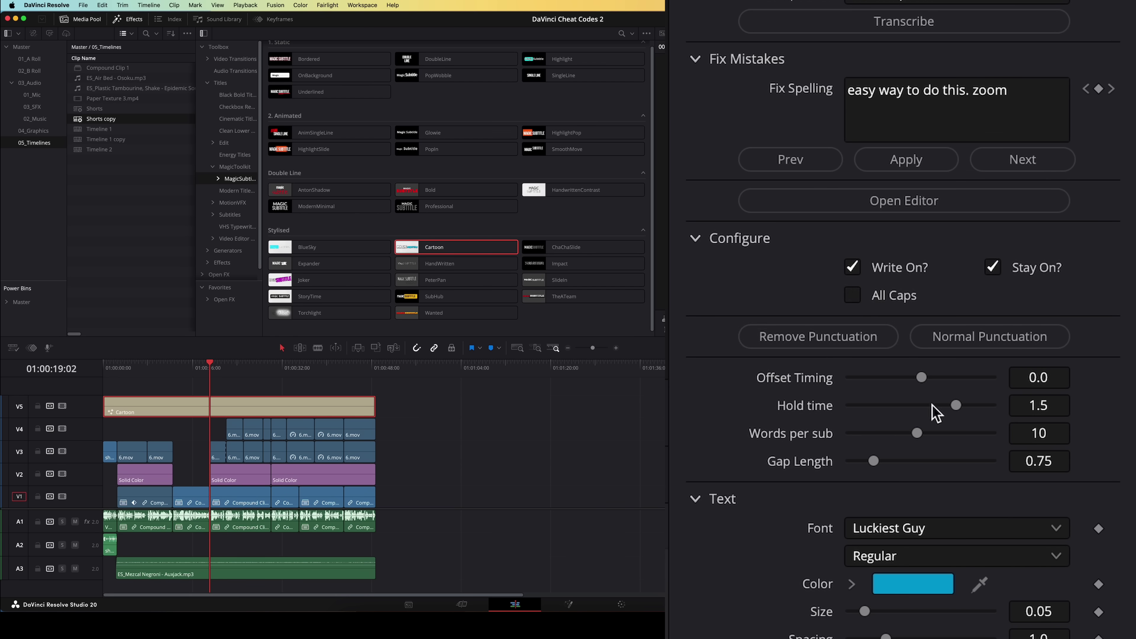
pyautogui.moveTo(916, 434); pyautogui.dragTo(884, 436)
pyautogui.scroll(-5, 908, 383)
pyautogui.click(917, 266)
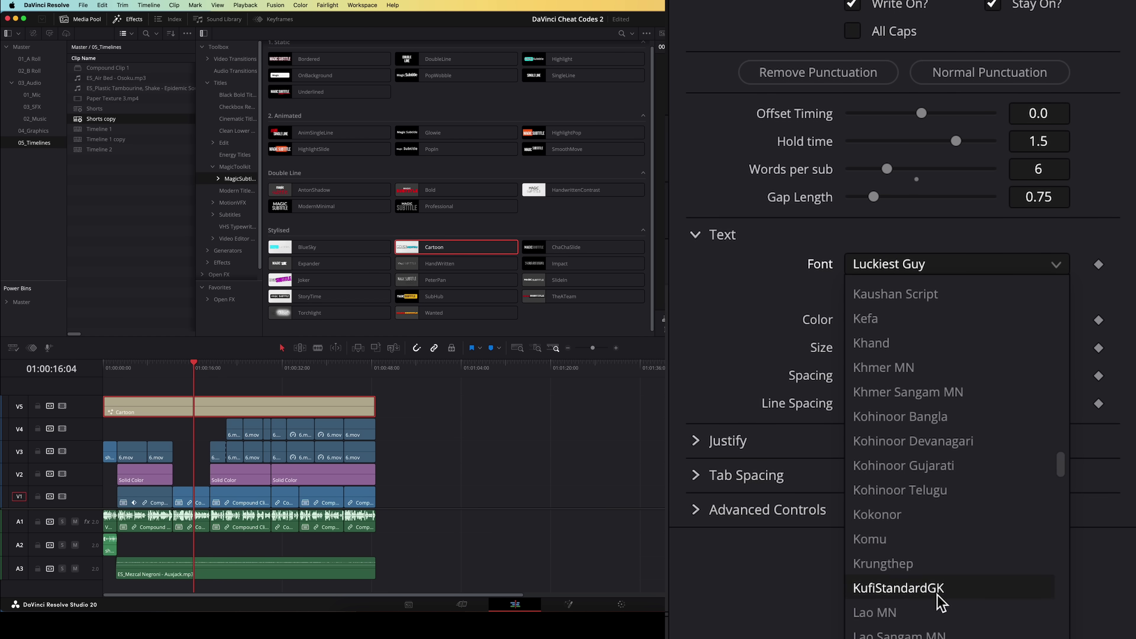
pyautogui.click(957, 264)
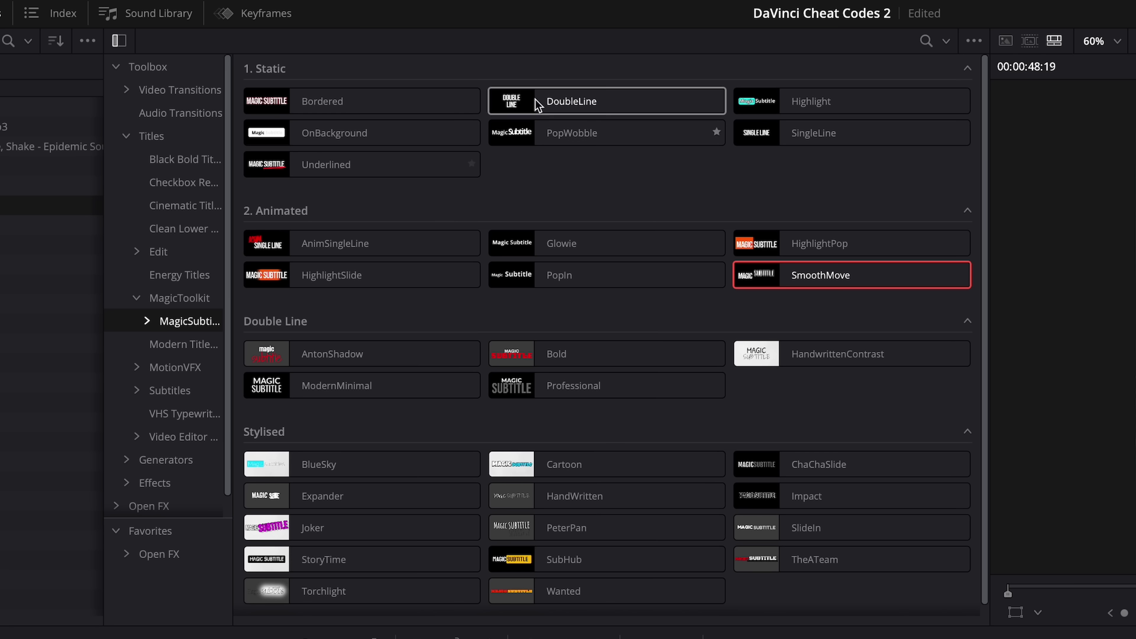
pyautogui.scroll(-1, 436, 254)
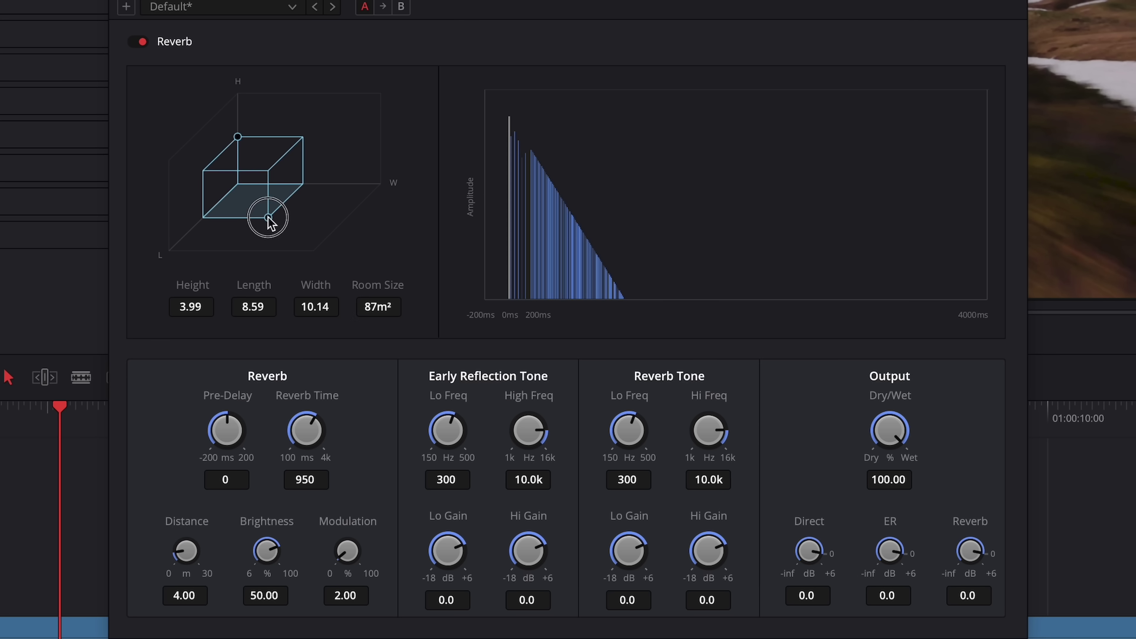
# - Drag the Equalizer curve's band points to cut the low frequencies
pyautogui.moveTo(266, 215); pyautogui.dragTo(251, 221)
pyautogui.click(436, 411)
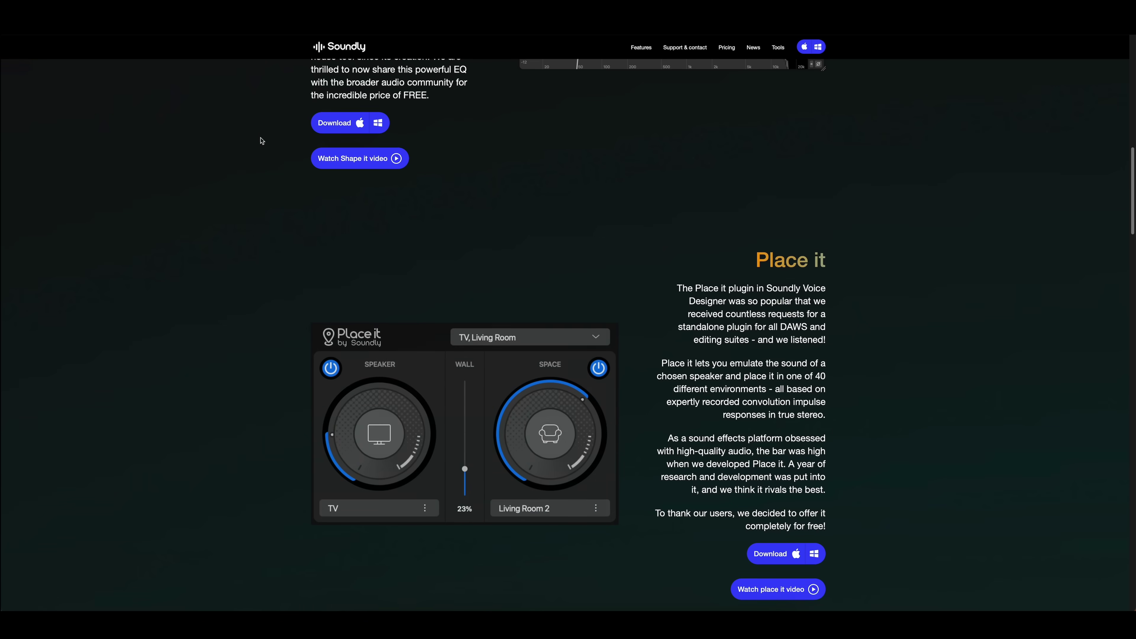
# - Scroll the Soundly tools page down to the free Place it plugin's Download section
pyautogui.scroll(-2, 261, 141)
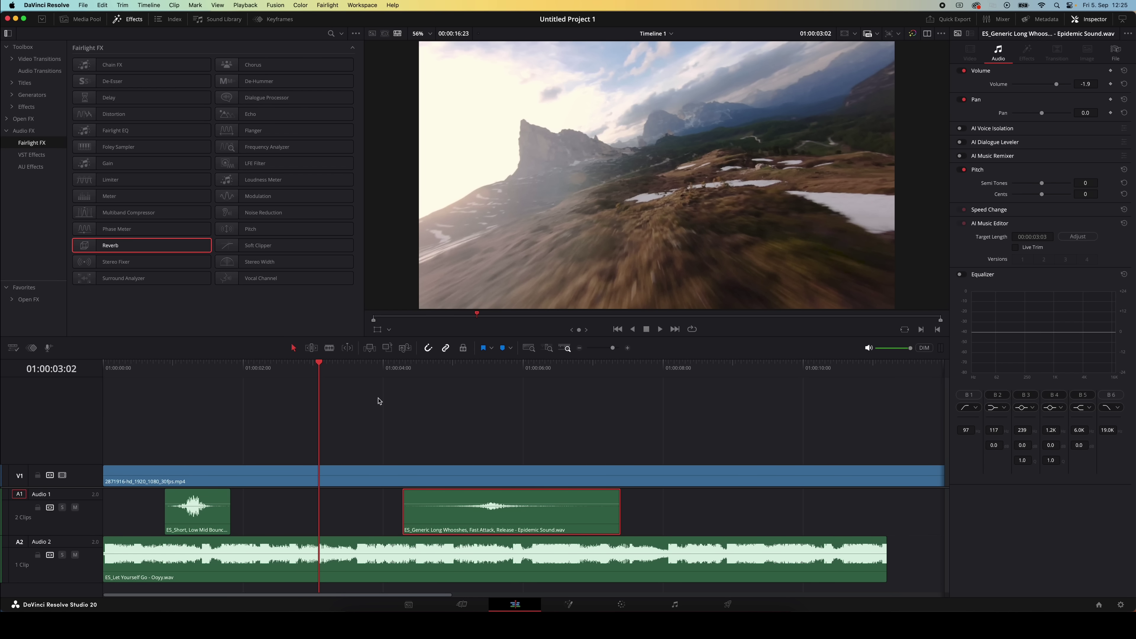
# - Check Preferences > Audio Plugins to confirm Soundly Place it loaded successfully
pyautogui.click(38, 8)
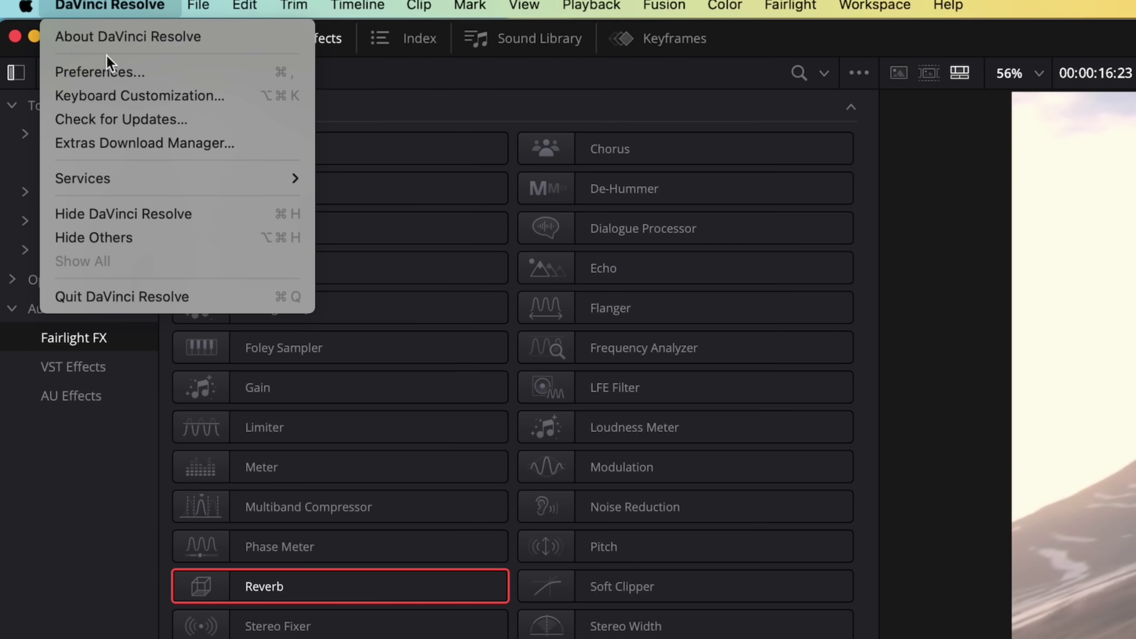
pyautogui.click(106, 70)
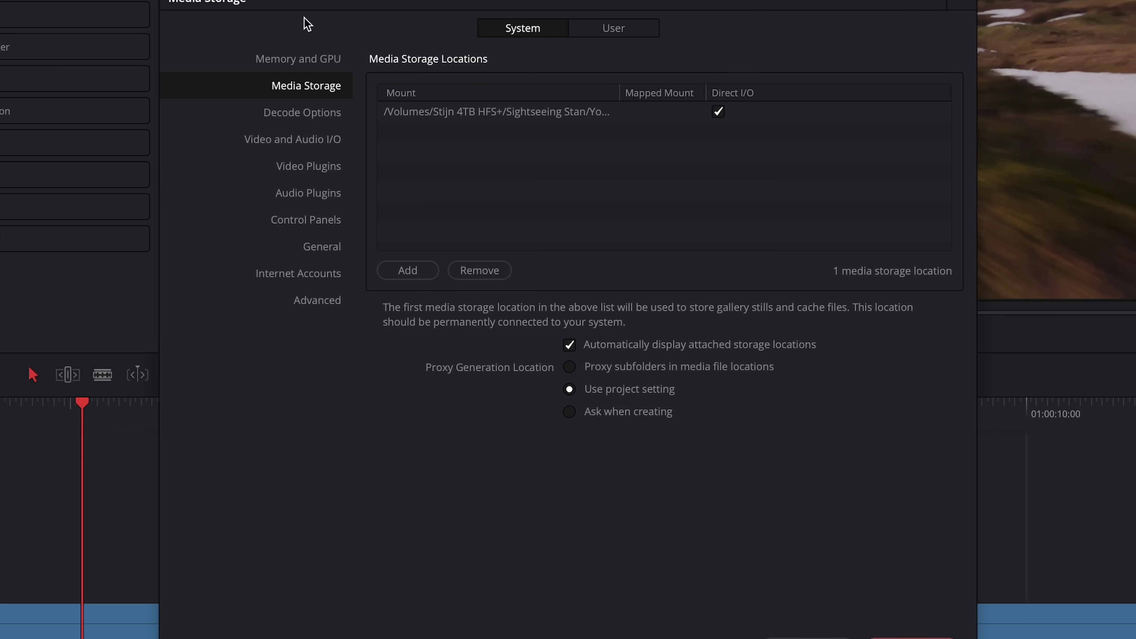
pyautogui.click(317, 197)
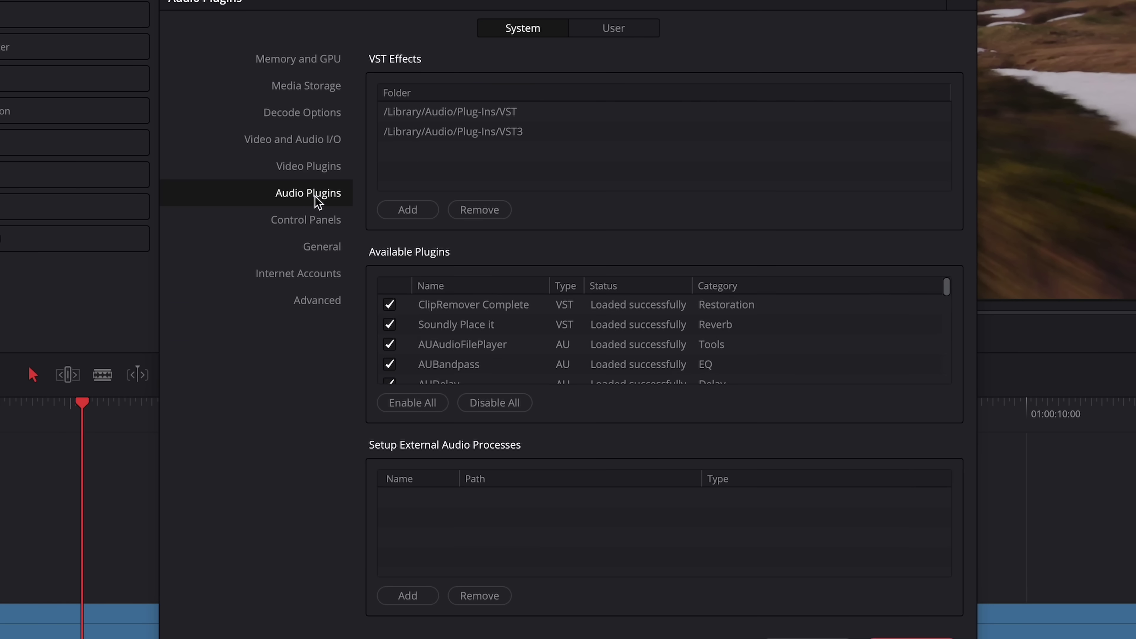
pyautogui.scroll(-10, 464, 314)
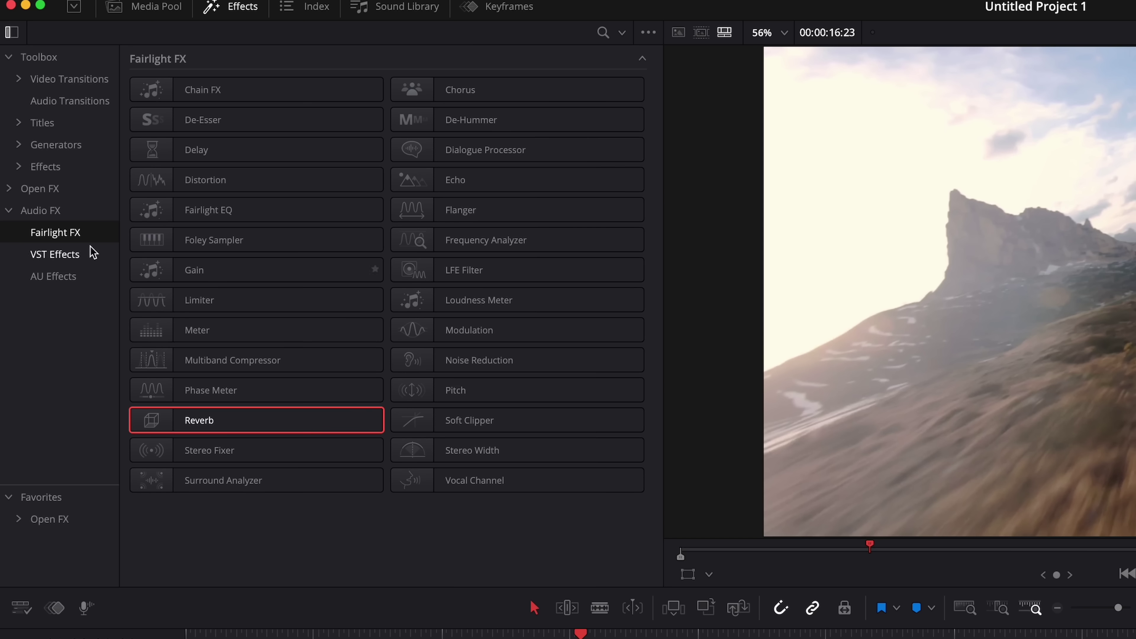
# - Apply Soundly Place it from VST Effects to the ES_Let Yourself Go music clip
pyautogui.click(45, 211)
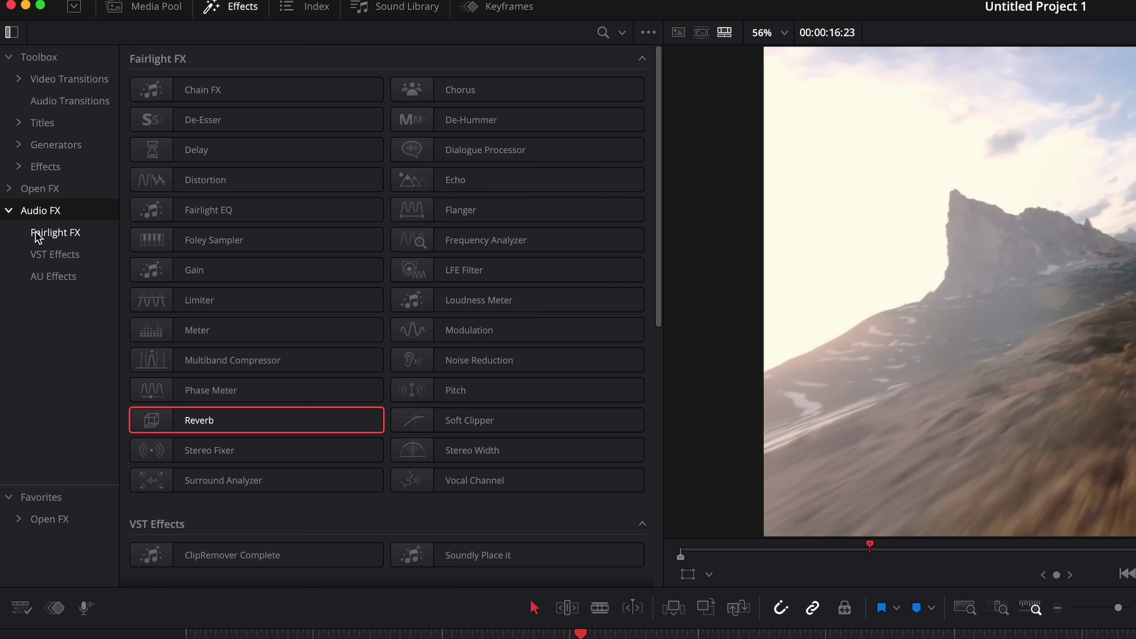
pyautogui.click(52, 256)
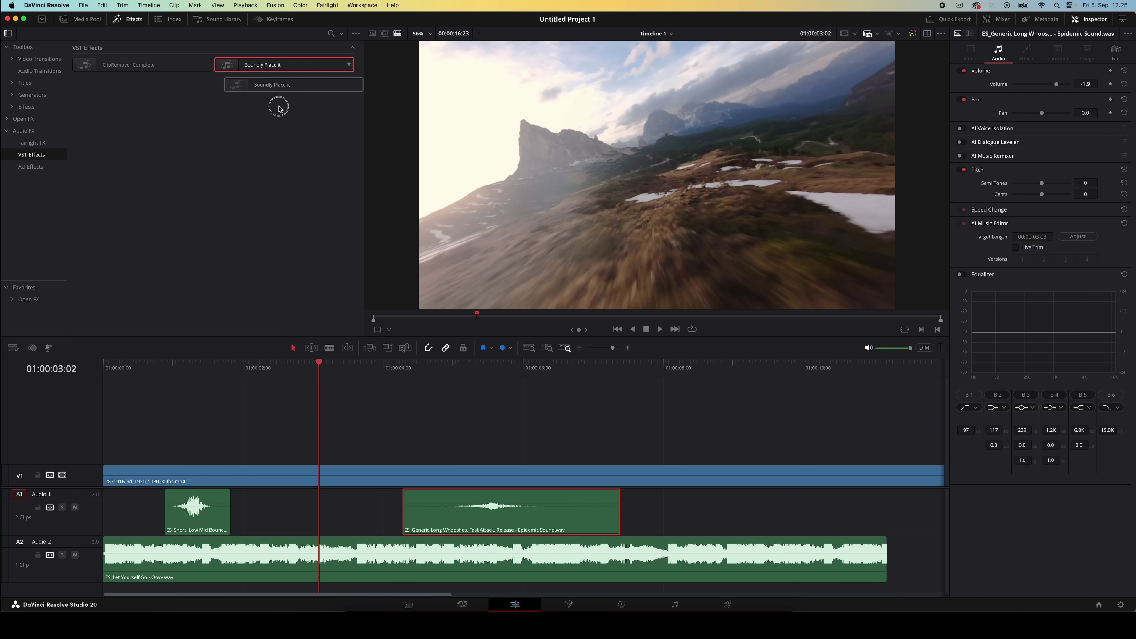
pyautogui.moveTo(278, 109); pyautogui.dragTo(463, 559)
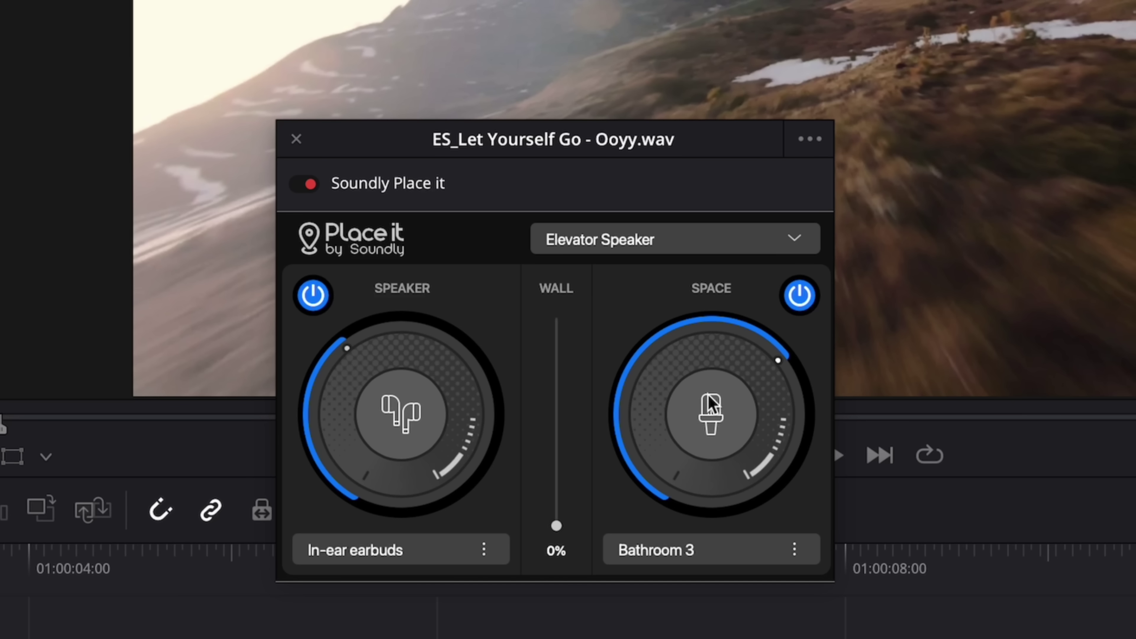
# - Toggle speaker and room simulation, then lower Speaker and Space and set Wall to 43%
pyautogui.click(321, 303)
pyautogui.click(321, 303)
pyautogui.click(800, 295)
pyautogui.click(800, 295)
pyautogui.moveTo(328, 371); pyautogui.dragTo(472, 330)
pyautogui.moveTo(796, 356); pyautogui.dragTo(657, 273)
pyautogui.moveTo(556, 526); pyautogui.dragTo(562, 435)
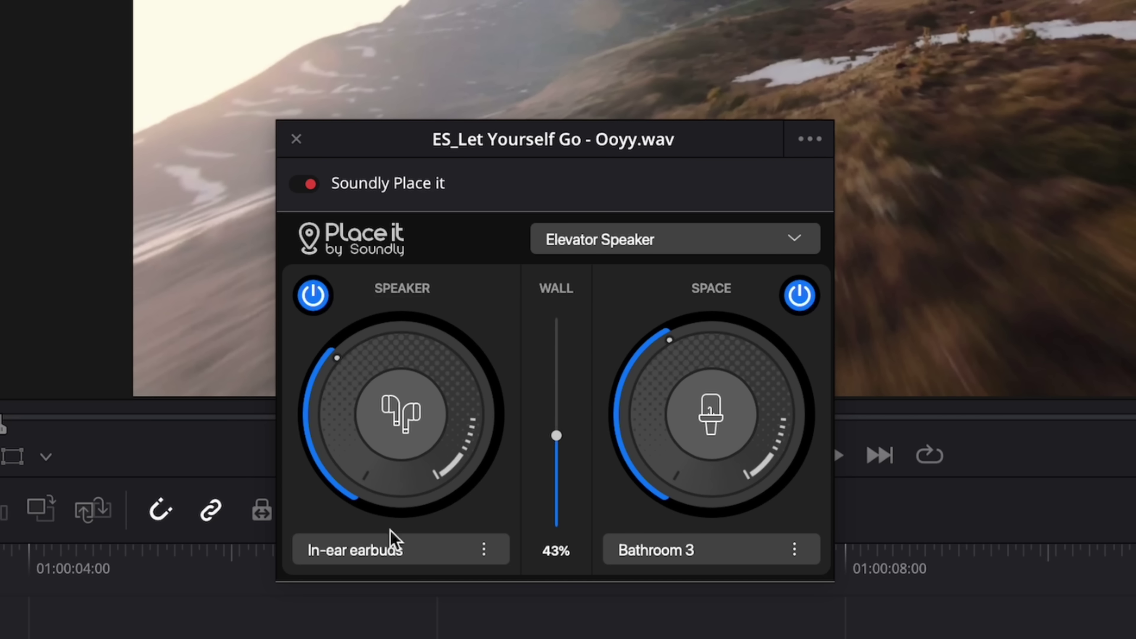
# - Keep In-ear earbuds, browse the room categories, and adjust the space's reverb length
pyautogui.click(387, 560)
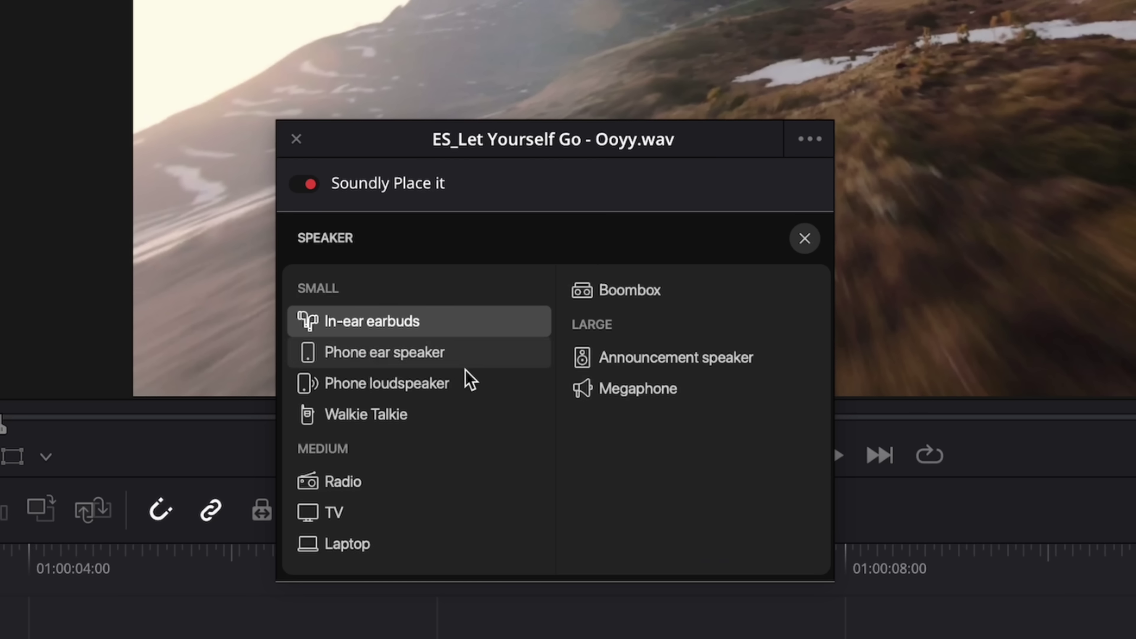
pyautogui.press('Escape')
pyautogui.click(672, 547)
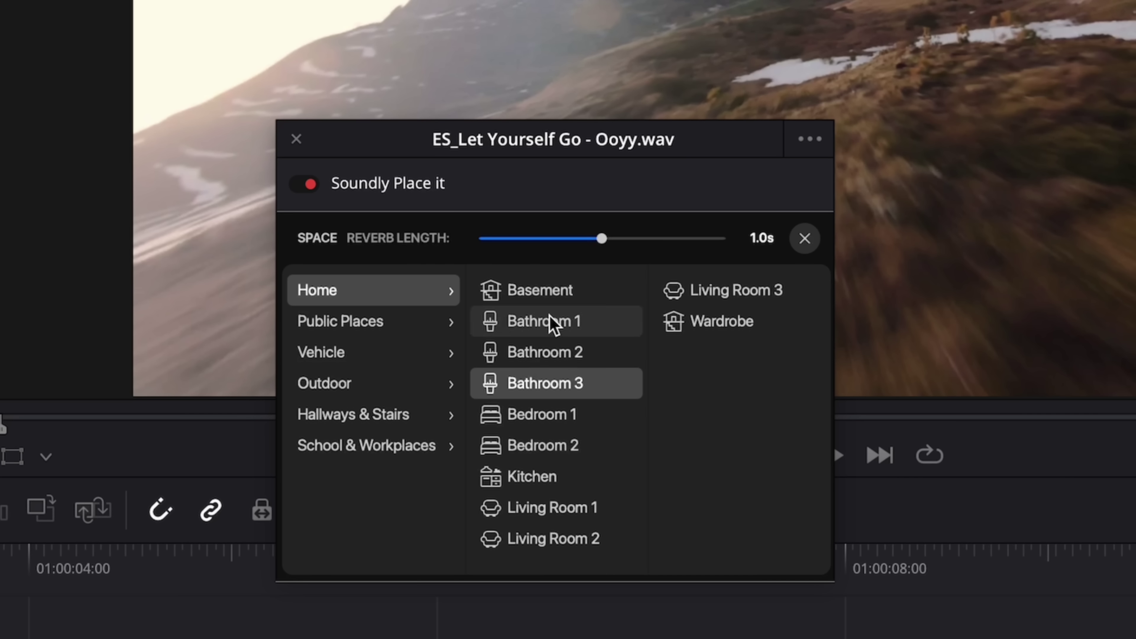
pyautogui.click(420, 334)
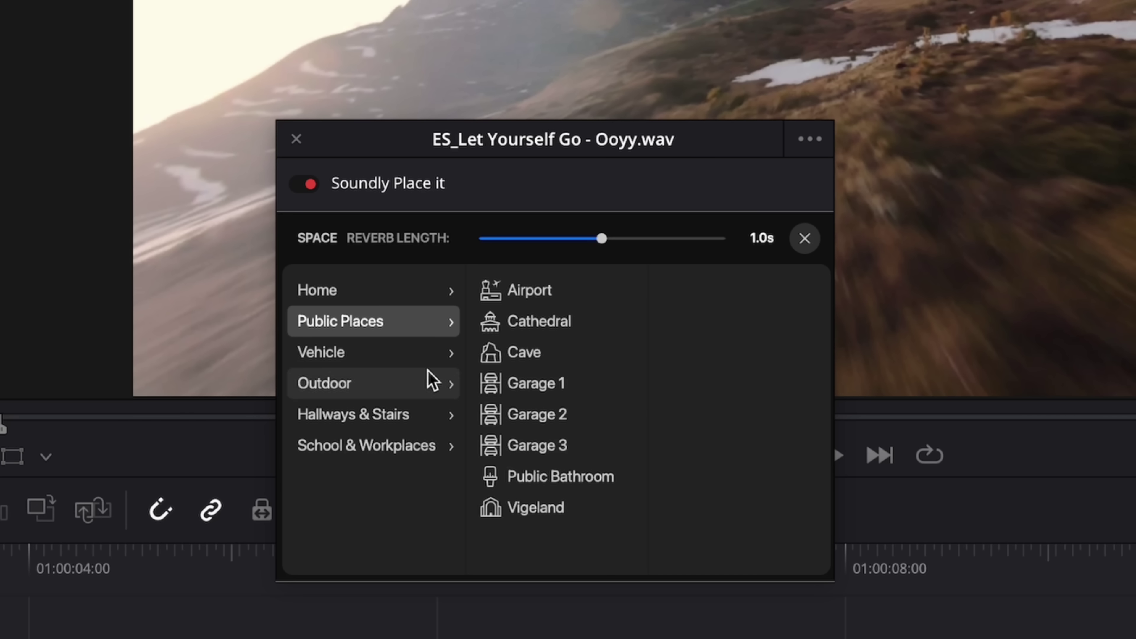
pyautogui.click(384, 353)
pyautogui.click(371, 445)
pyautogui.moveTo(601, 238); pyautogui.dragTo(515, 244)
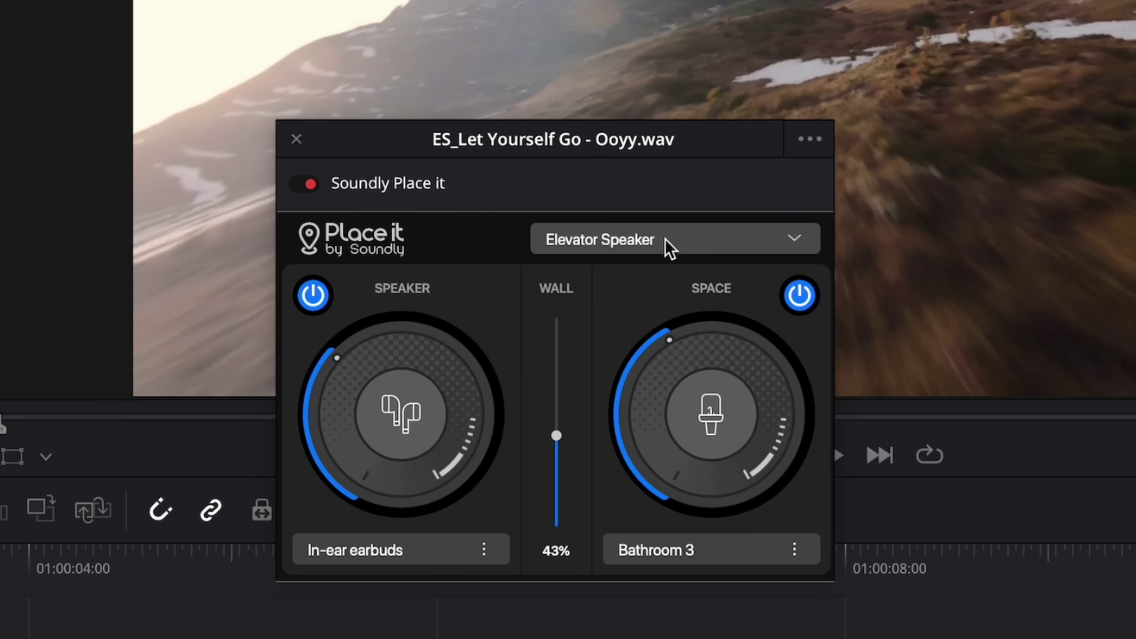
# - Open the Elevator Speaker preset list in Place it and scroll through the presets
pyautogui.click(635, 246)
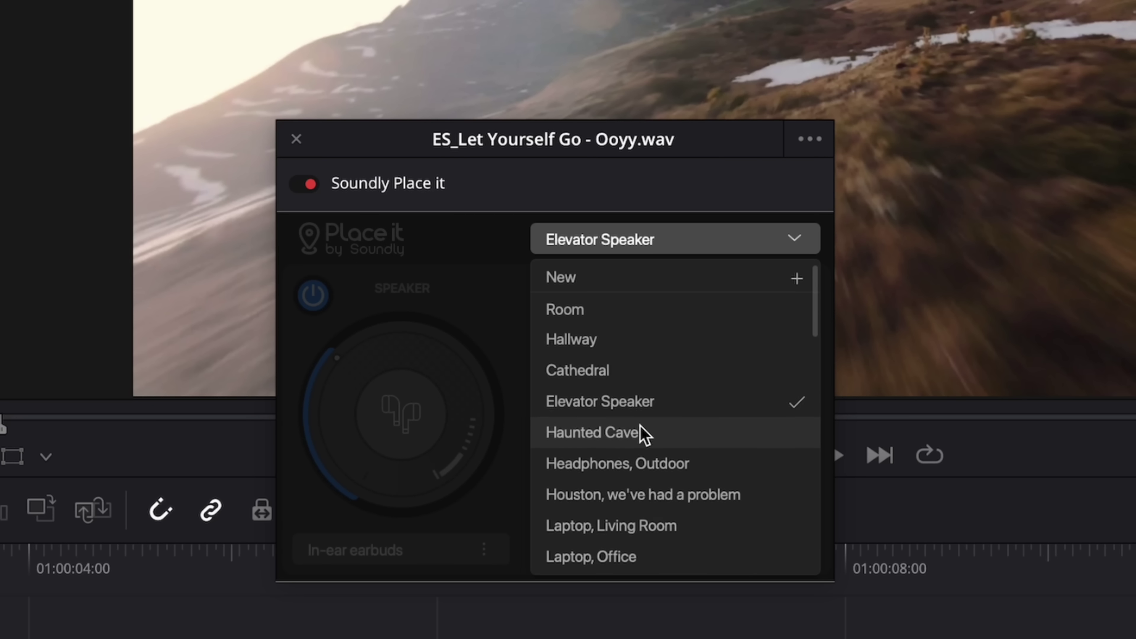
pyautogui.scroll(-5, 640, 422)
pyautogui.scroll(-4, 640, 434)
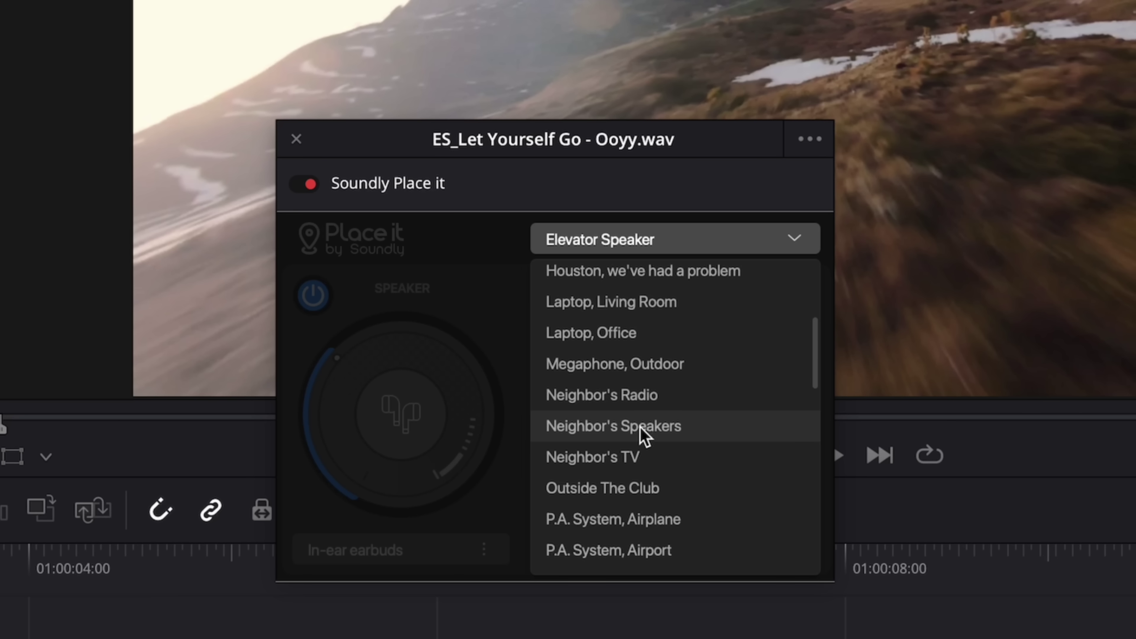
pyautogui.scroll(-12, 641, 434)
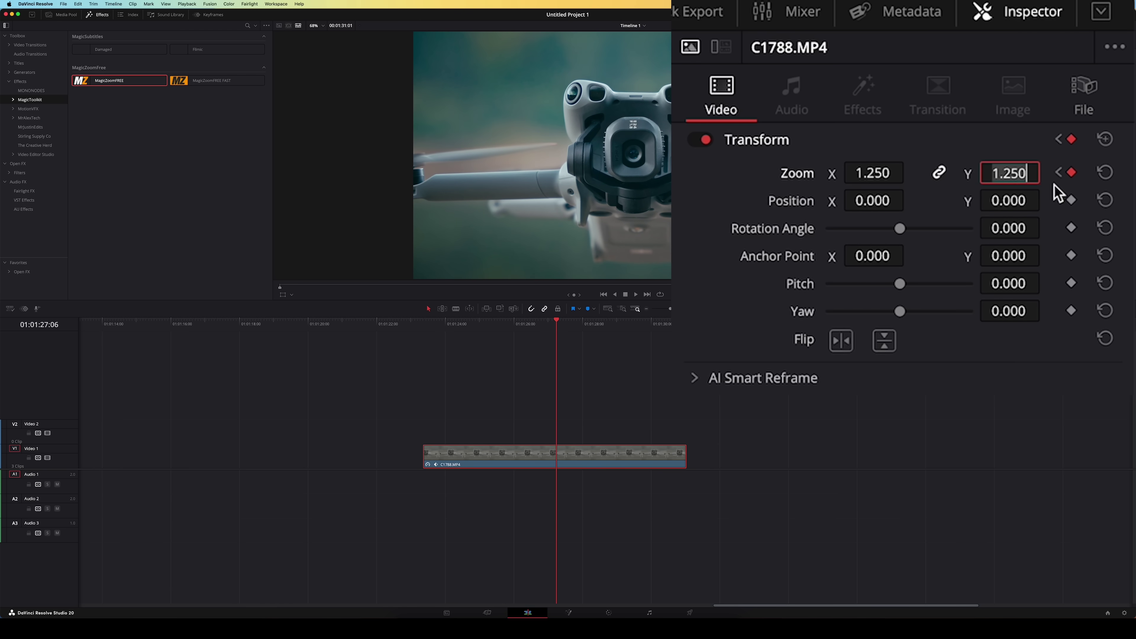
# - Undo the zoom change so the drone clip's Zoom is back at 1.000
pyautogui.hotkey('ctrl', 'z')
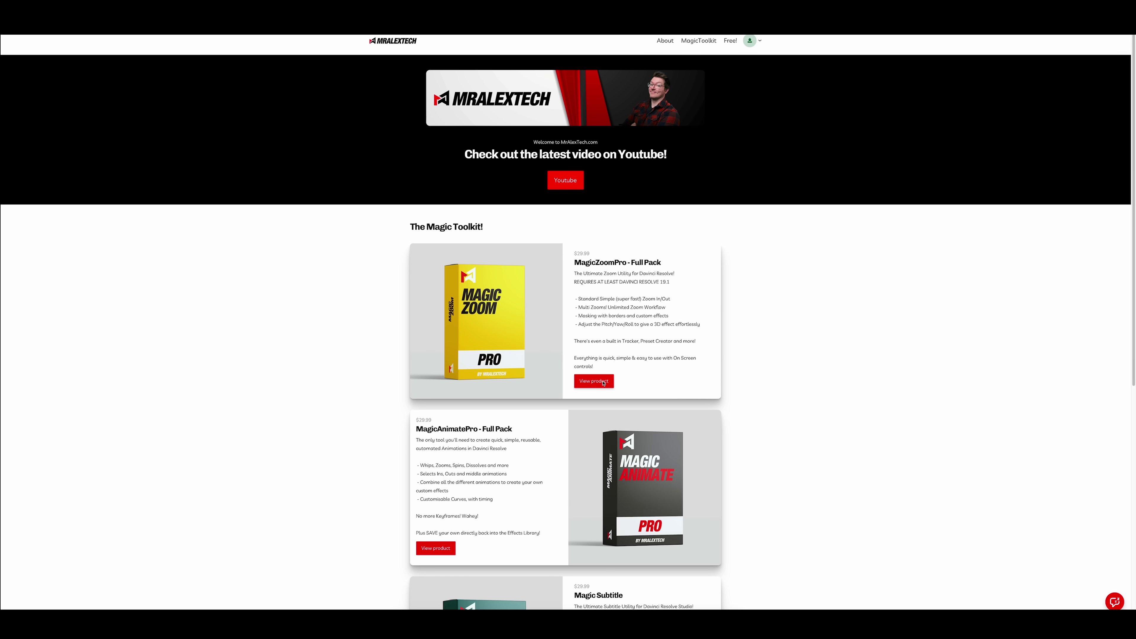
# - Open the MagicZoomPro - Full Pack product page and scroll down its details
pyautogui.click(603, 381)
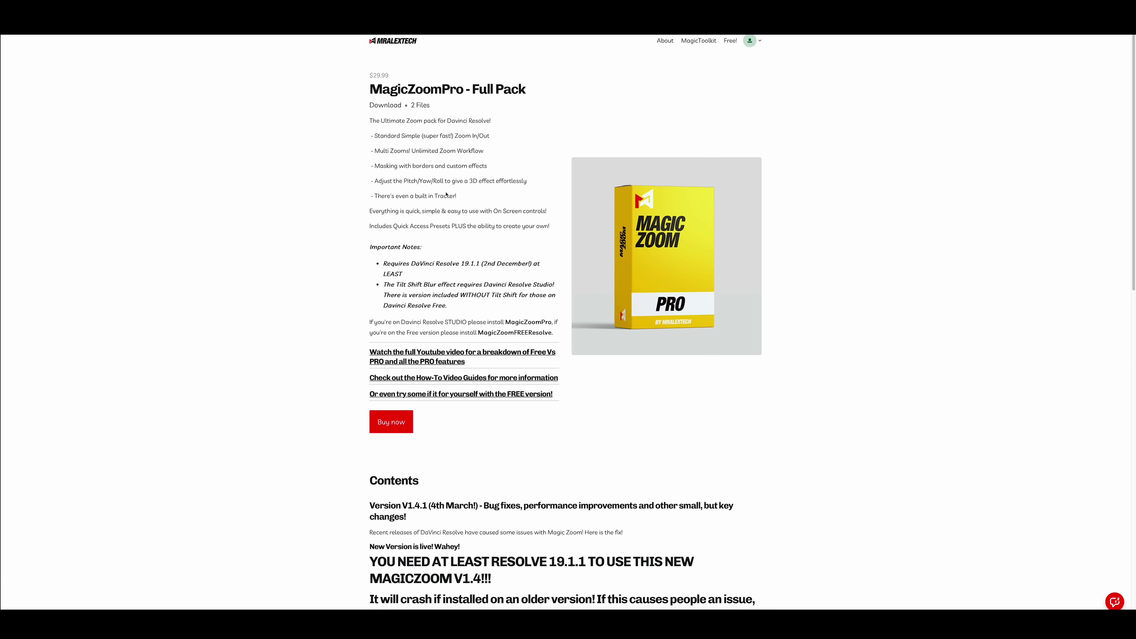
pyautogui.scroll(-1, 597, 233)
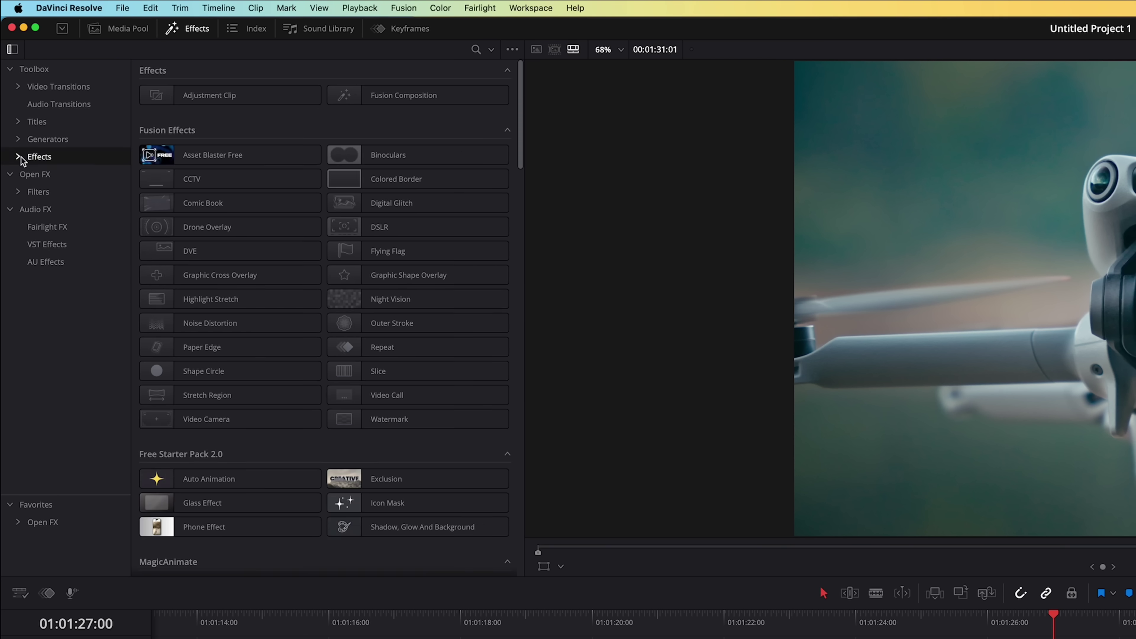
# - Apply MagicZoomFREE to the V2 Adjustment Clip, preview it, and trim the clip's end
pyautogui.click(18, 157)
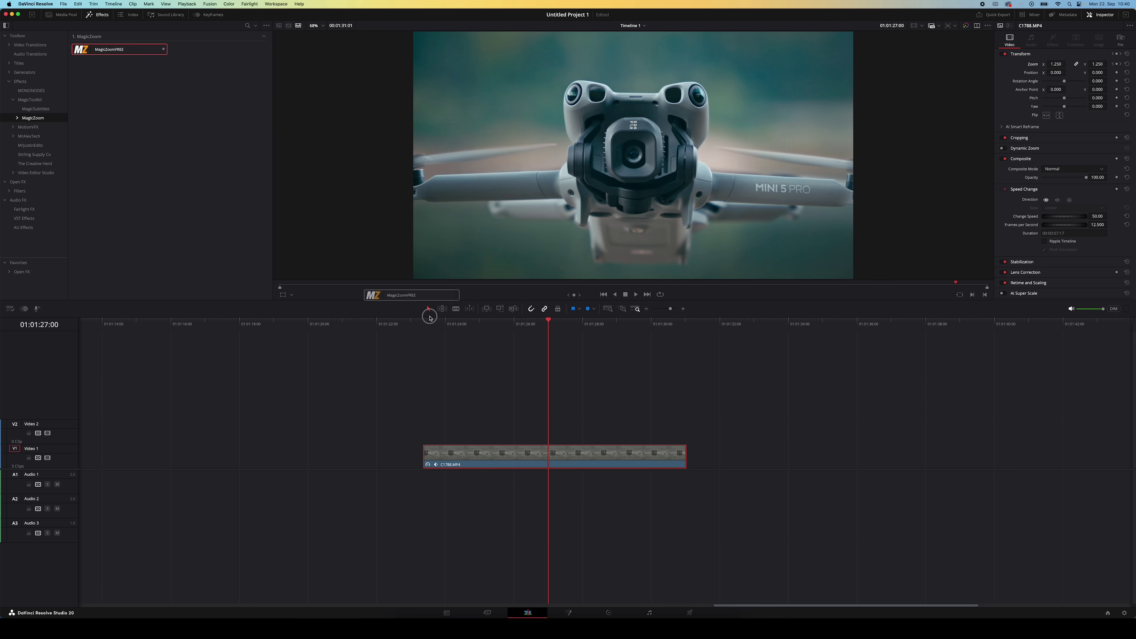
pyautogui.moveTo(536, 457); pyautogui.dragTo(536, 457)
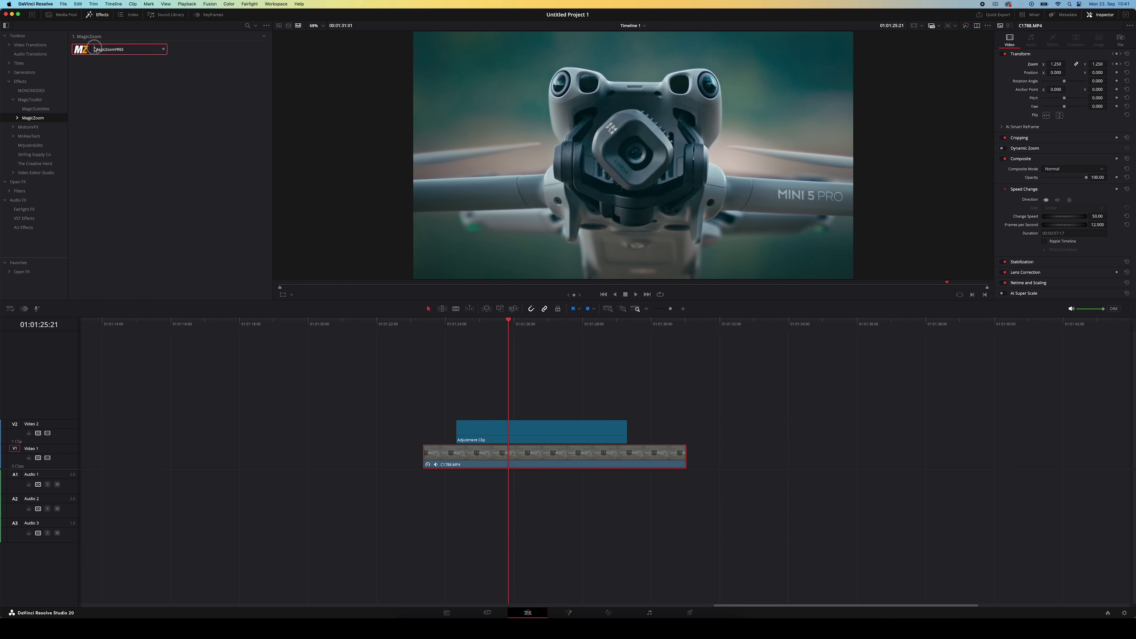
pyautogui.moveTo(476, 358); pyautogui.dragTo(511, 429)
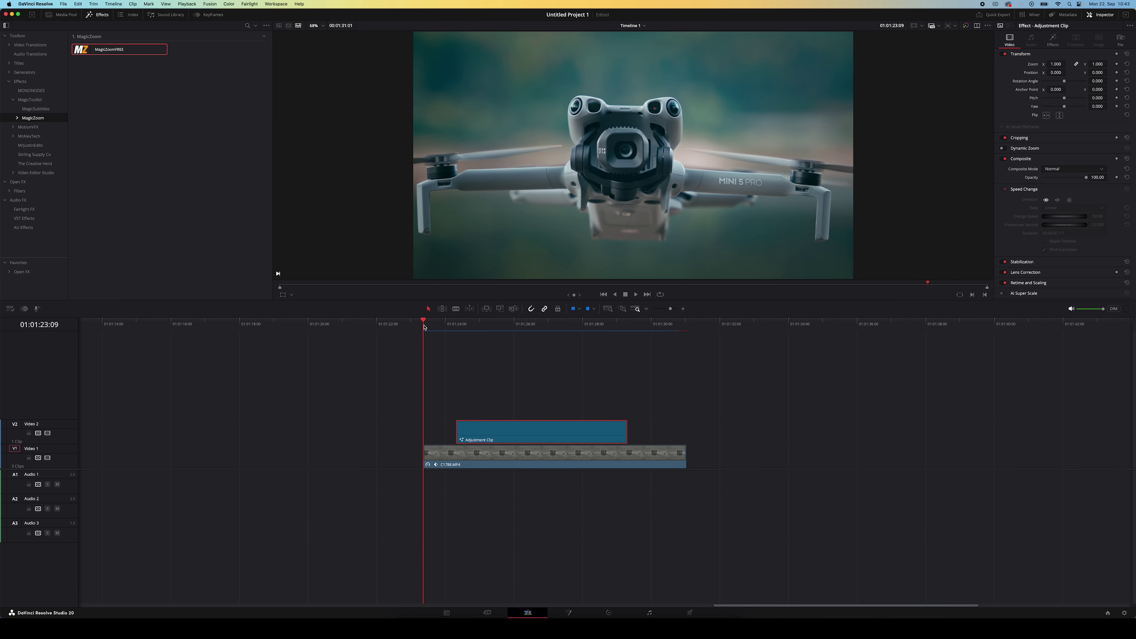
pyautogui.press('space')
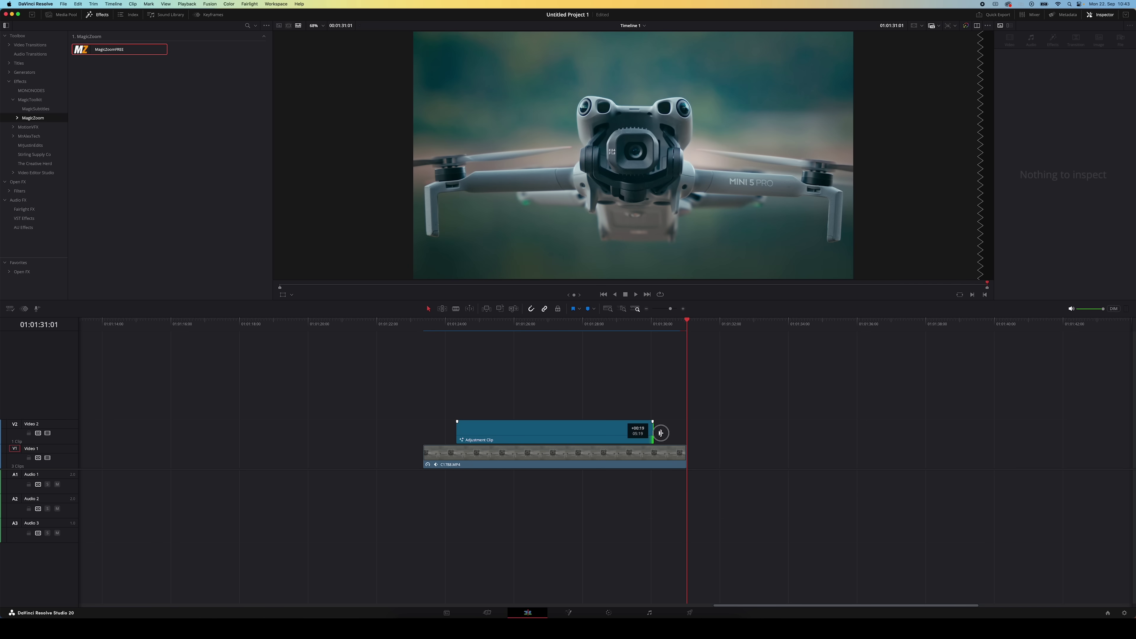
pyautogui.moveTo(647, 437)
pyautogui.mouseDown()
pyautogui.moveTo(496, 437)
pyautogui.moveTo(629, 436)
pyautogui.mouseUp()
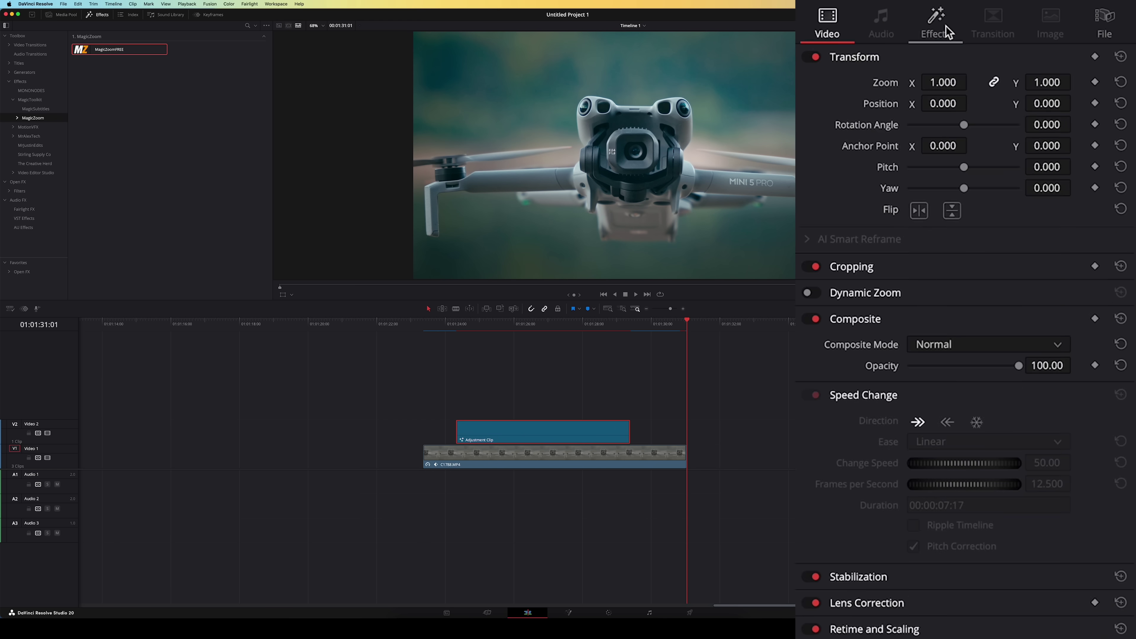
# - Shift the MagicZoomFREE pivot horizontally and vertically and turn on Motion Blur
pyautogui.click(1053, 40)
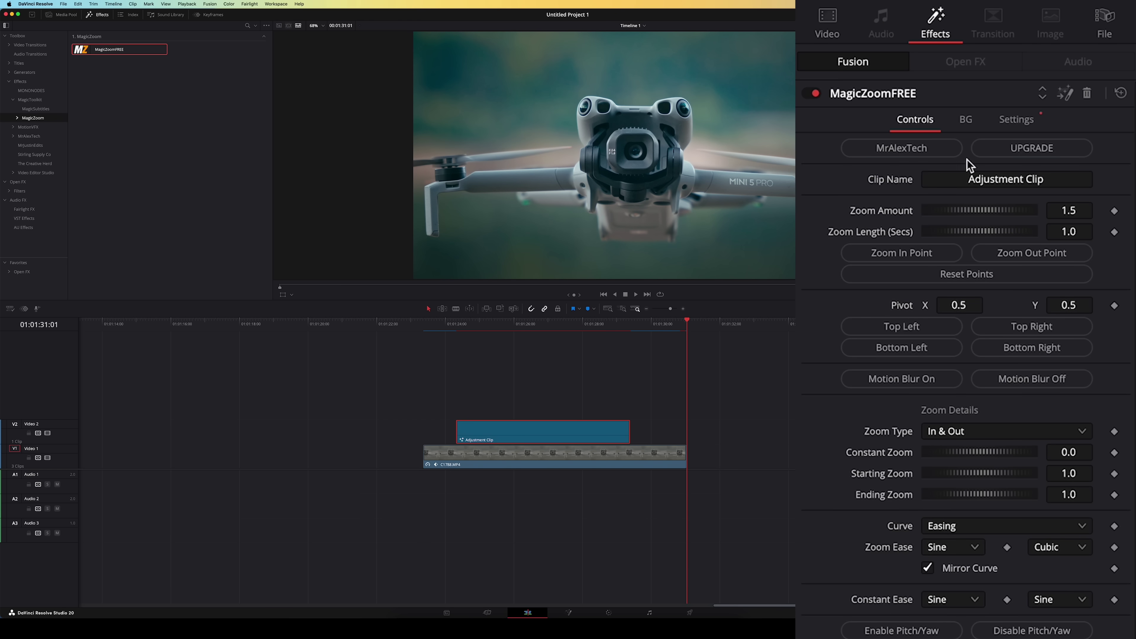
pyautogui.moveTo(959, 306)
pyautogui.mouseDown()
pyautogui.moveTo(883, 305)
pyautogui.moveTo(991, 305)
pyautogui.moveTo(963, 299)
pyautogui.mouseUp()
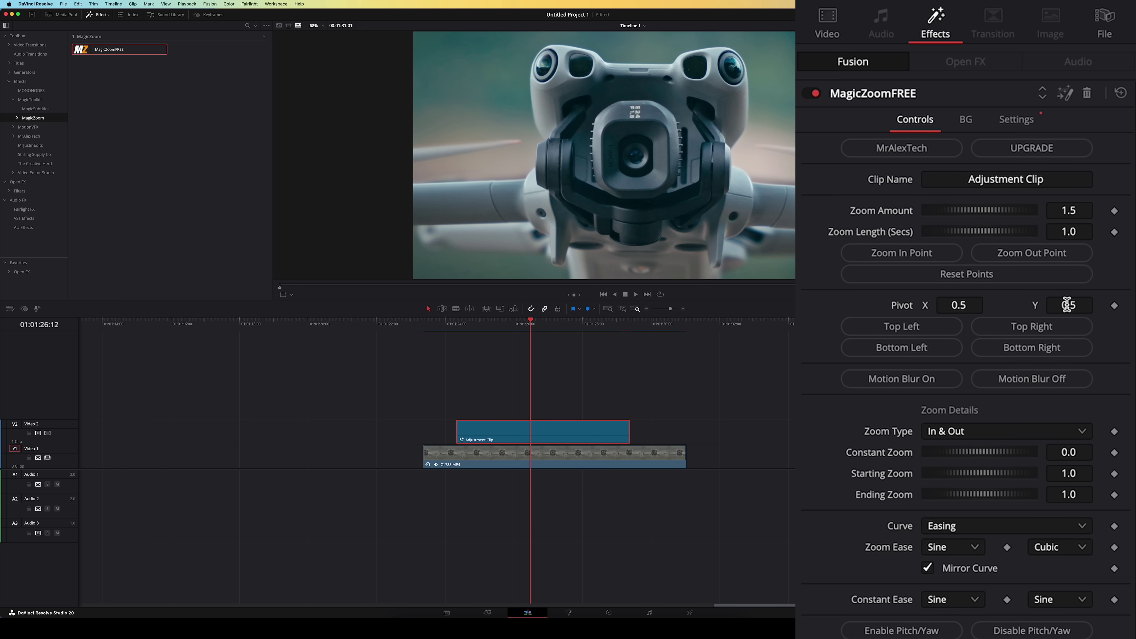
pyautogui.moveTo(1069, 305)
pyautogui.mouseDown()
pyautogui.moveTo(1131, 300)
pyautogui.moveTo(1073, 301)
pyautogui.mouseUp()
pyautogui.click(918, 379)
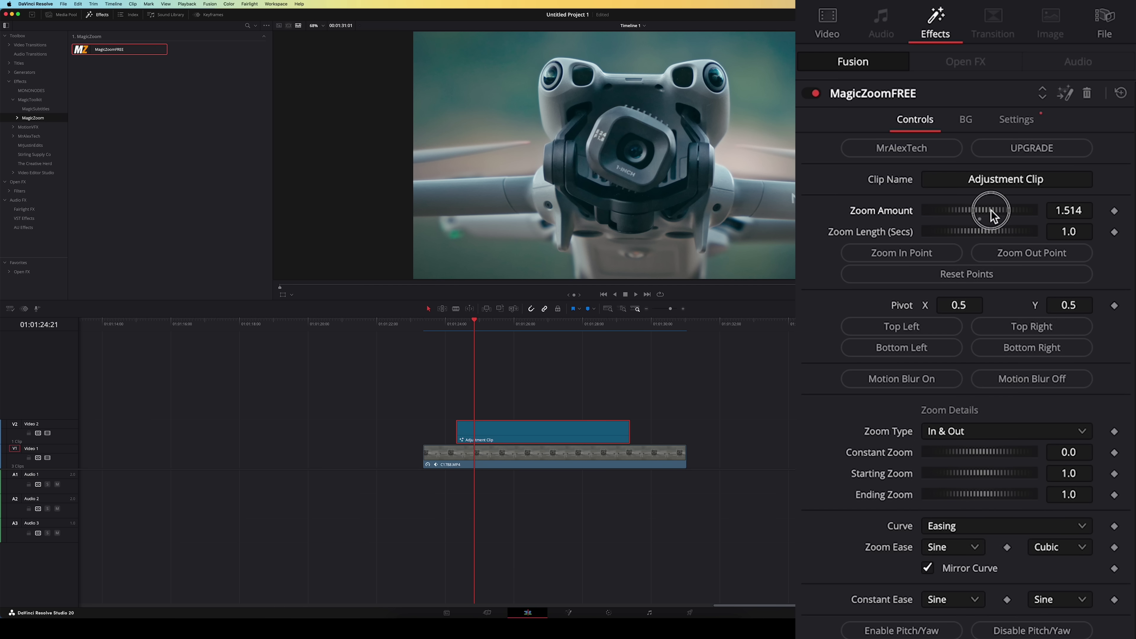
# - Adjust Zoom Amount, set the Pitch, Yaw and Rotate sliders, and enable Shake
pyautogui.moveTo(993, 209); pyautogui.dragTo(938, 216)
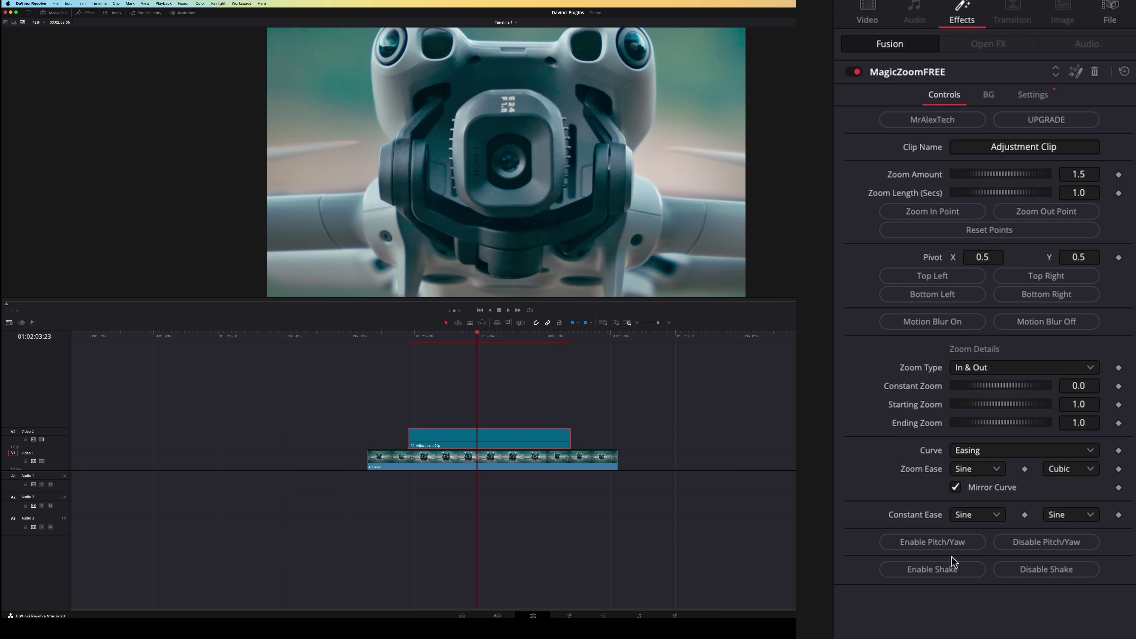
pyautogui.scroll(-2, 952, 556)
pyautogui.click(939, 474)
pyautogui.scroll(-1, 942, 482)
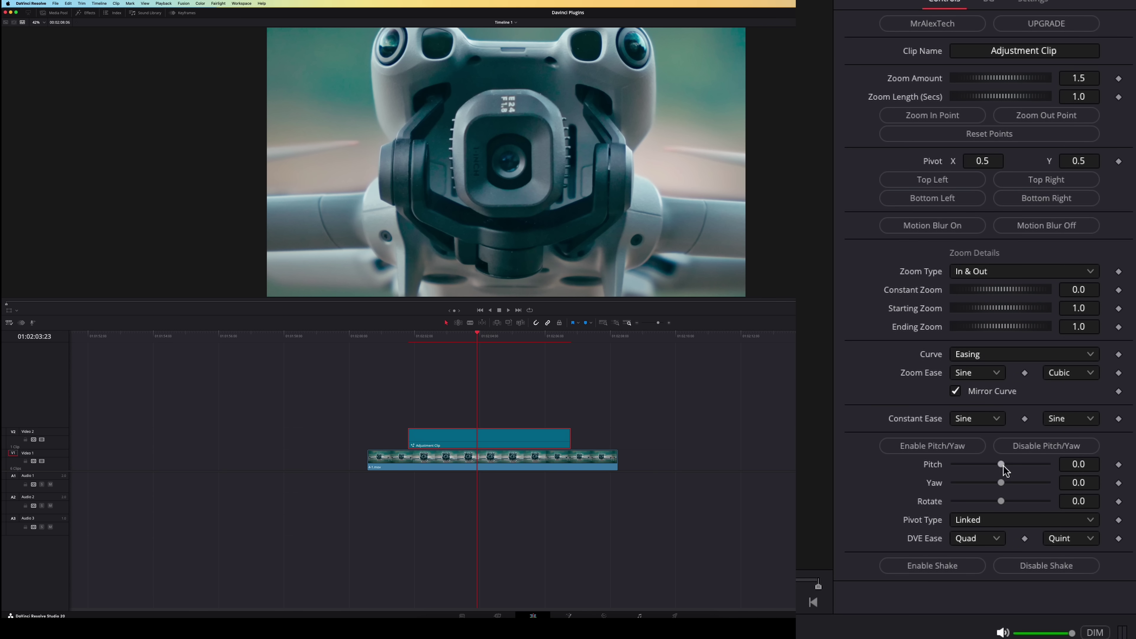
pyautogui.moveTo(1000, 483); pyautogui.dragTo(1023, 502)
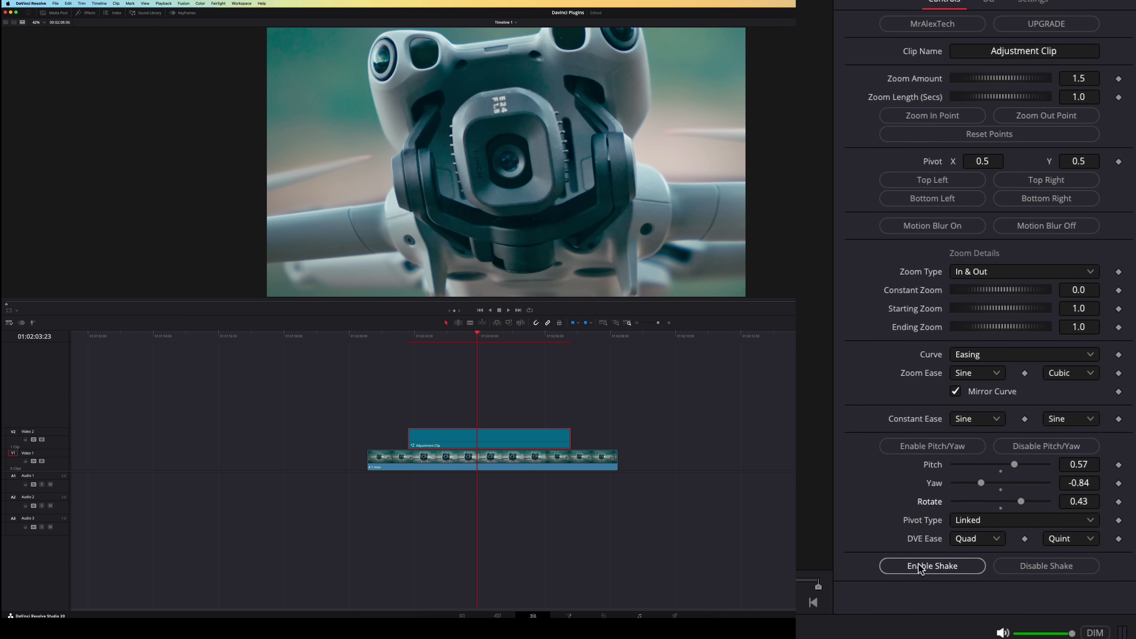
pyautogui.click(939, 567)
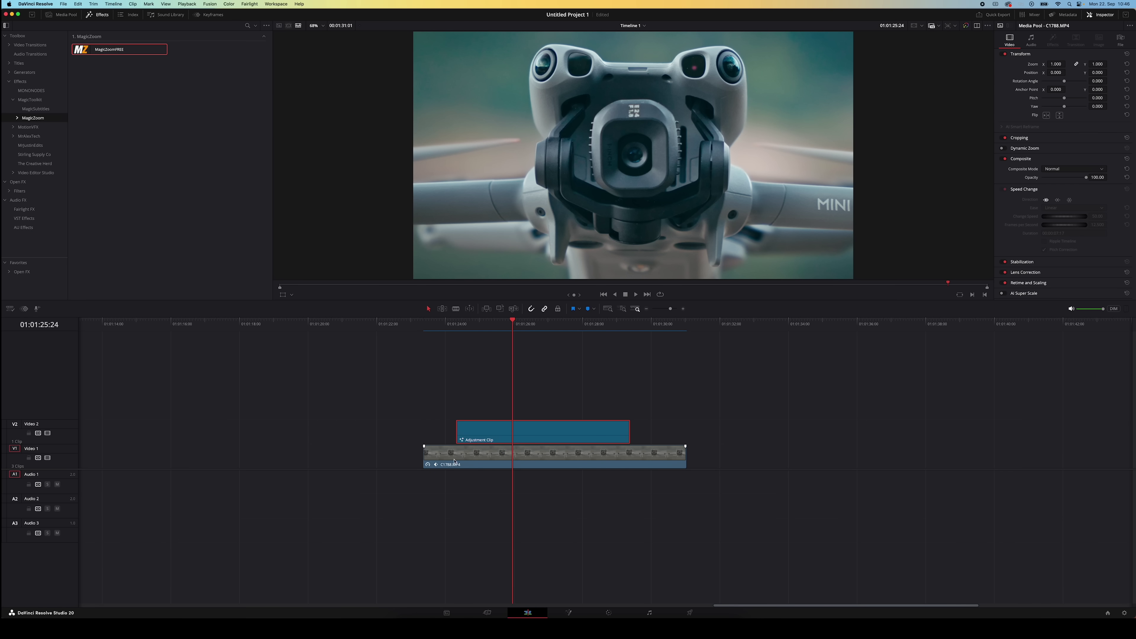
# - Save the adjustment clip to the Master power bin, place Zoom In above C9447, and preview
pyautogui.click(50, 18)
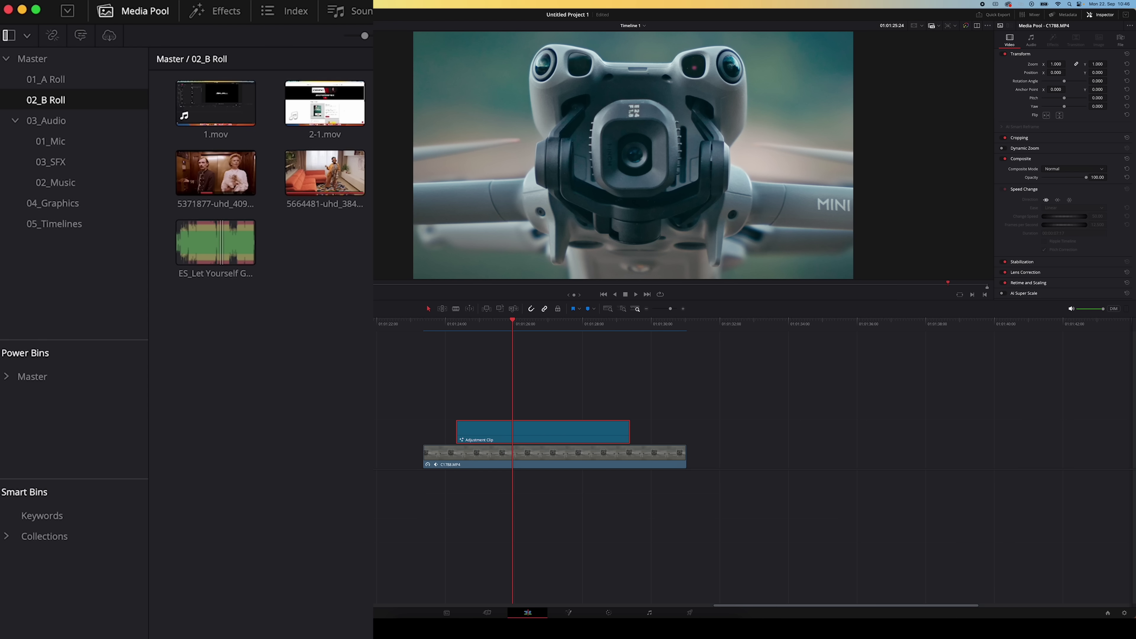
pyautogui.moveTo(524, 433); pyautogui.dragTo(38, 383)
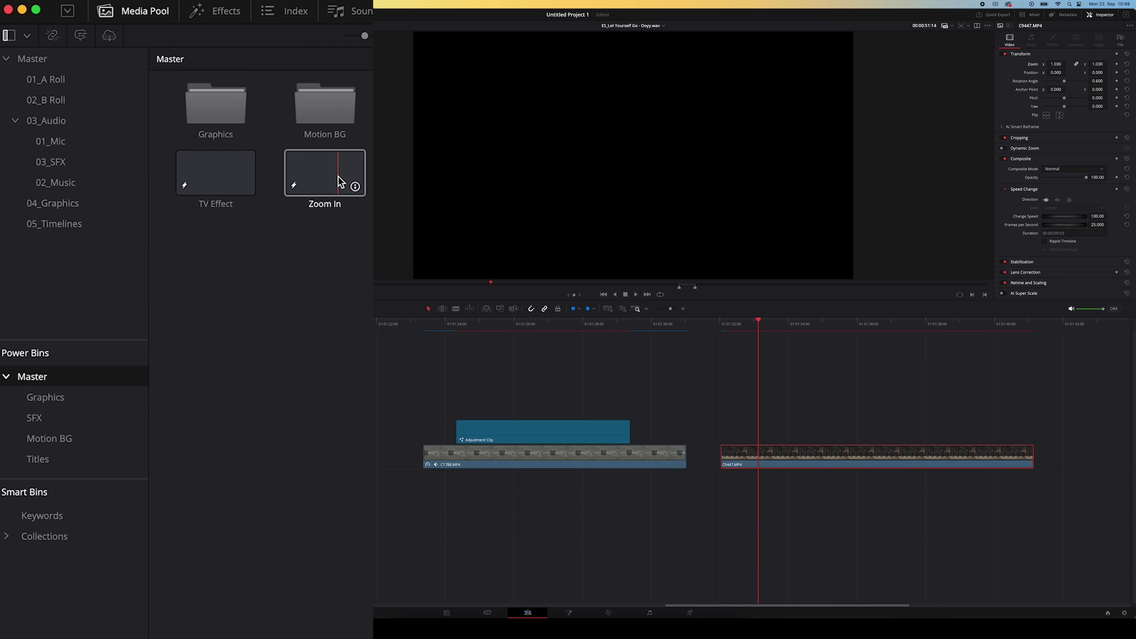
pyautogui.moveTo(322, 182); pyautogui.dragTo(577, 326)
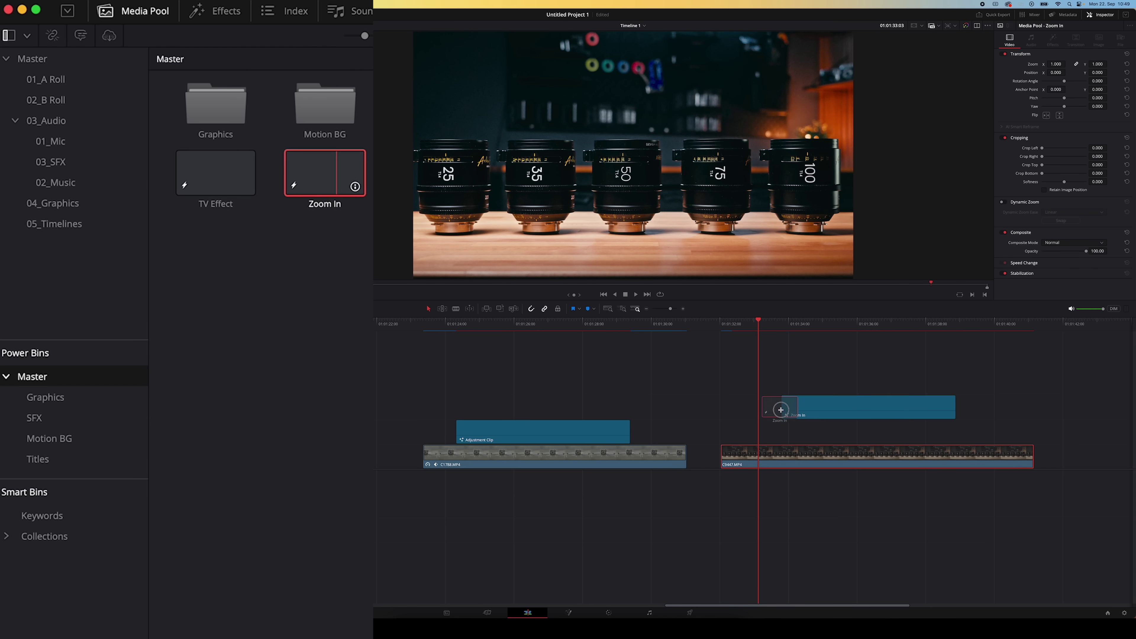
pyautogui.moveTo(781, 410); pyautogui.dragTo(770, 408)
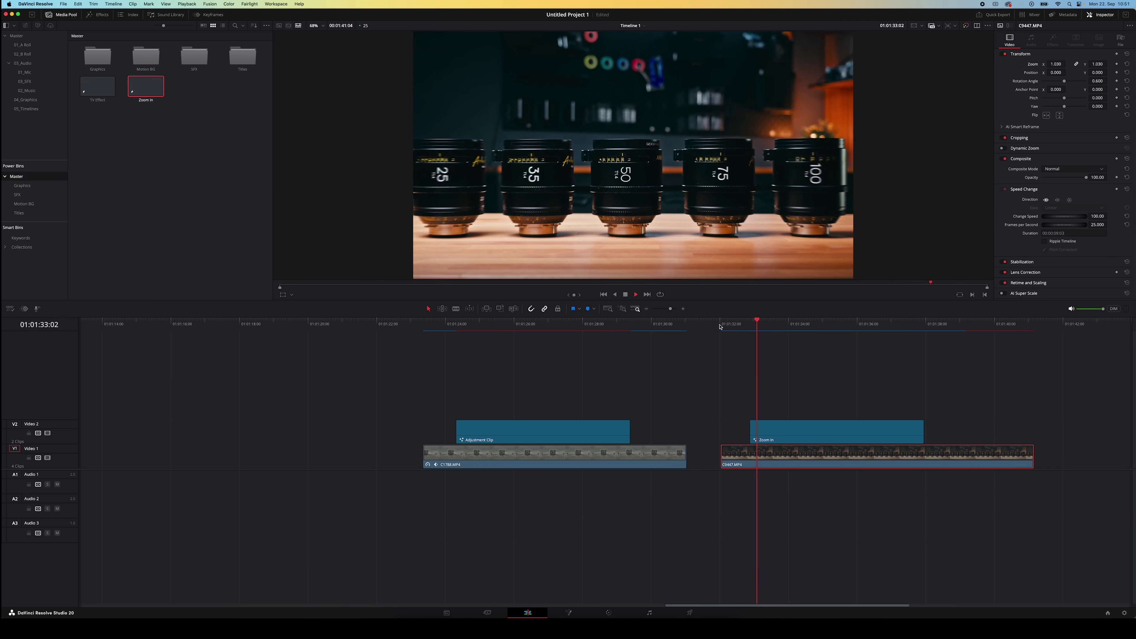
pyautogui.press('space')
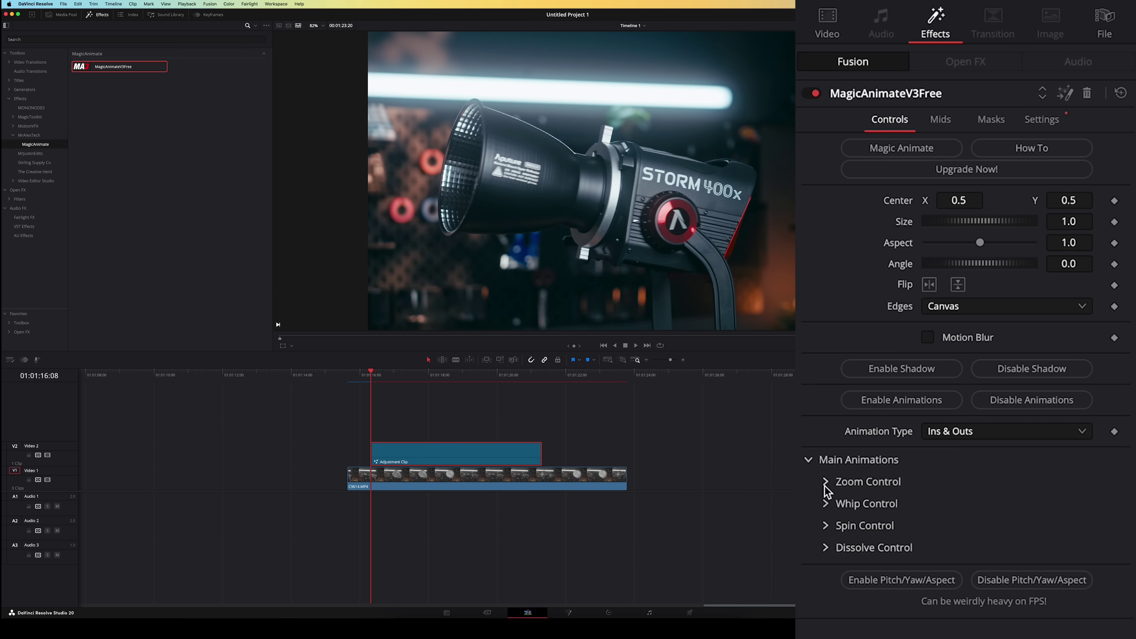
# - Expand the MagicAnimateV3Free Zoom, Whip, Spin and Dissolve Control sections in turn
pyautogui.click(827, 484)
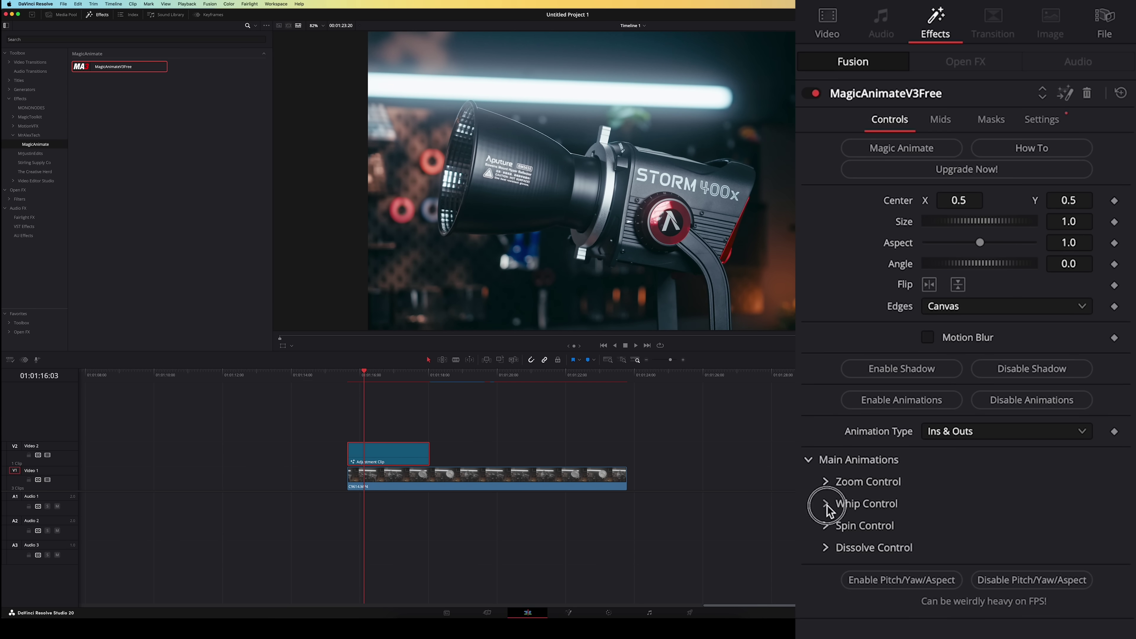
pyautogui.click(826, 505)
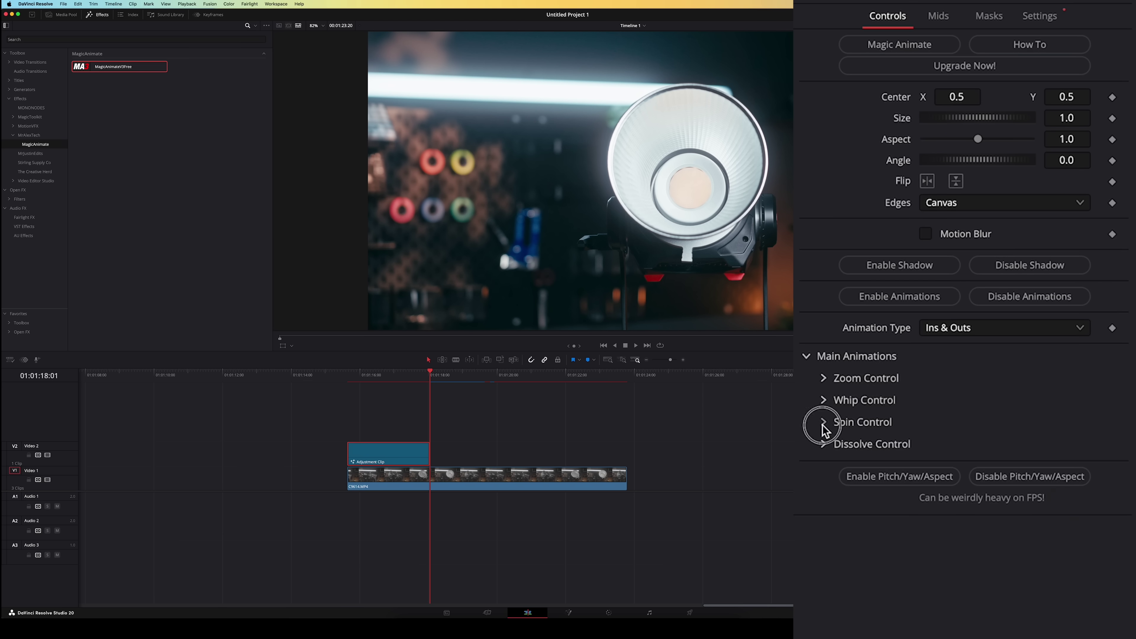
pyautogui.click(823, 423)
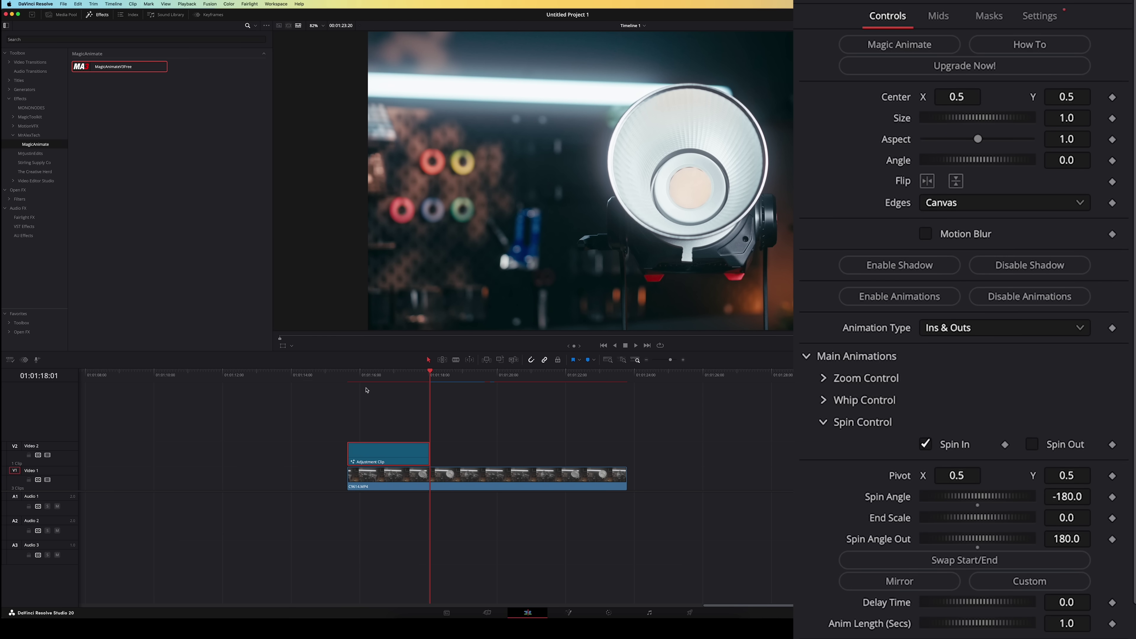
pyautogui.click(824, 445)
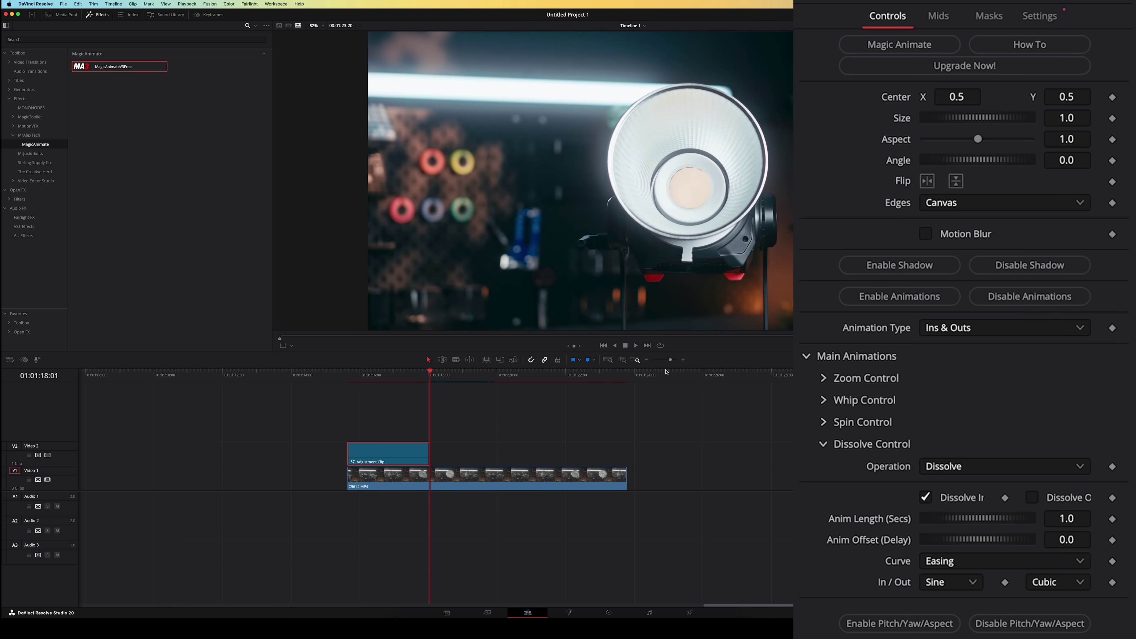
pyautogui.click(831, 424)
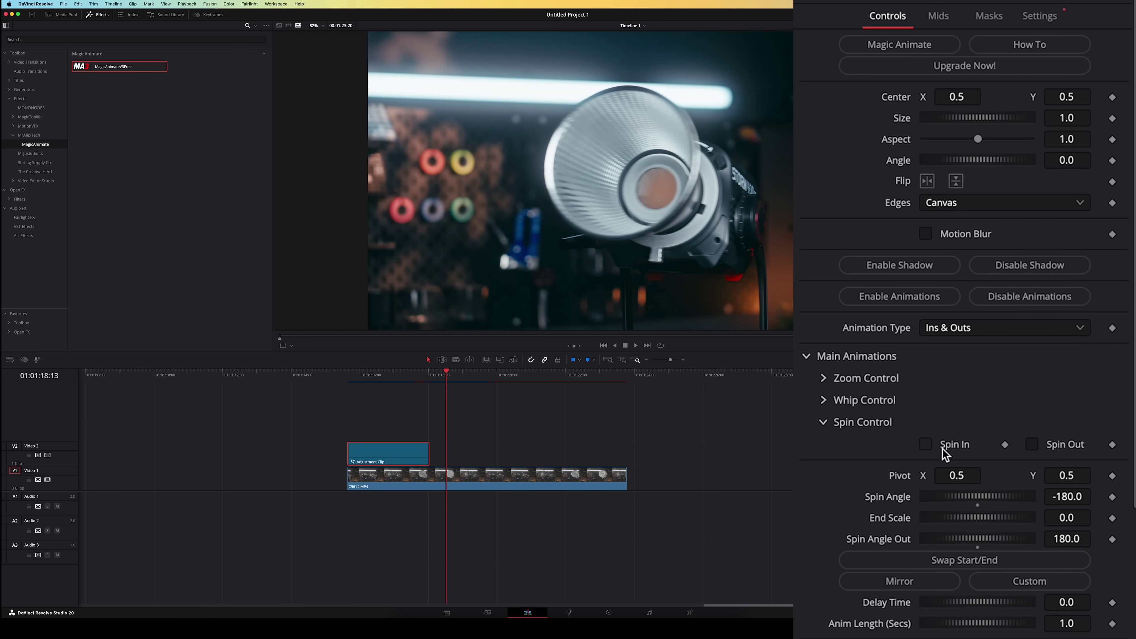
pyautogui.click(828, 402)
pyautogui.click(823, 379)
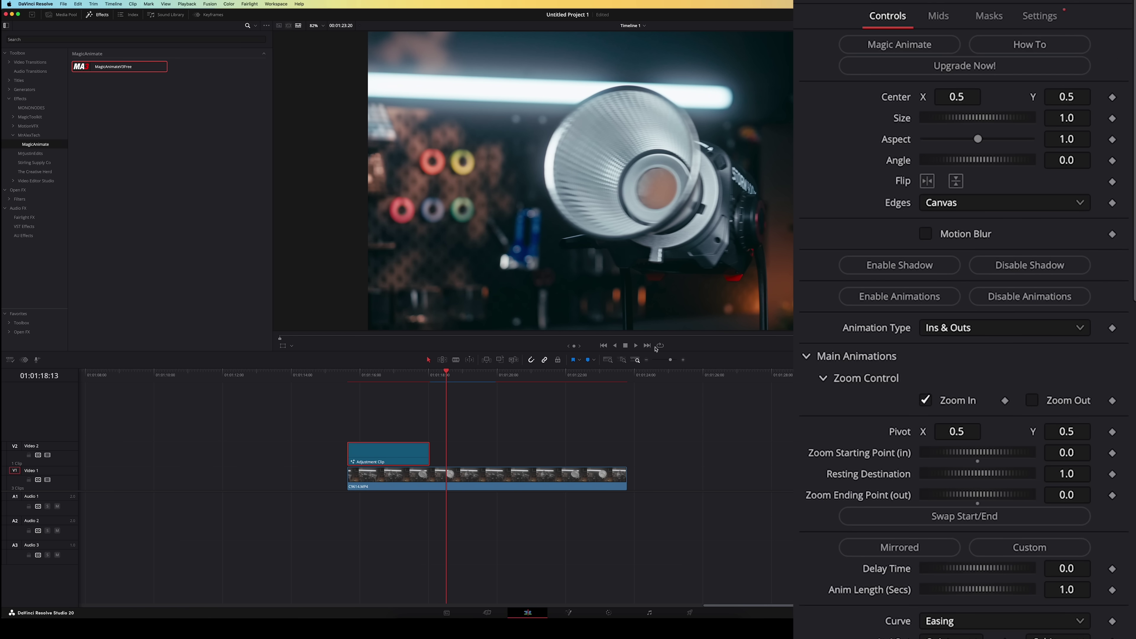
# - Play the animated clip from near its start, then show the Media Pool bins
pyautogui.click(336, 378)
pyautogui.press('space')
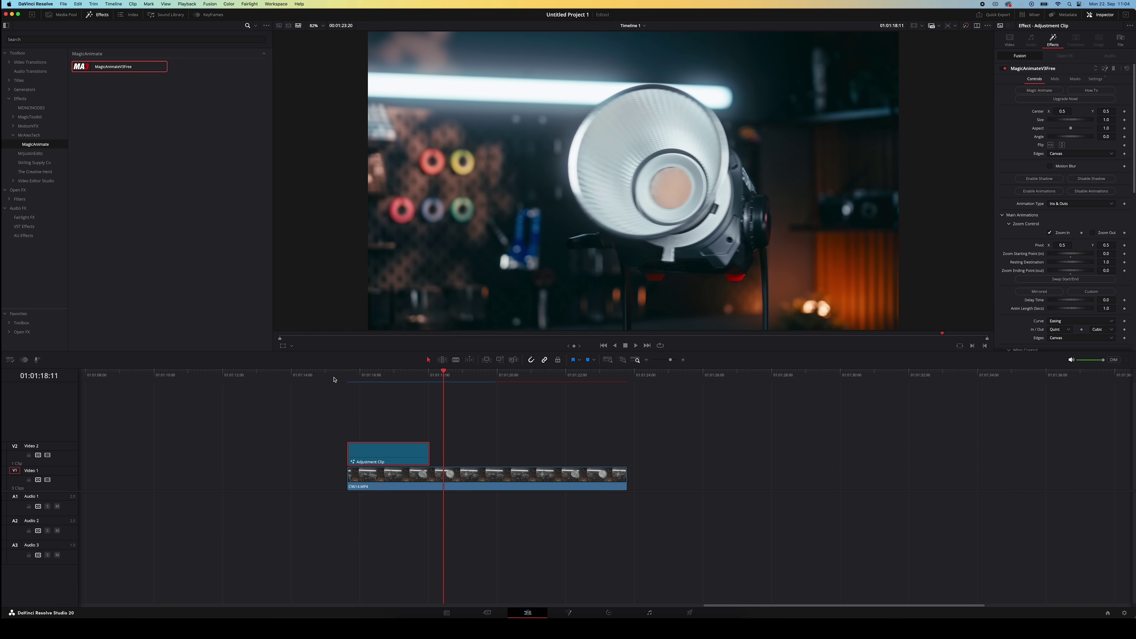
pyautogui.click(61, 14)
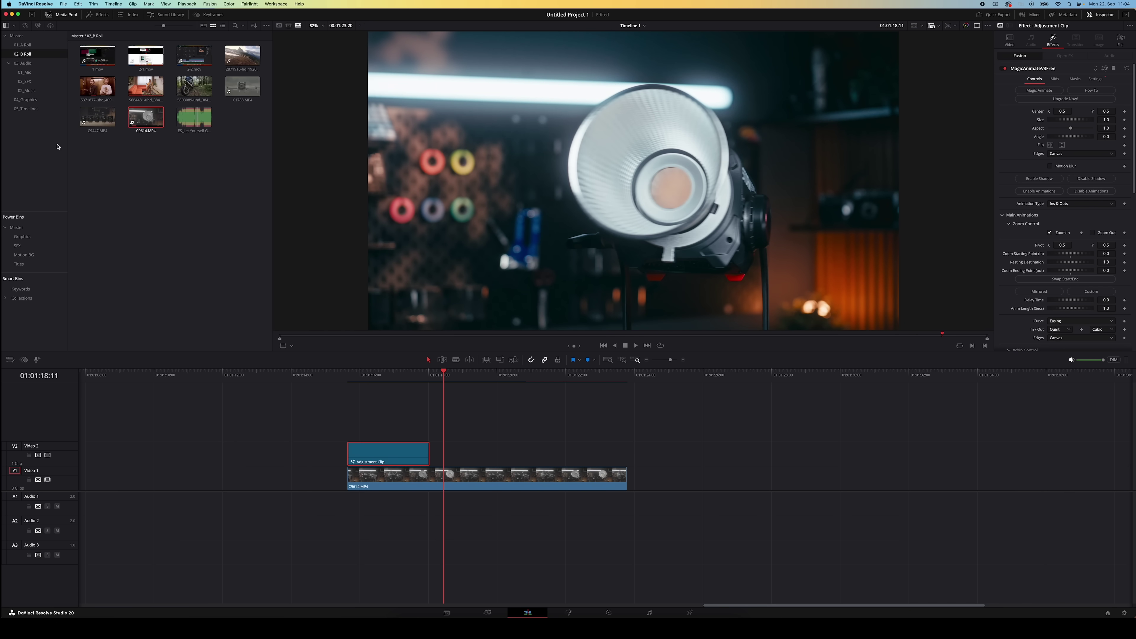
# - Scroll through the MrAlexTech channel's Videos grid of DaVinci Resolve tutorials
pyautogui.moveTo(22, 231); pyautogui.dragTo(22, 231)
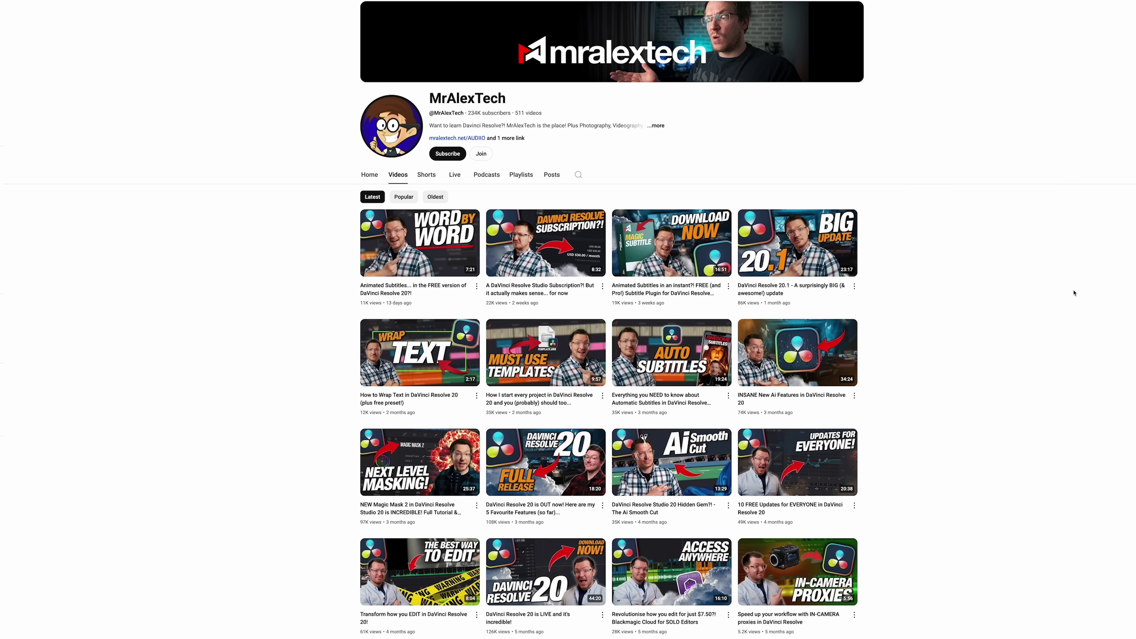
pyautogui.scroll(-15, 1073, 294)
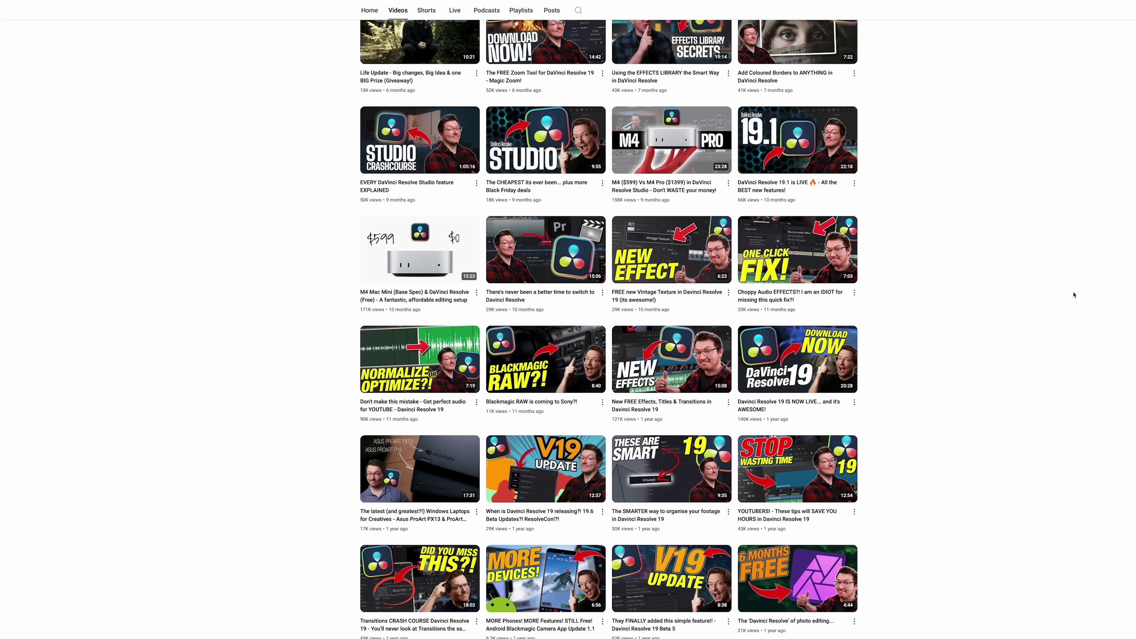
pyautogui.scroll(-10, 1073, 295)
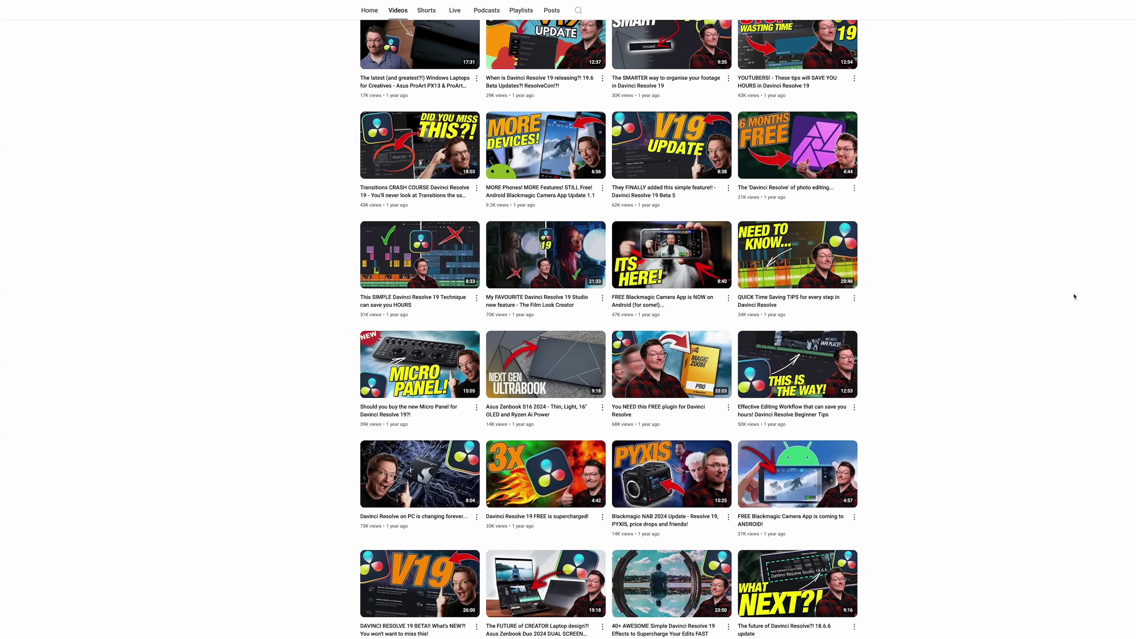
pyautogui.scroll(20, 1073, 296)
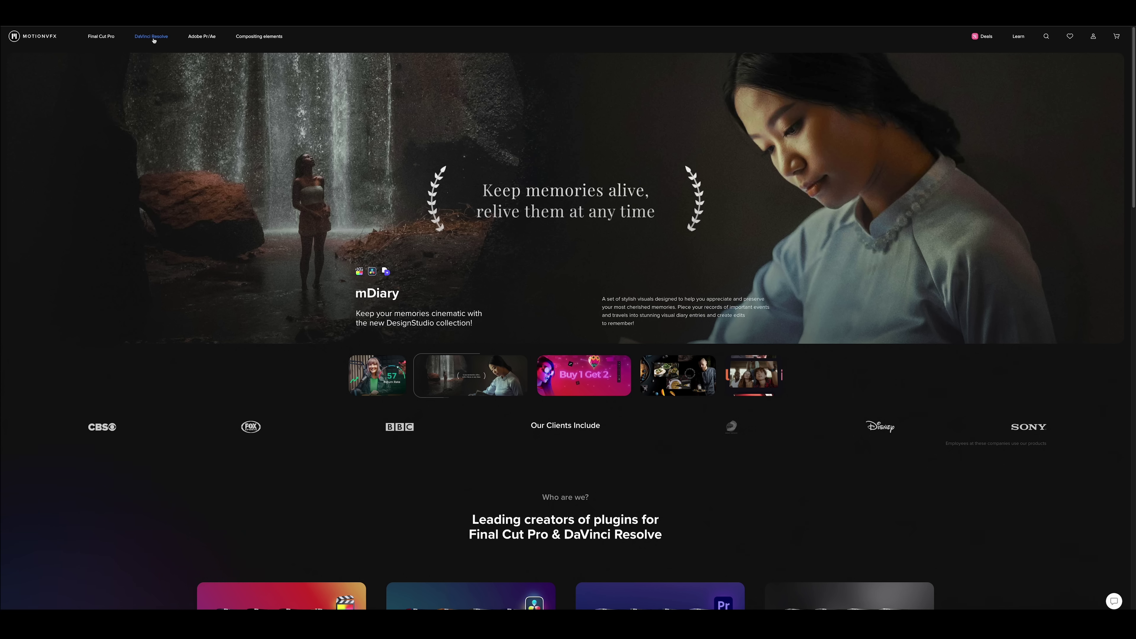
# - Search MotionVFX's DaVinci Resolve catalogue for 'free' and open the mCamRig product page
pyautogui.click(153, 39)
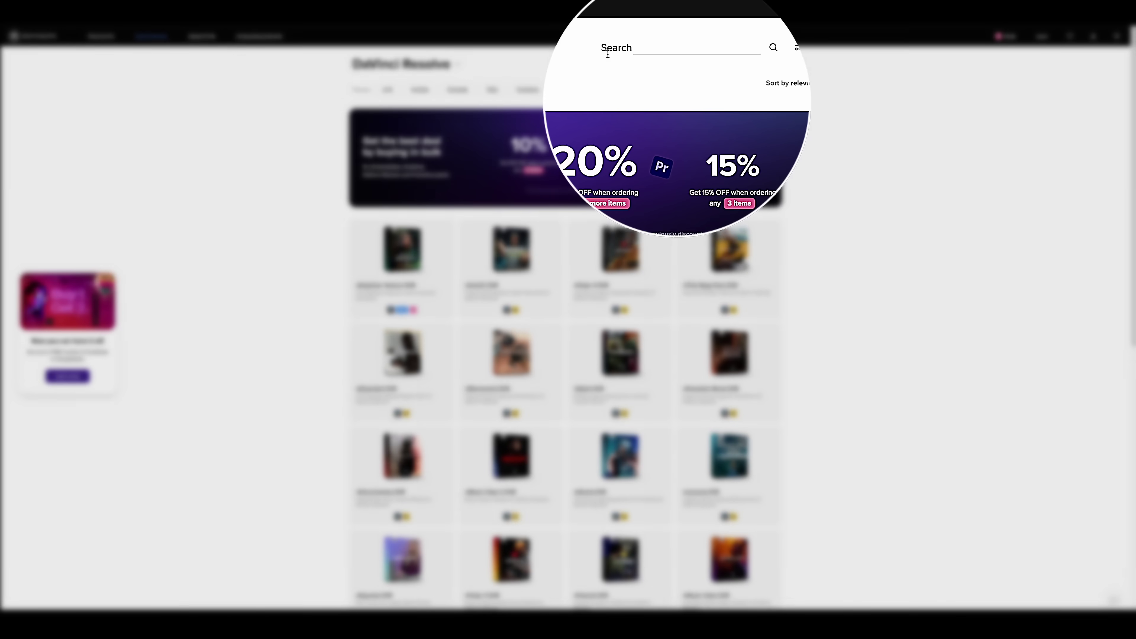
pyautogui.click(655, 63)
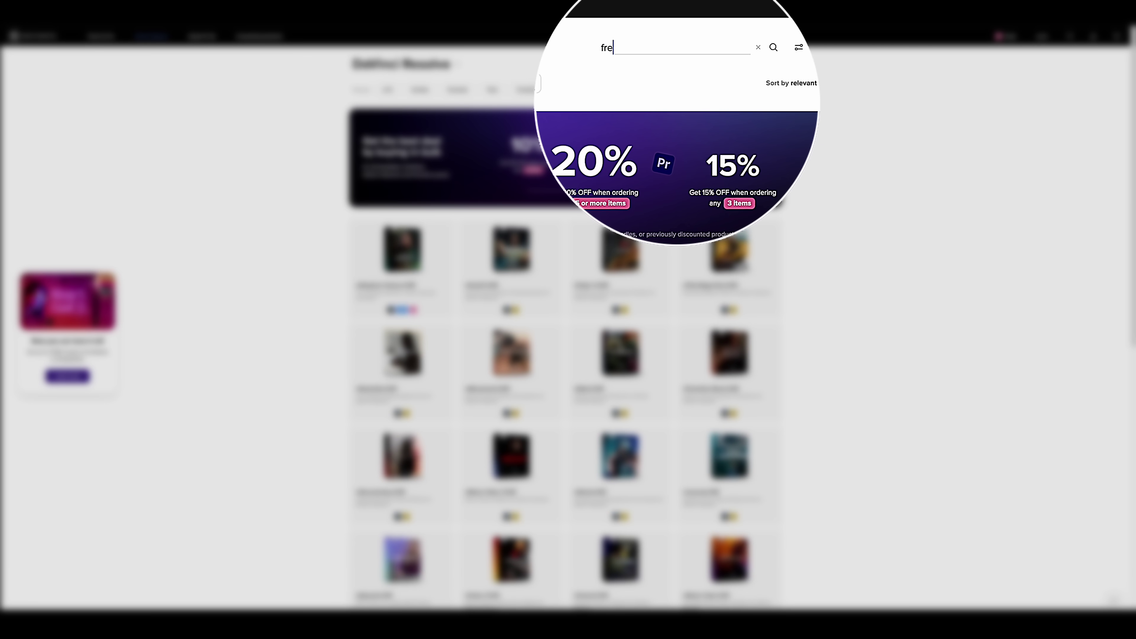
pyautogui.press('Return')
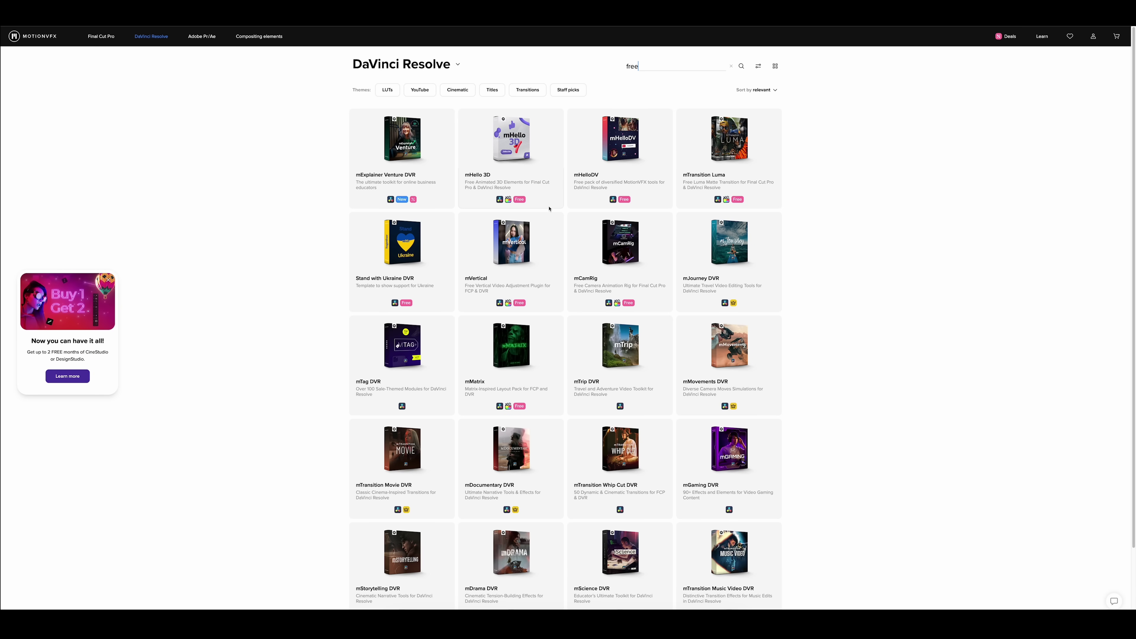
pyautogui.click(620, 242)
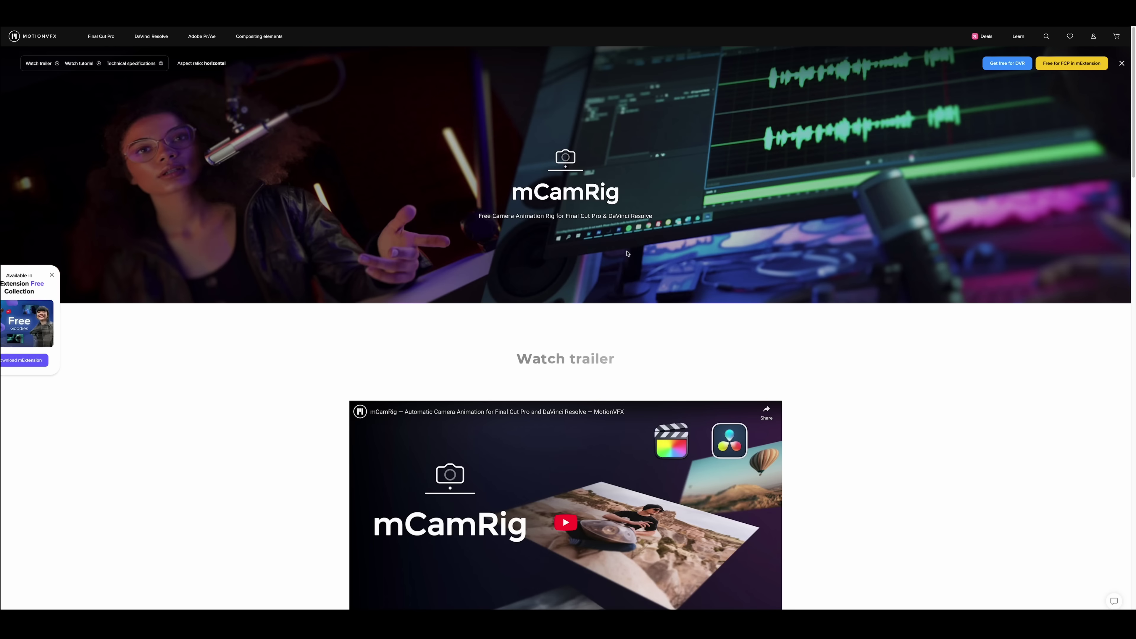
pyautogui.scroll(-5, 805, 269)
pyautogui.scroll(-10, 805, 269)
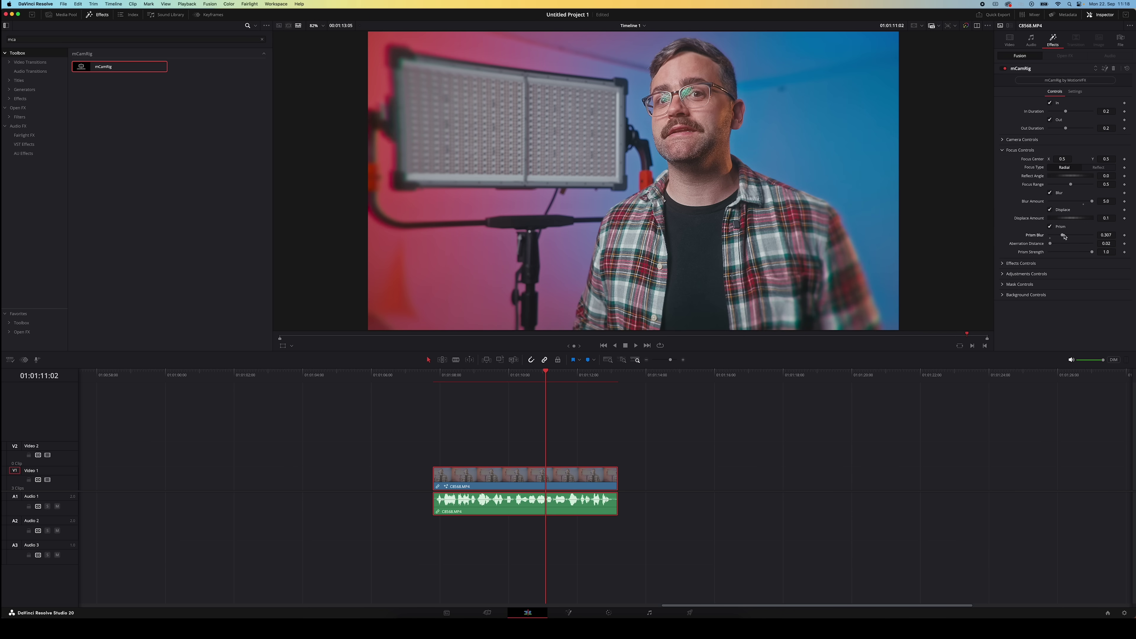
# - Raise the mCamRig Prism Blur and Aberration Distance, and expand Camera Controls
pyautogui.moveTo(1064, 236); pyautogui.dragTo(1067, 236)
pyautogui.moveTo(1059, 244); pyautogui.dragTo(1069, 217)
pyautogui.click(1022, 139)
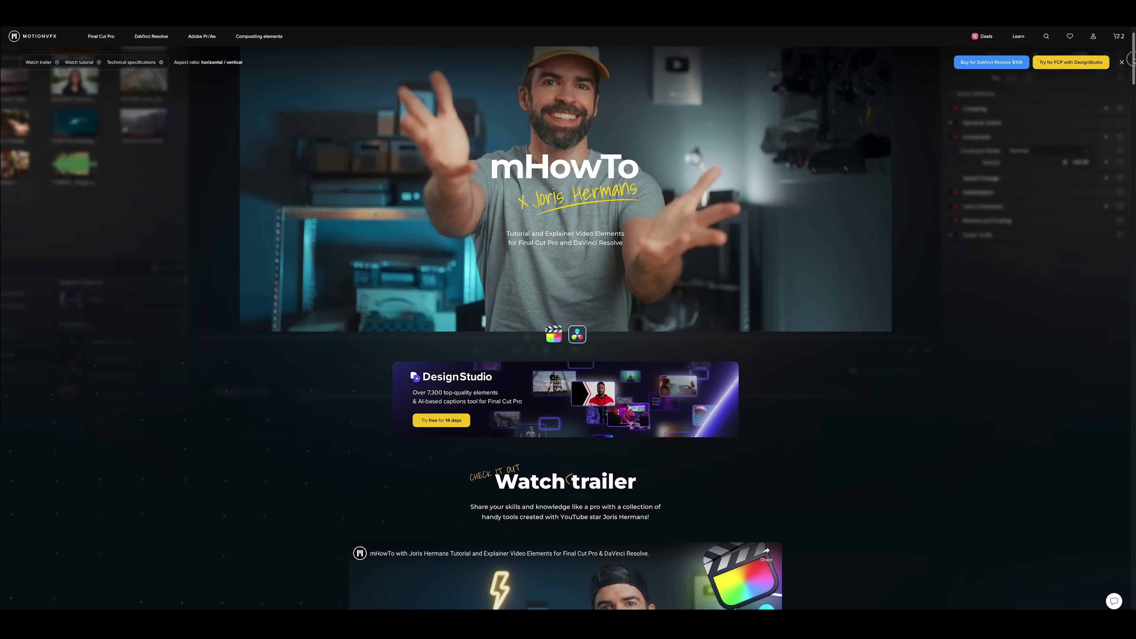
# - Scroll down the mHowTo product page through its tutorials and included title templates
pyautogui.scroll(-15, 1131, 115)
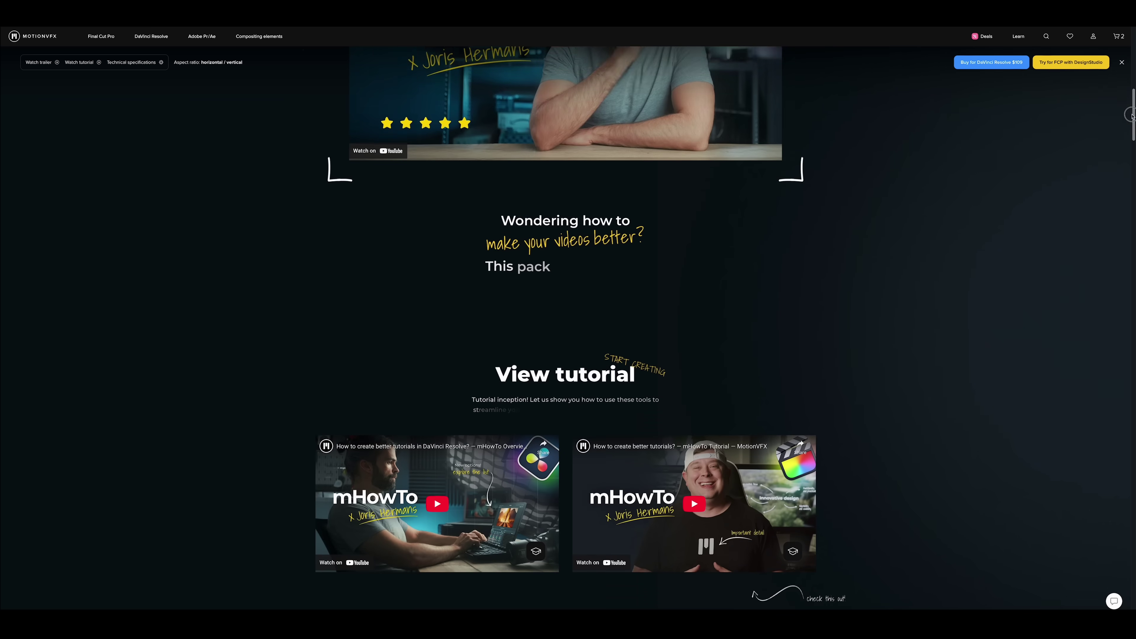
pyautogui.moveTo(1131, 115); pyautogui.dragTo(1133, 195)
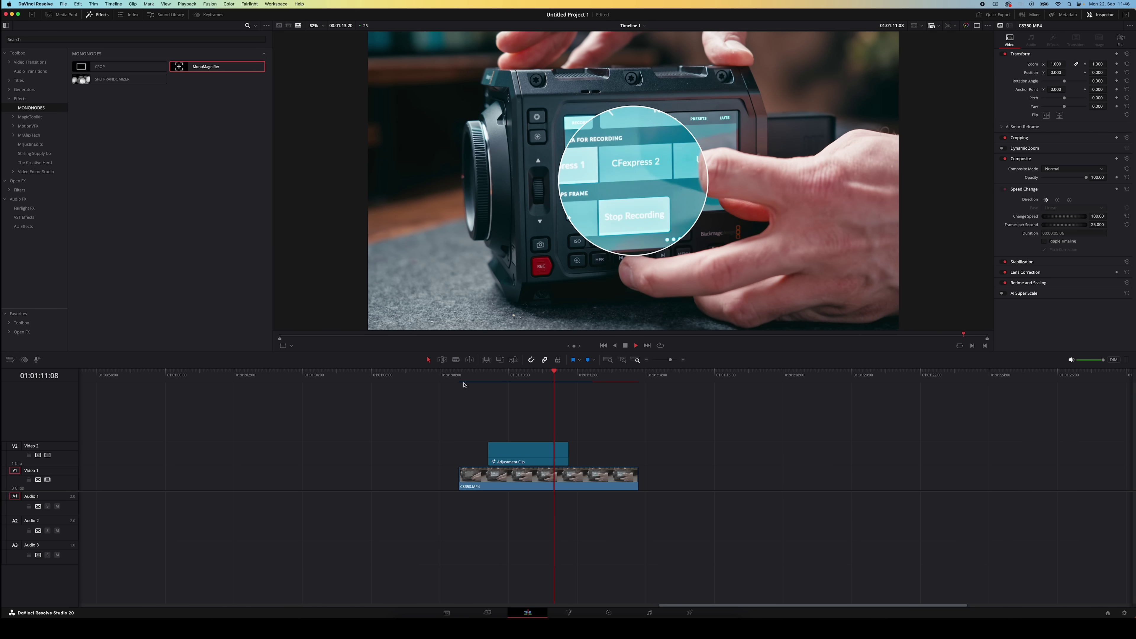
# - Try a wider MonoMagnifier lens and 2.2 magnification, then reset both to defaults
pyautogui.click(538, 443)
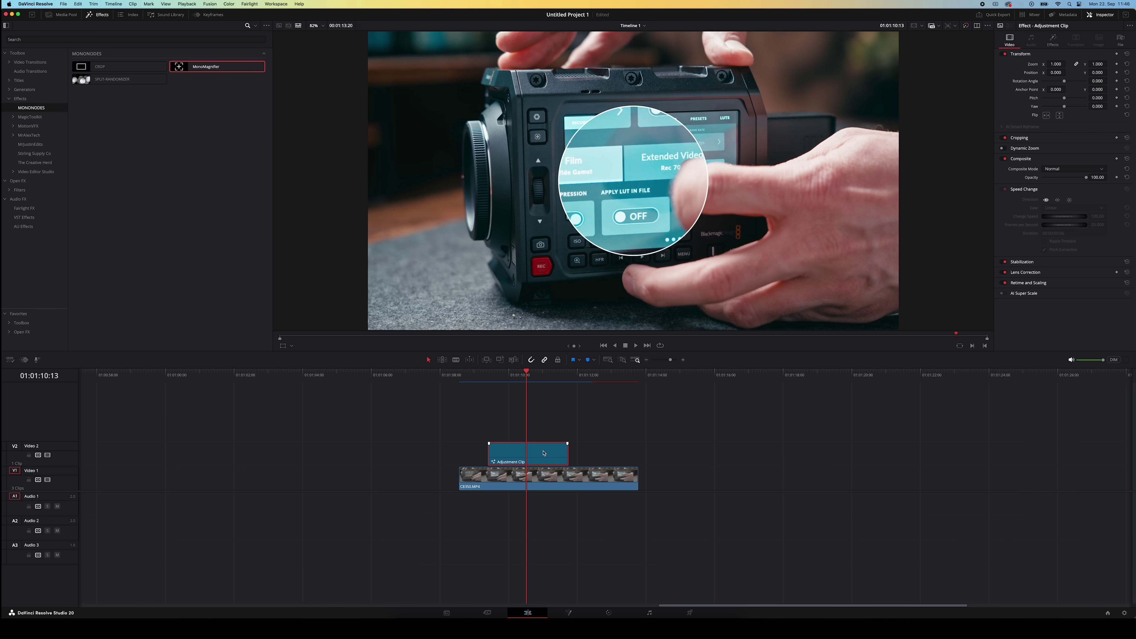
pyautogui.click(1054, 40)
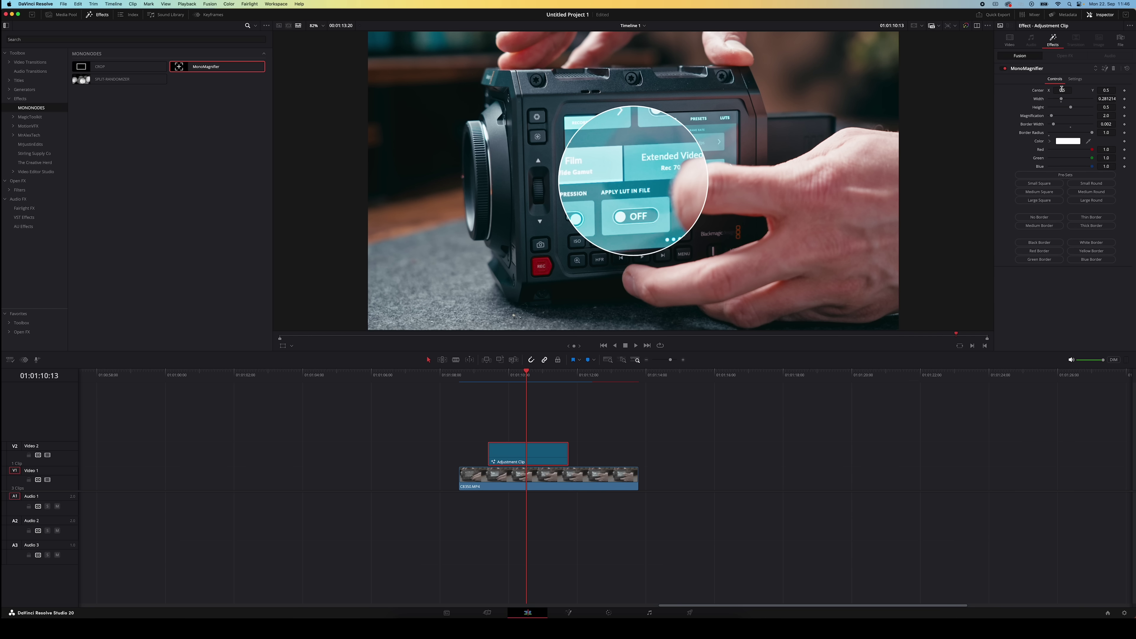
pyautogui.moveTo(1061, 101); pyautogui.dragTo(1076, 101)
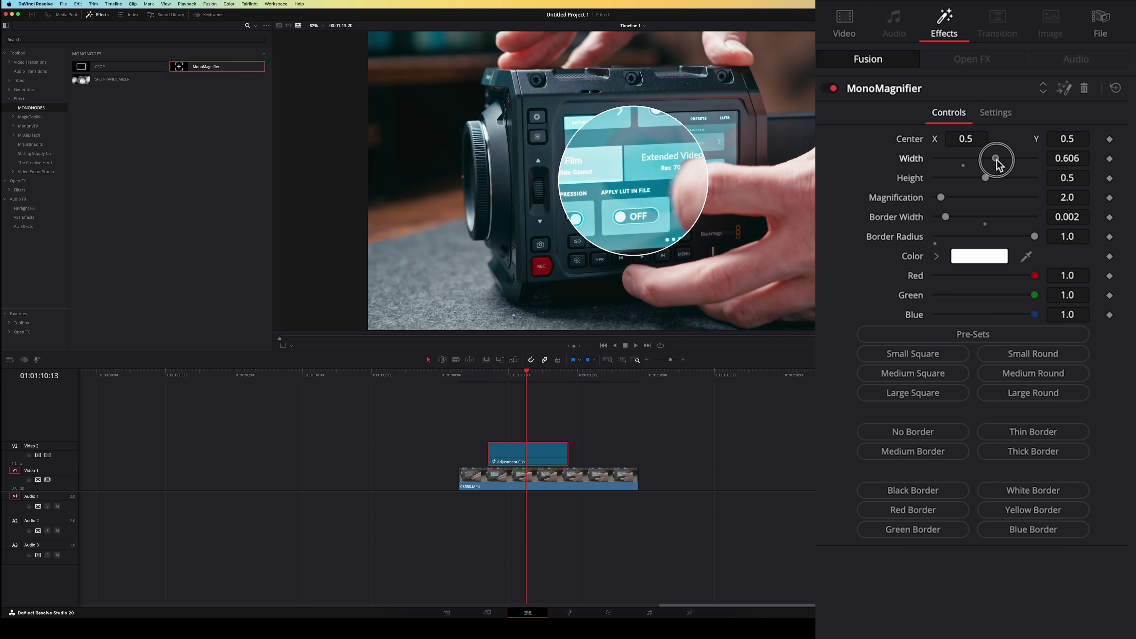
pyautogui.moveTo(997, 161); pyautogui.dragTo(1002, 157)
pyautogui.doubleClick(1003, 159)
pyautogui.moveTo(941, 197); pyautogui.dragTo(943, 203)
pyautogui.doubleClick(942, 198)
# - Try the Medium Square lens, return to round, and fade the magnifier in over eight frames
pyautogui.click(941, 374)
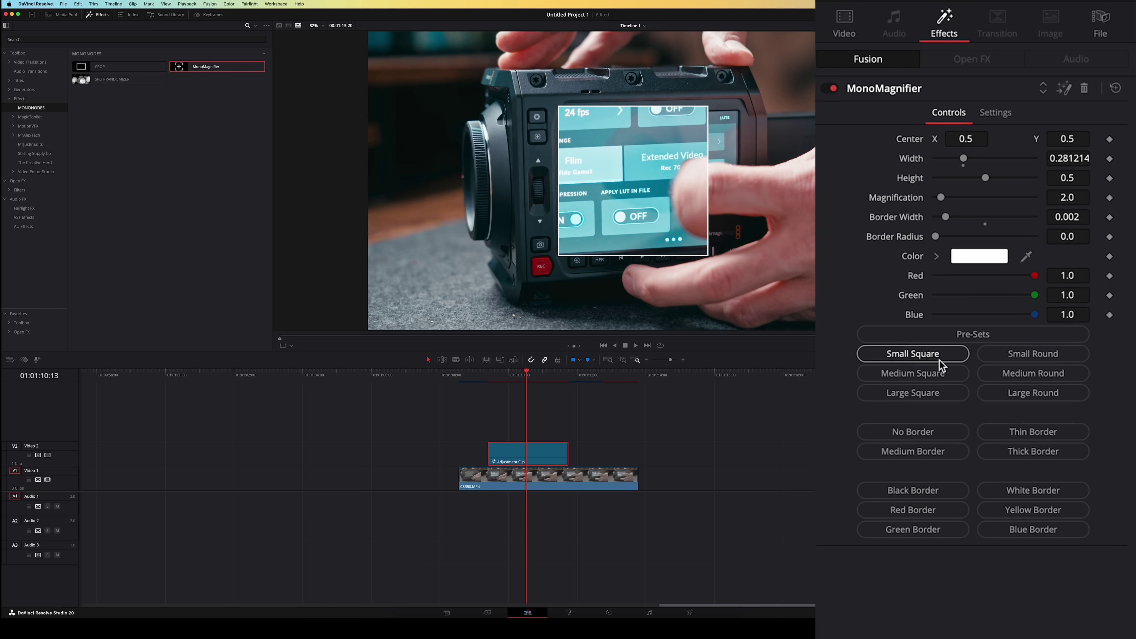
pyautogui.click(1010, 392)
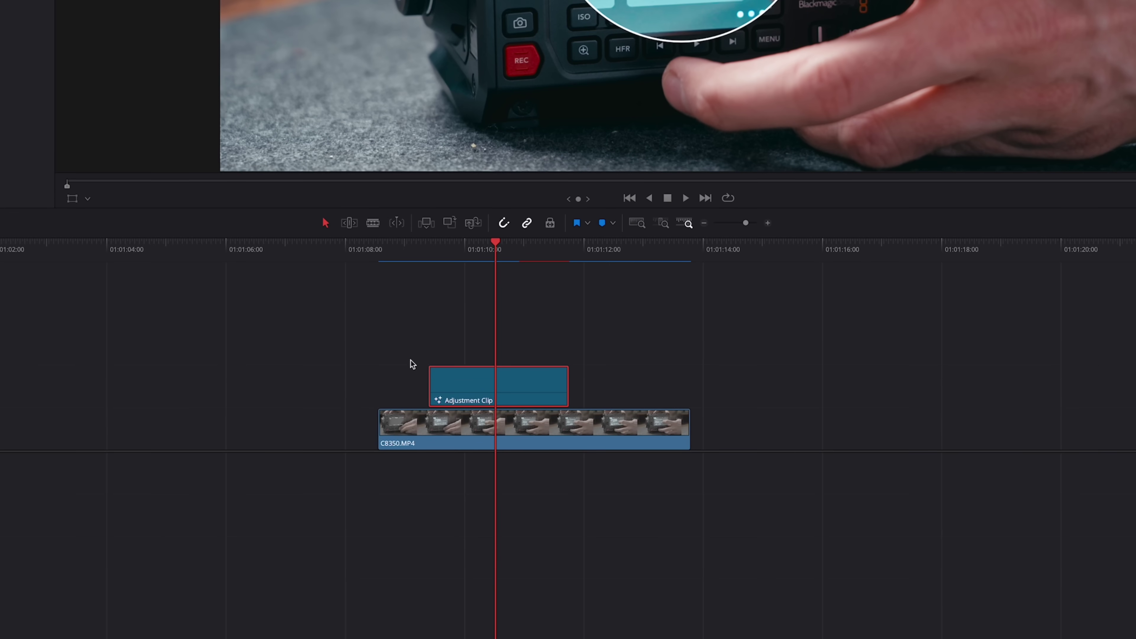
pyautogui.moveTo(430, 367); pyautogui.dragTo(449, 368)
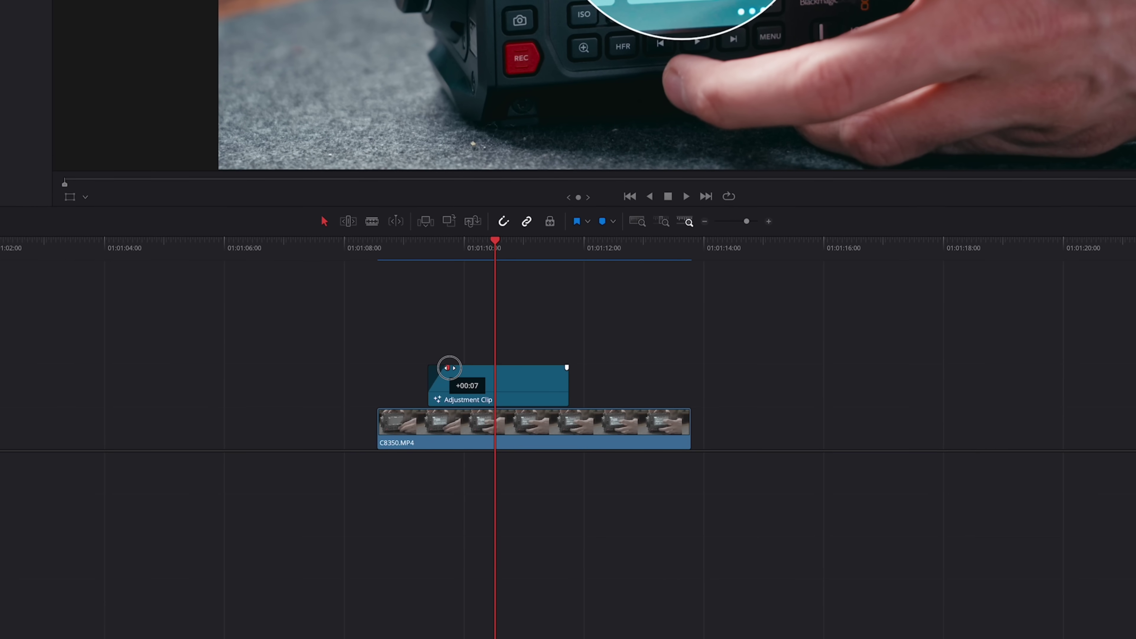
pyautogui.press('space')
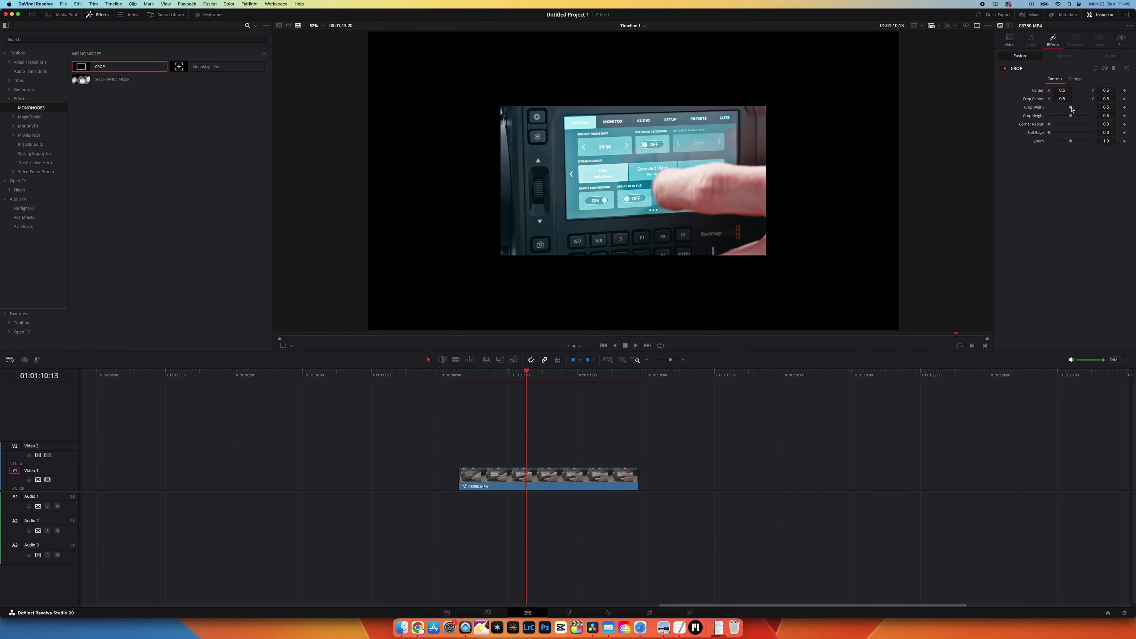
# - Increase the Mononodes CROP width to widen the soft-edged crop around the camera screen
pyautogui.moveTo(1072, 109); pyautogui.dragTo(1100, 130)
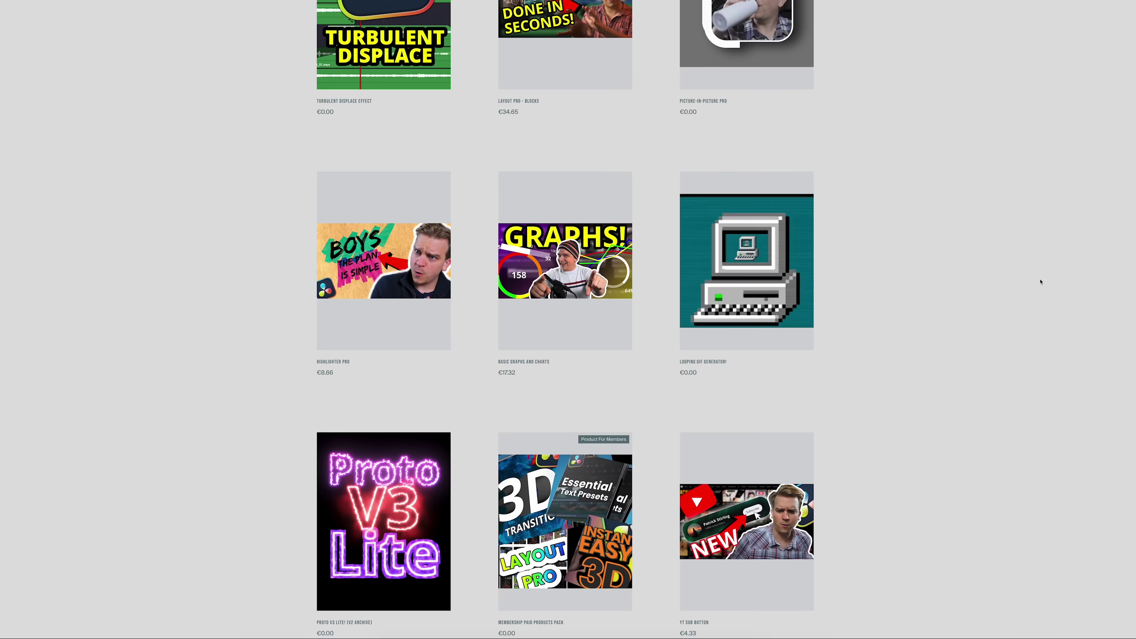
pyautogui.scroll(-12, 1038, 288)
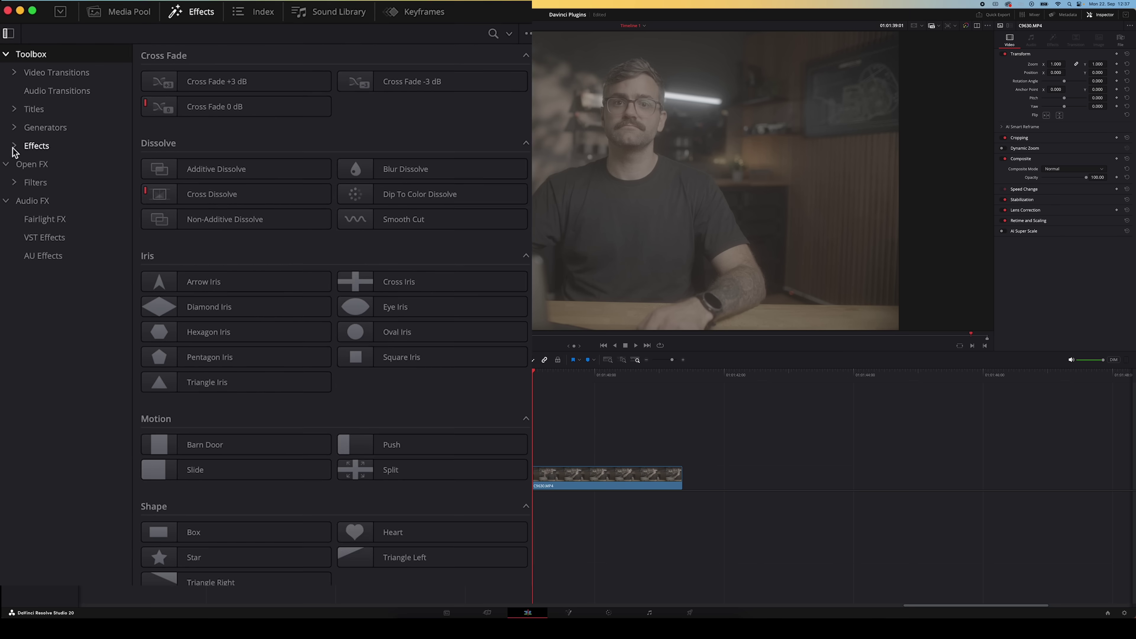
# - Apply SSC_Tracked_Image from the Stirling Supply Co effects to the talking-head clip
pyautogui.click(15, 152)
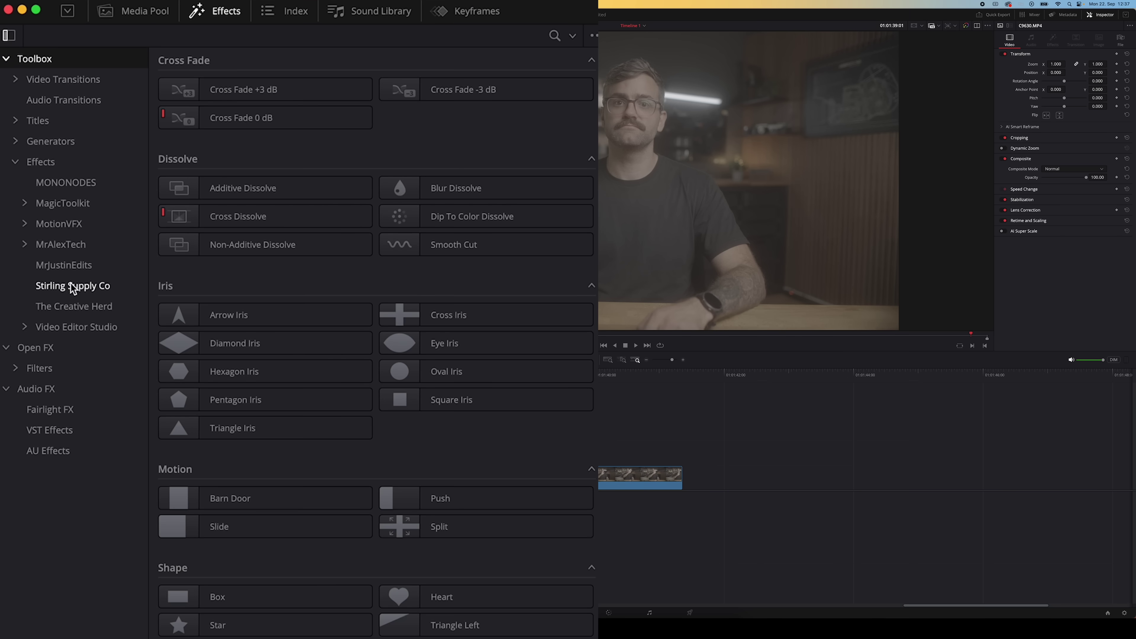
pyautogui.click(74, 286)
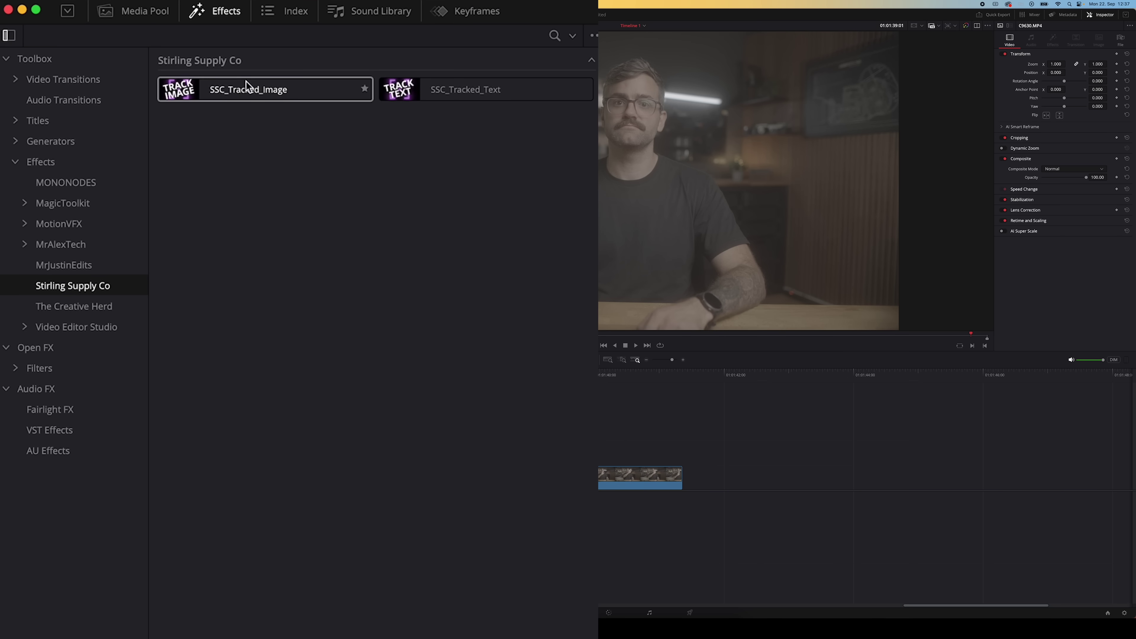
pyautogui.moveTo(231, 96); pyautogui.dragTo(578, 483)
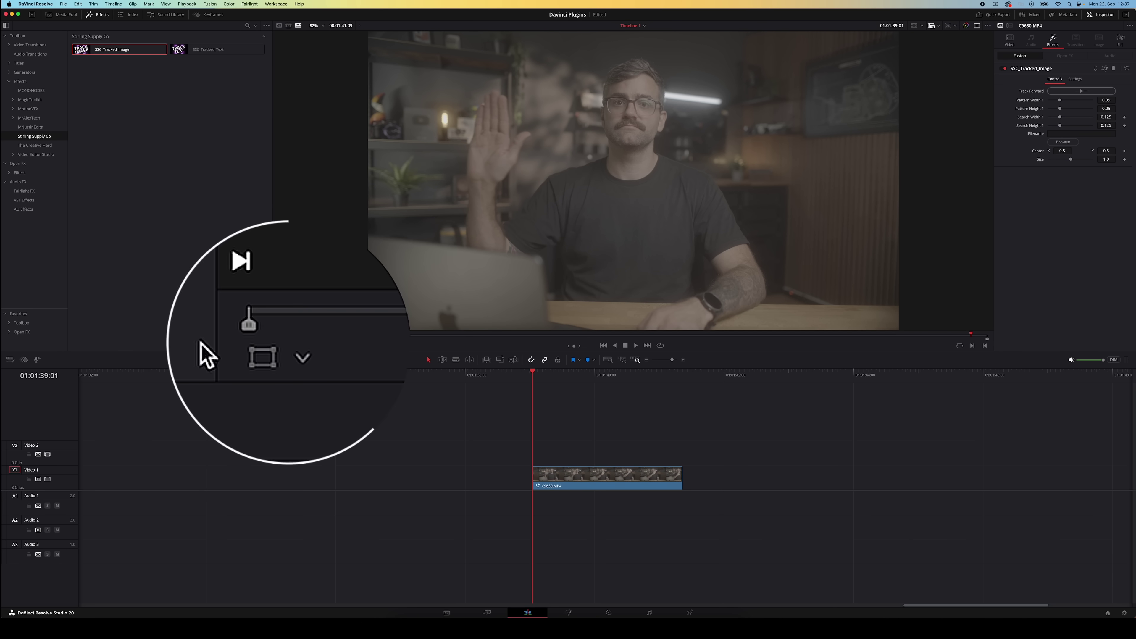
# - Enable the Fusion overlay, place the tracker on the presenter, track forward, and browse for an image
pyautogui.click(292, 345)
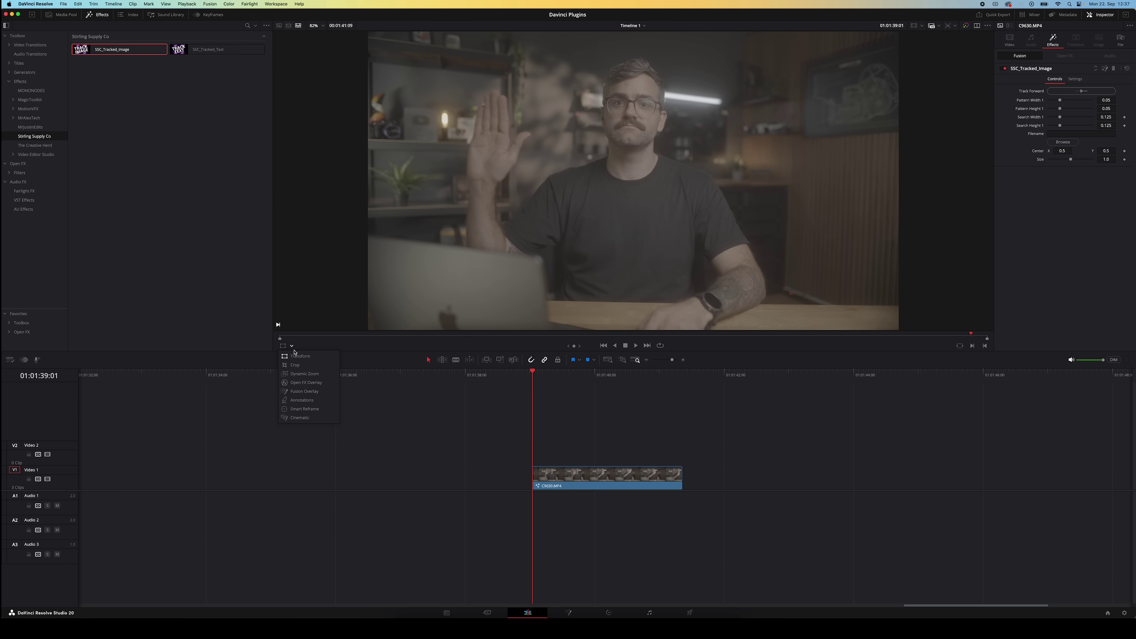
pyautogui.click(305, 391)
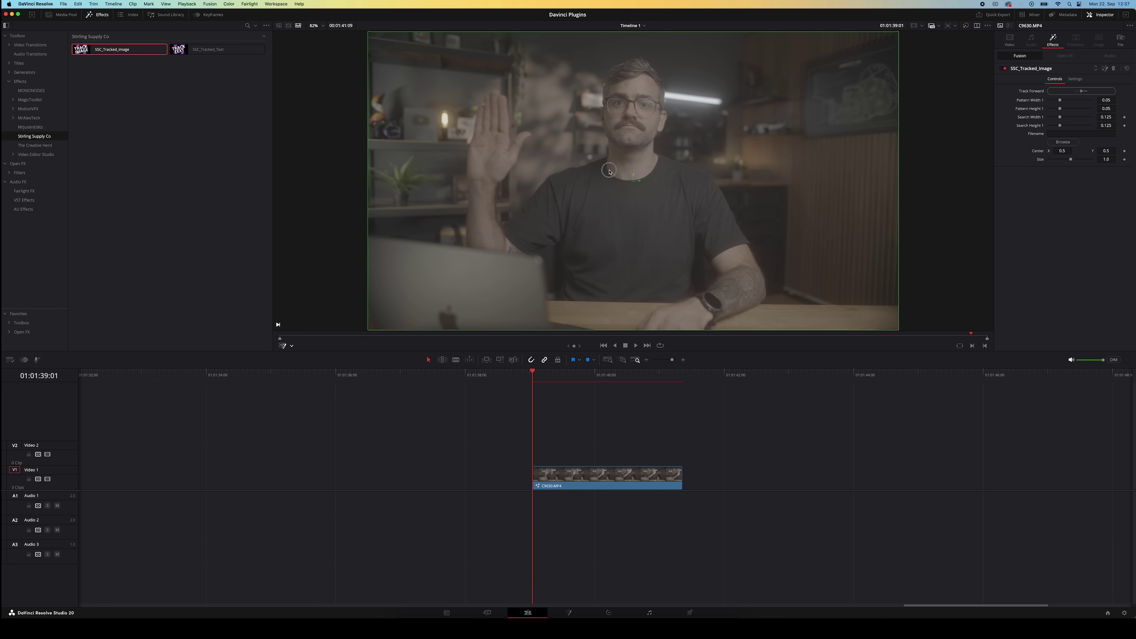
pyautogui.moveTo(622, 174); pyautogui.dragTo(603, 171)
pyautogui.moveTo(519, 121); pyautogui.dragTo(490, 113)
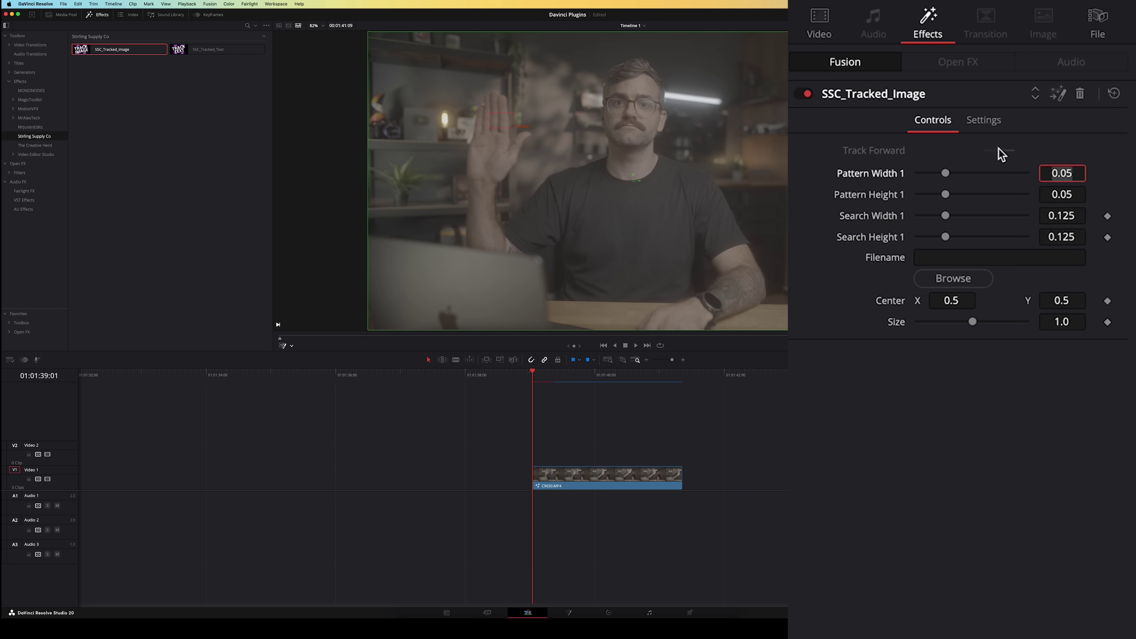
pyautogui.click(1001, 152)
pyautogui.click(1063, 142)
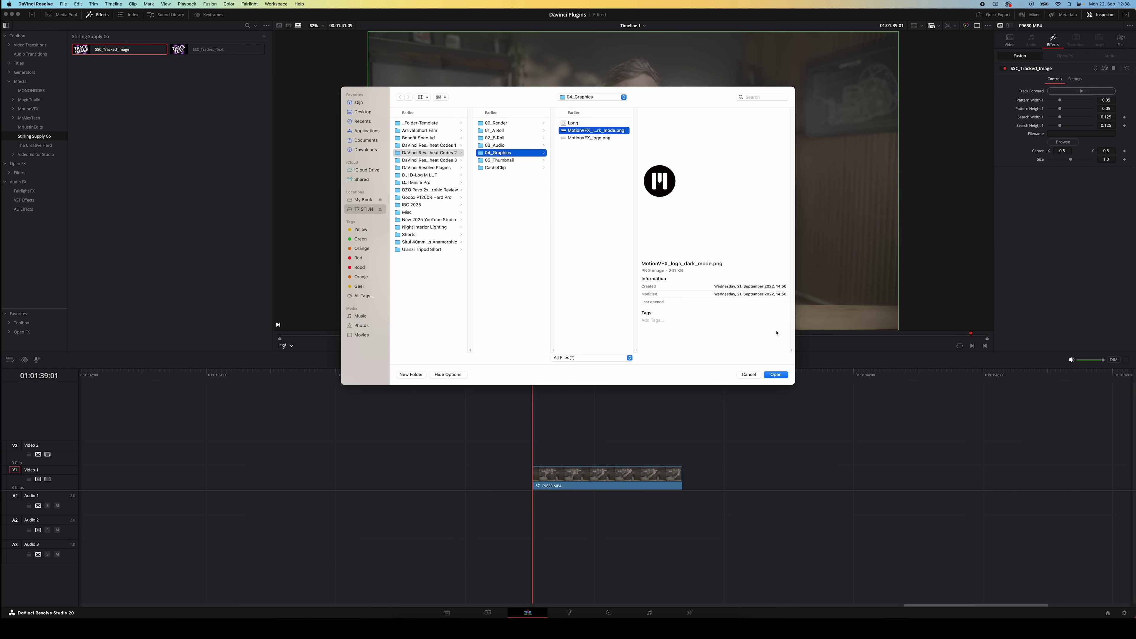
# - Load the MotionVFX logo PNG and reduce its Size so a small logo follows the track
pyautogui.click(776, 374)
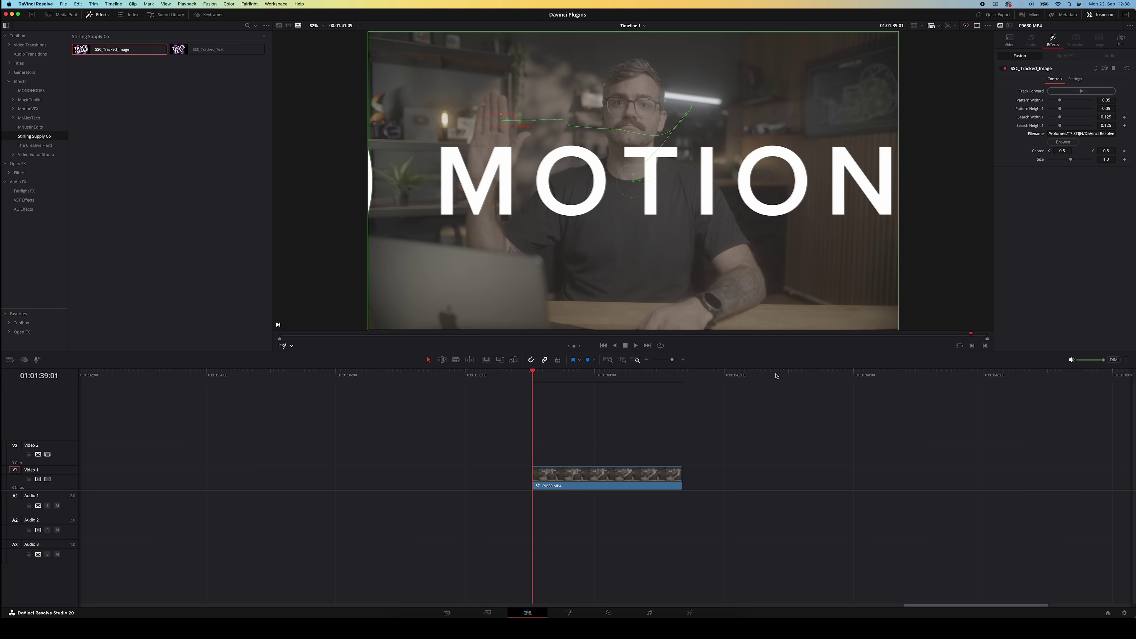
pyautogui.moveTo(1070, 159); pyautogui.dragTo(1051, 161)
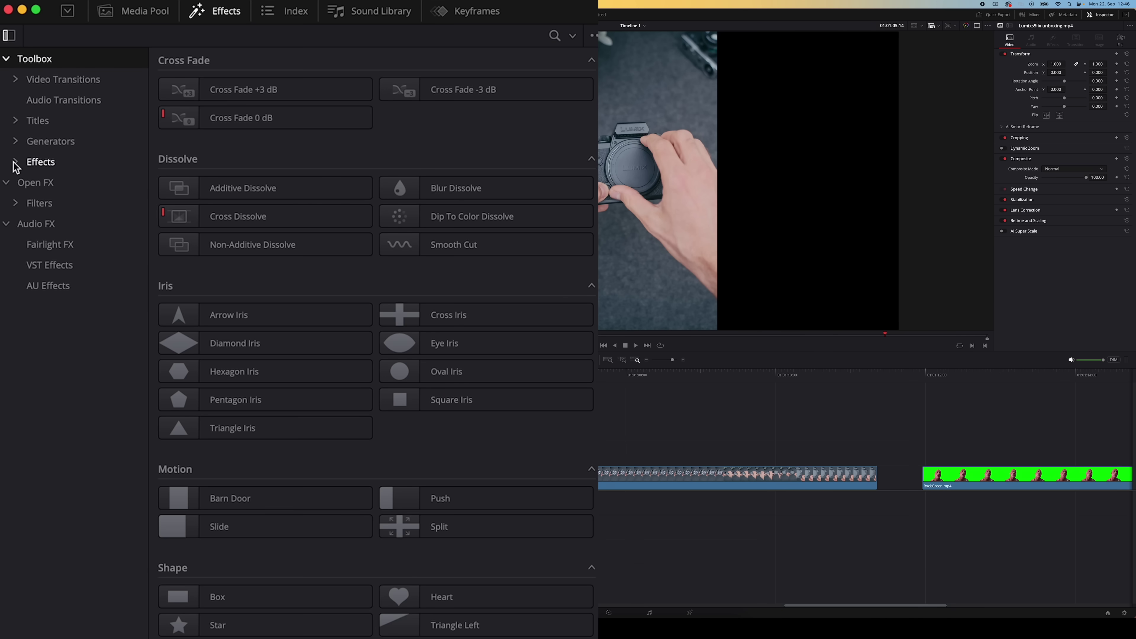
# - Apply MrJustinEdits' Paper Animator to the vertical unboxing clip and preview it from the start
pyautogui.click(17, 165)
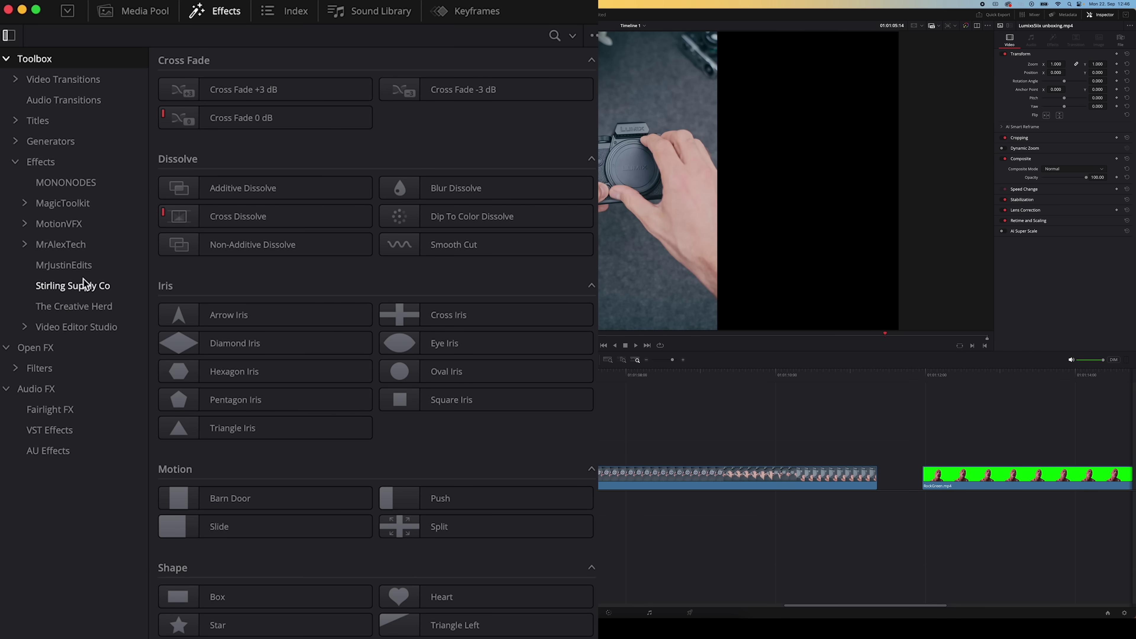
pyautogui.click(51, 269)
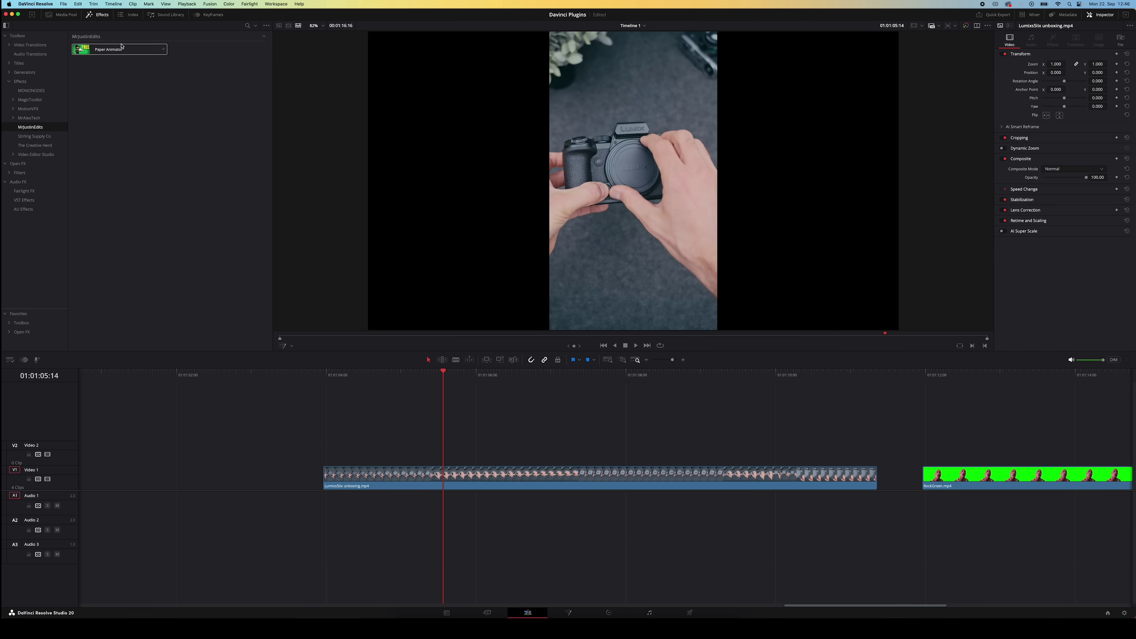
pyautogui.moveTo(107, 51); pyautogui.dragTo(449, 477)
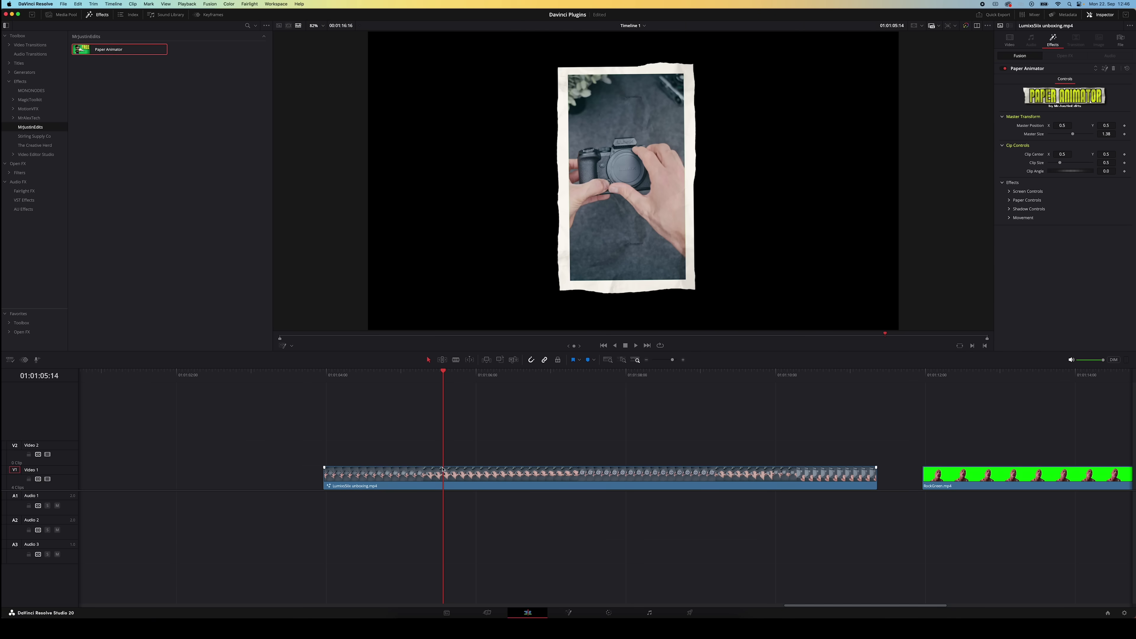
pyautogui.click(324, 374)
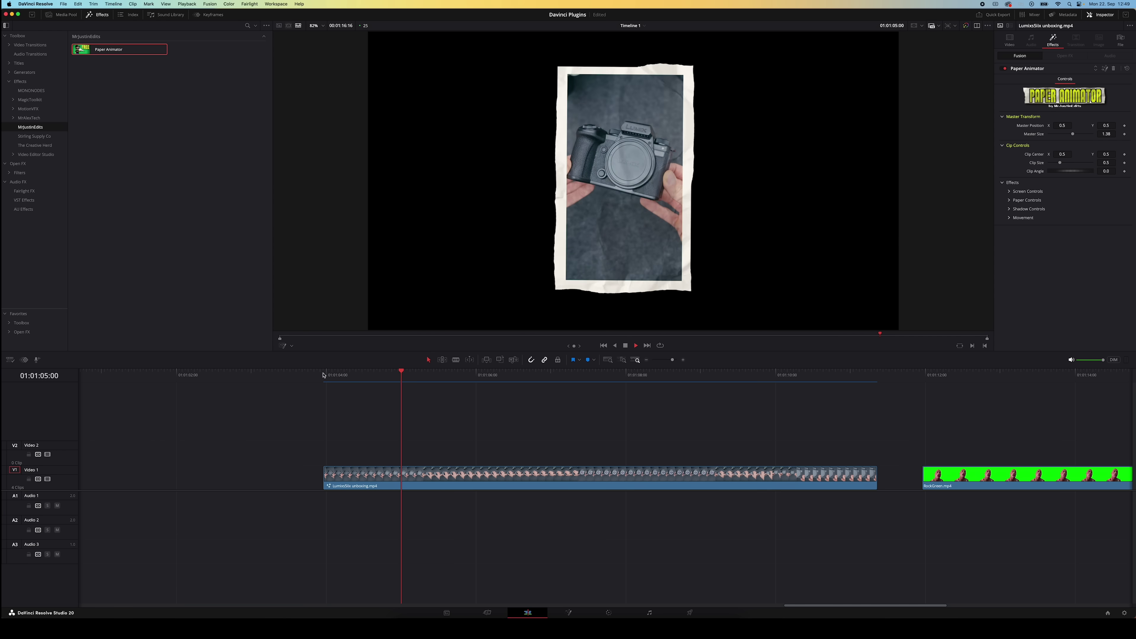
pyautogui.click(488, 380)
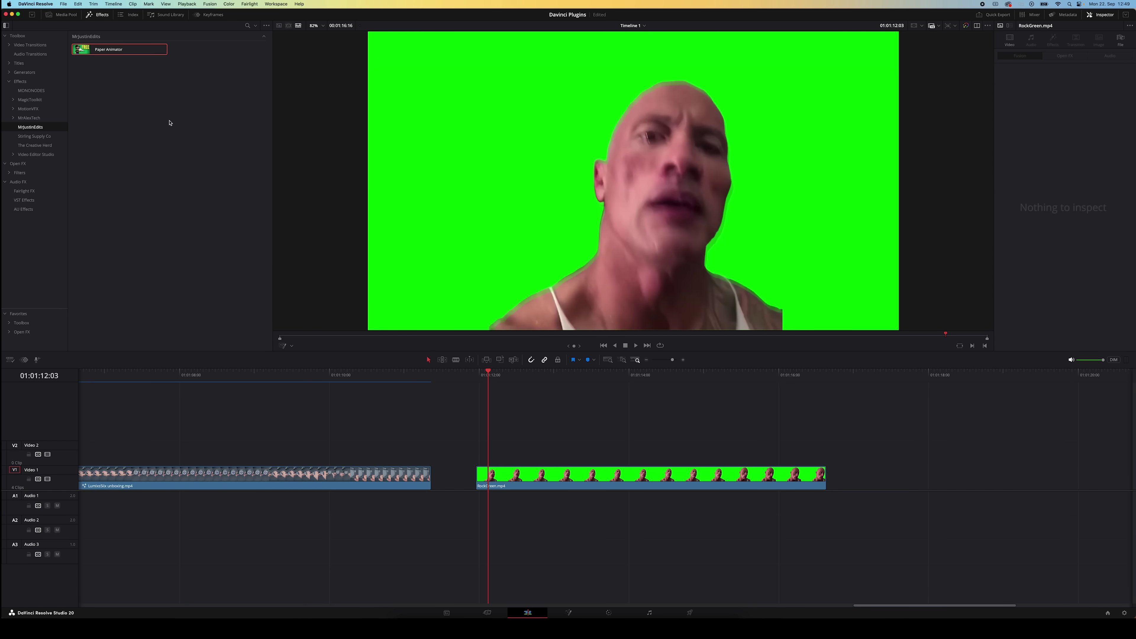
# - Apply Paper Animator to the RockGreen.mp4 green-screen clip and preview the paper cutout
pyautogui.moveTo(509, 482); pyautogui.dragTo(509, 482)
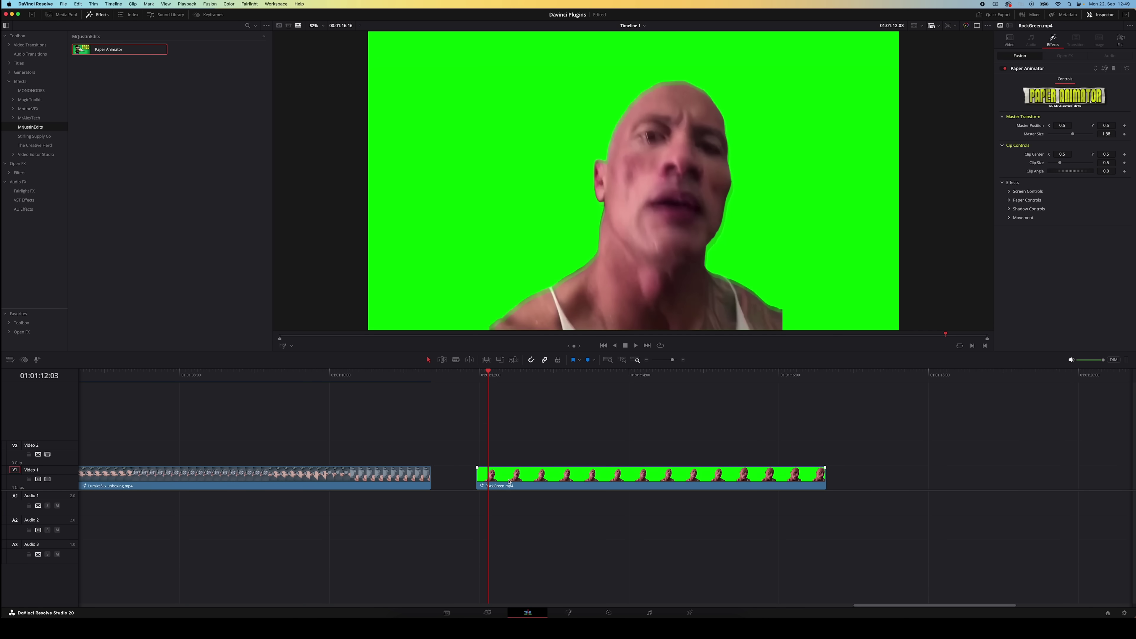
pyautogui.click(477, 374)
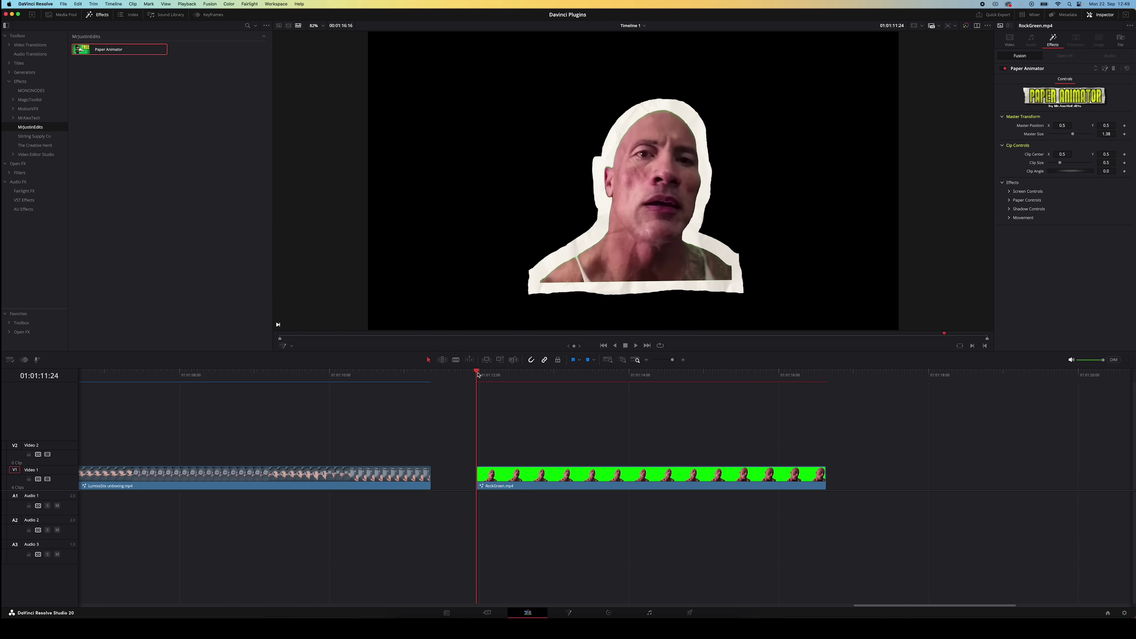
pyautogui.press('space')
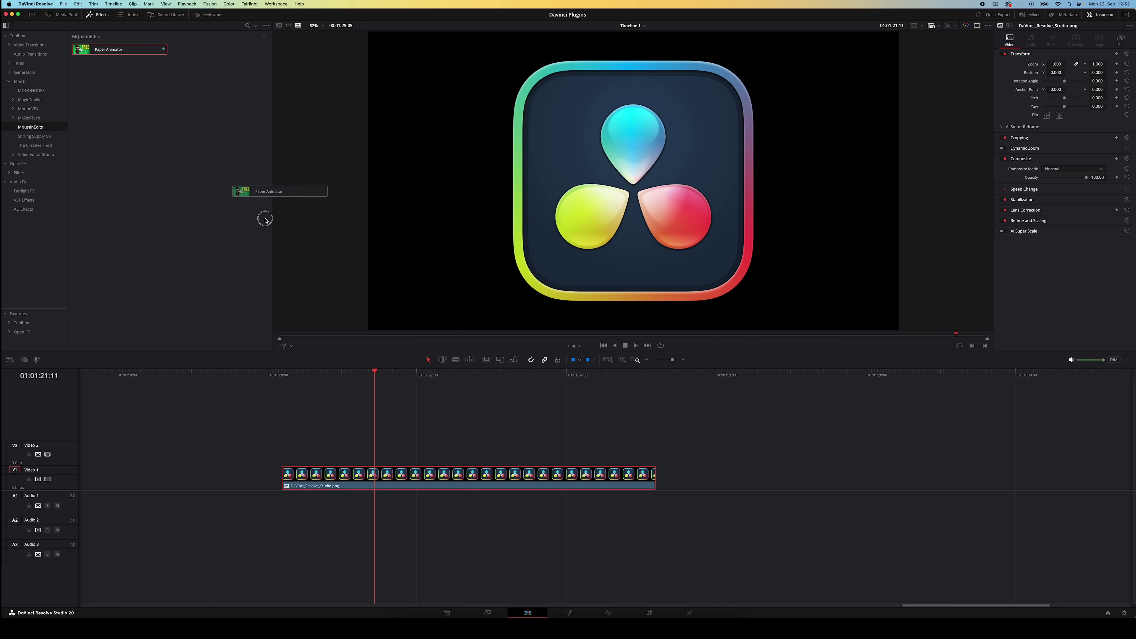
# - Apply Paper Animator to the DaVinci_Resolve_Studio.png logo clip and replay it from its start
pyautogui.moveTo(266, 219); pyautogui.dragTo(344, 428)
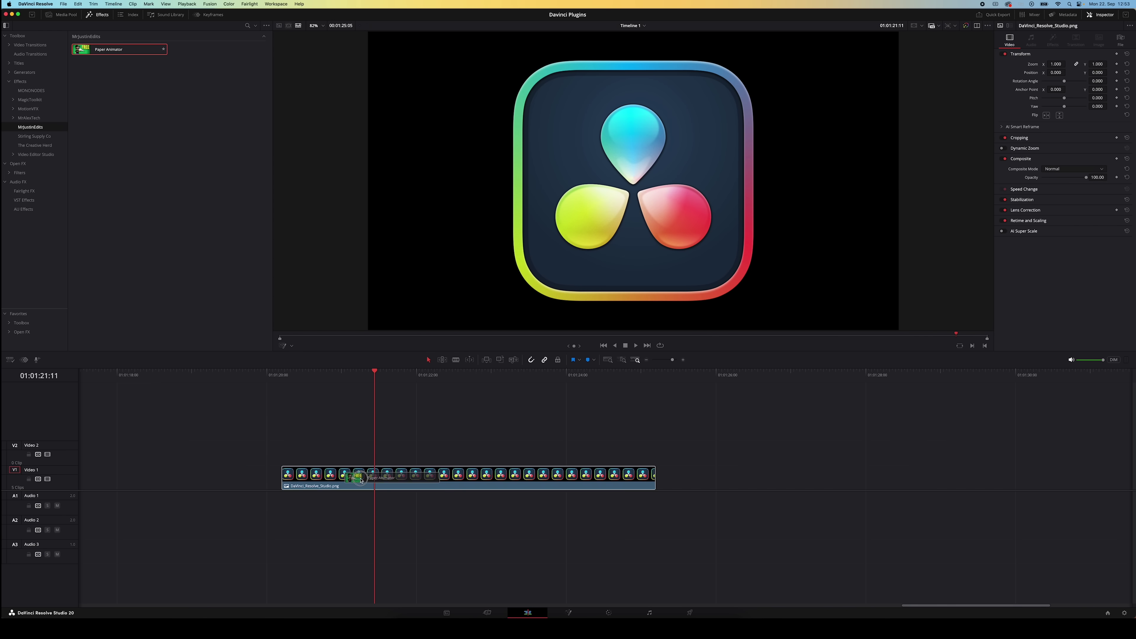
pyautogui.moveTo(361, 480); pyautogui.dragTo(362, 481)
pyautogui.press('Up')
pyautogui.press('space')
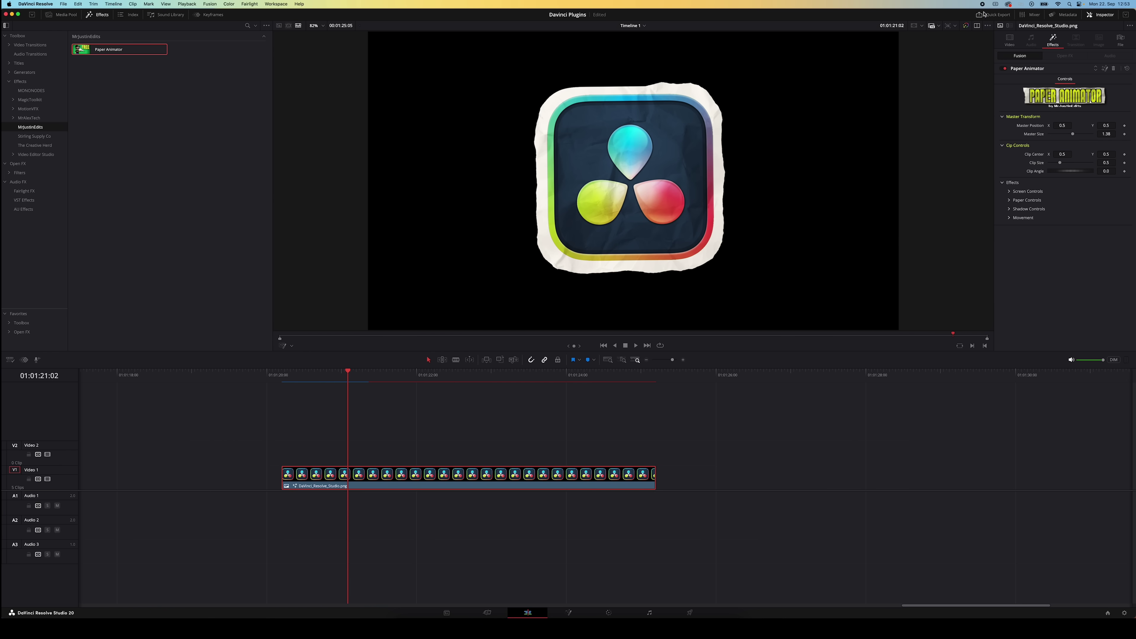
# - Raise the logo's Paper Texture, Edge Intensity and Edge Scale, and set Wander to 0.8
pyautogui.click(1015, 201)
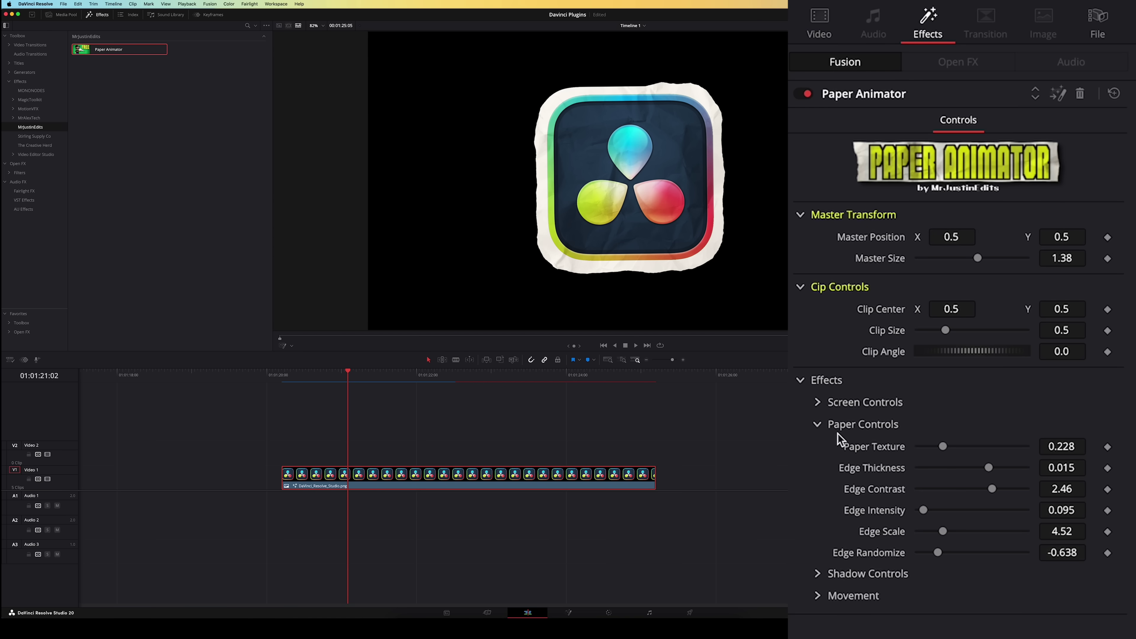
pyautogui.moveTo(974, 445); pyautogui.dragTo(984, 467)
pyautogui.moveTo(943, 531)
pyautogui.mouseDown()
pyautogui.moveTo(965, 534)
pyautogui.moveTo(944, 512)
pyautogui.mouseUp()
pyautogui.click(822, 596)
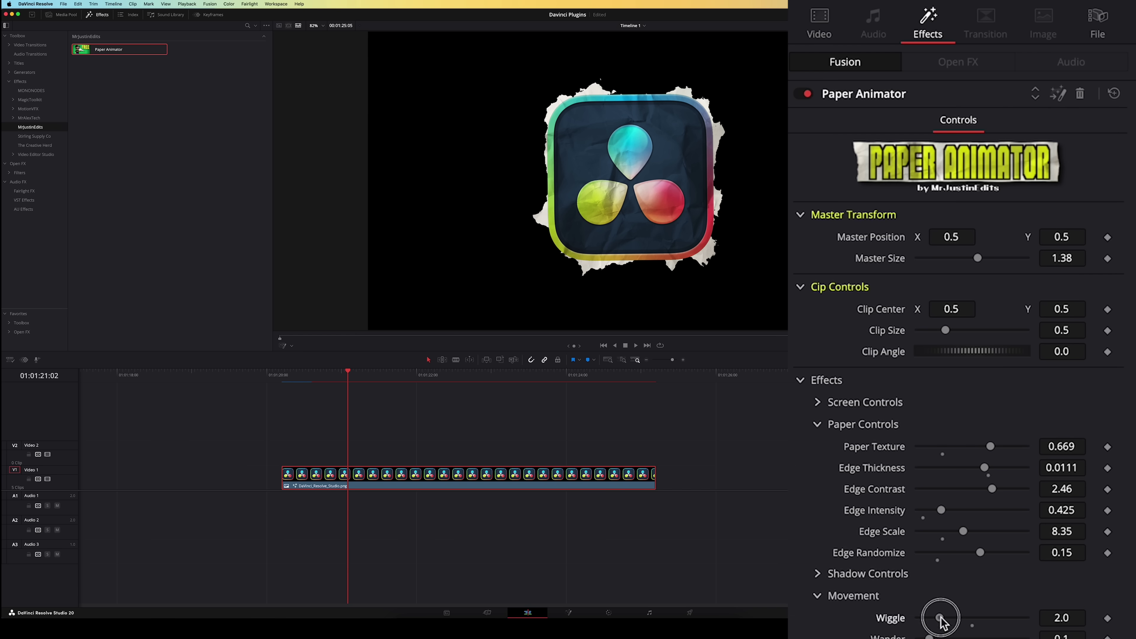
pyautogui.moveTo(976, 637); pyautogui.dragTo(1002, 636)
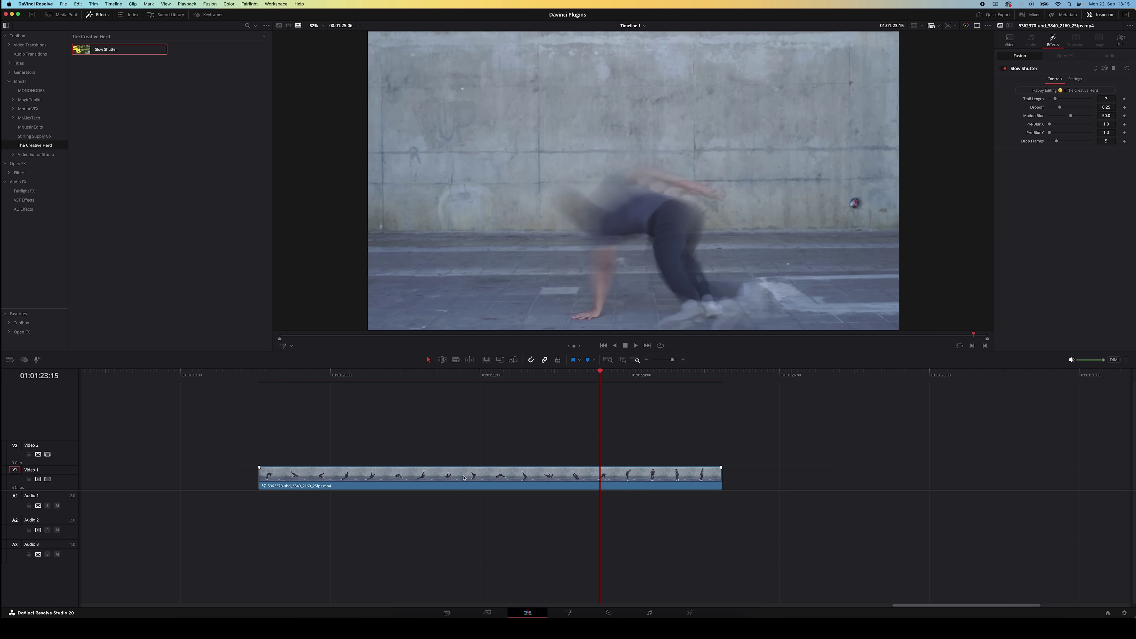
# - Set the dancer's Slow Shutter Trail Length to 12, Dropoff to 0.35 and Motion Blur to 60
pyautogui.click(1062, 99)
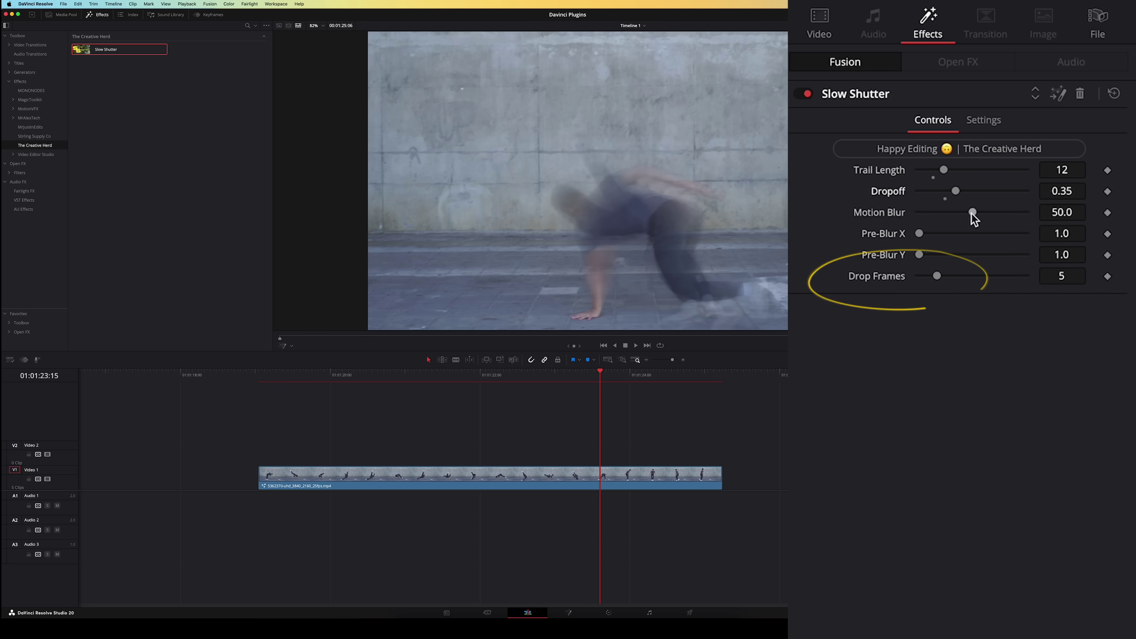
pyautogui.moveTo(973, 212); pyautogui.dragTo(986, 210)
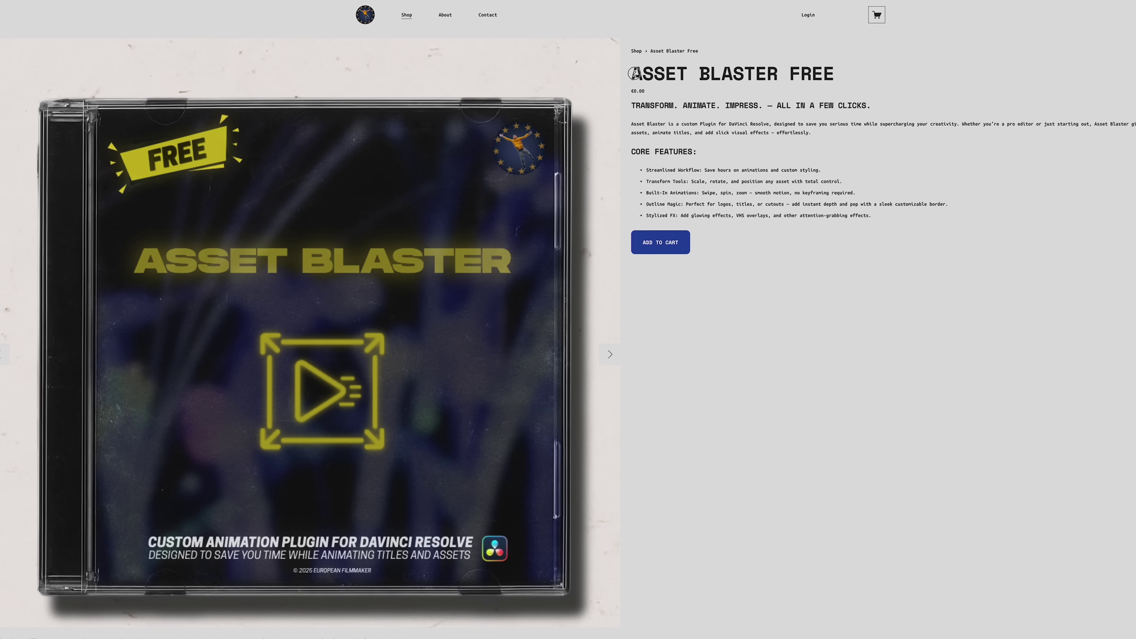
# - Select the Asset Blaster Free product title on the European Filmmaker page
pyautogui.moveTo(634, 73); pyautogui.dragTo(835, 75)
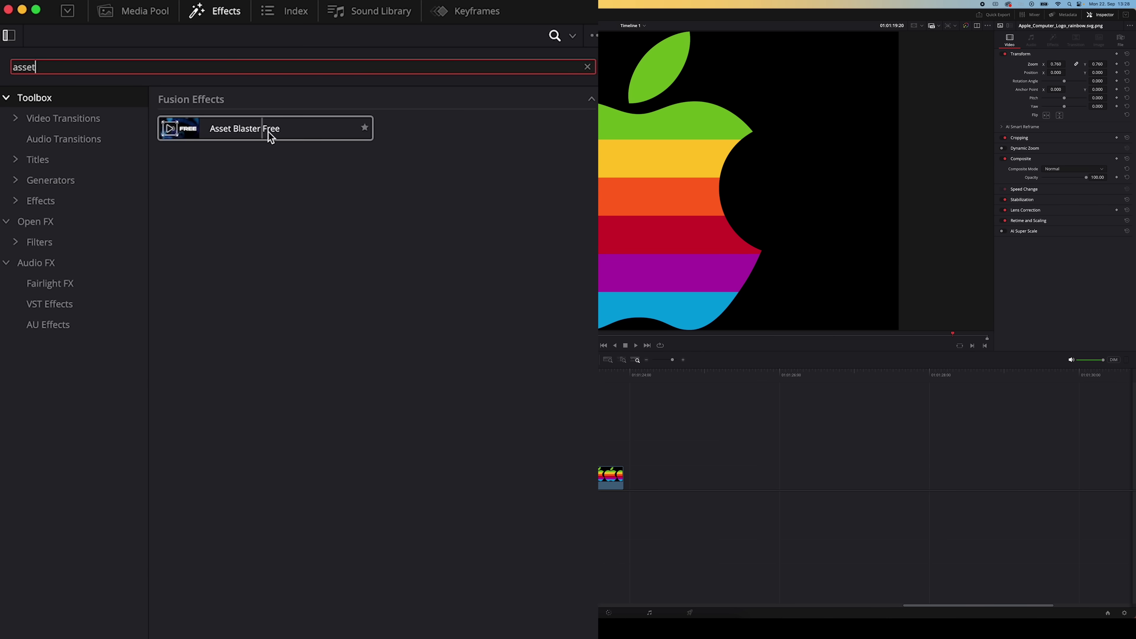
# - Drop Asset Blaster Free onto the Apple logo clip and scale the logo to 0.874
pyautogui.moveTo(256, 134); pyautogui.dragTo(353, 479)
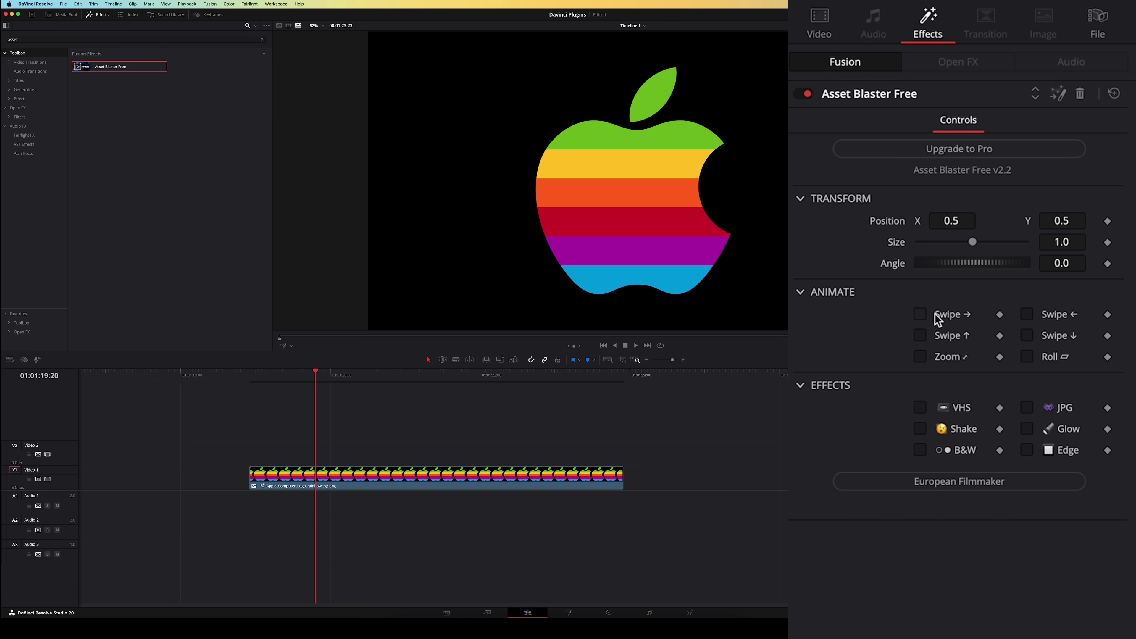
pyautogui.moveTo(961, 220)
pyautogui.mouseDown()
pyautogui.moveTo(1002, 219)
pyautogui.moveTo(903, 219)
pyautogui.moveTo(955, 220)
pyautogui.mouseUp()
pyautogui.moveTo(1063, 242); pyautogui.dragTo(953, 255)
pyautogui.moveTo(1061, 259)
pyautogui.mouseDown()
pyautogui.moveTo(1010, 261)
pyautogui.moveTo(1080, 261)
pyautogui.moveTo(1062, 261)
pyautogui.mouseUp()
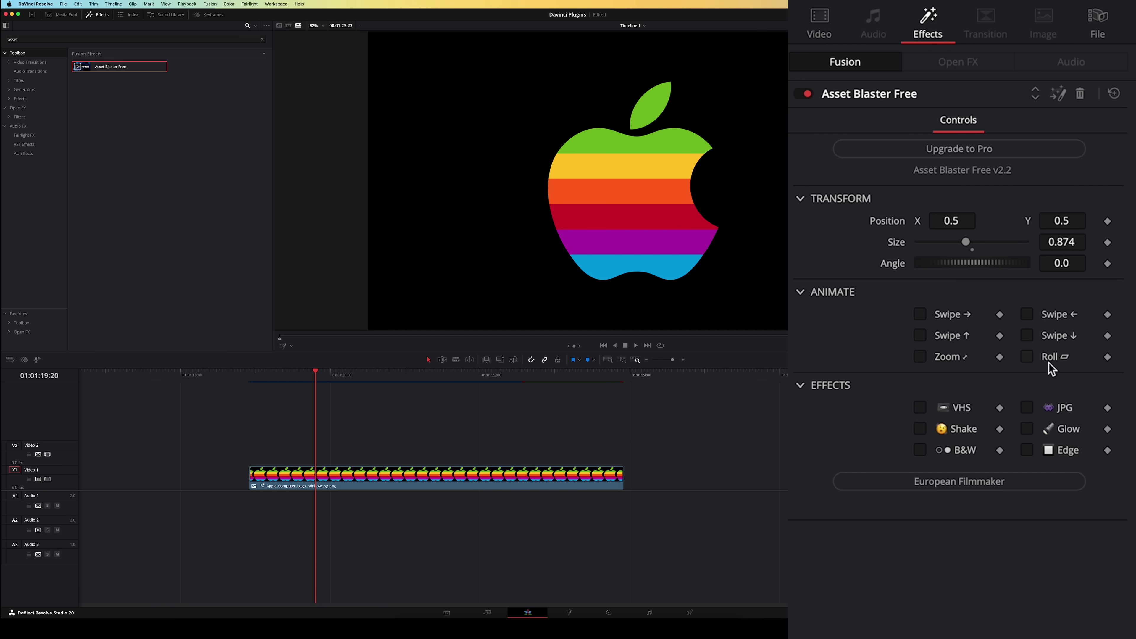
# - Enable the Roll animation, switch off VHS and B&W, and add a white Edge outline
pyautogui.click(920, 314)
pyautogui.click(251, 378)
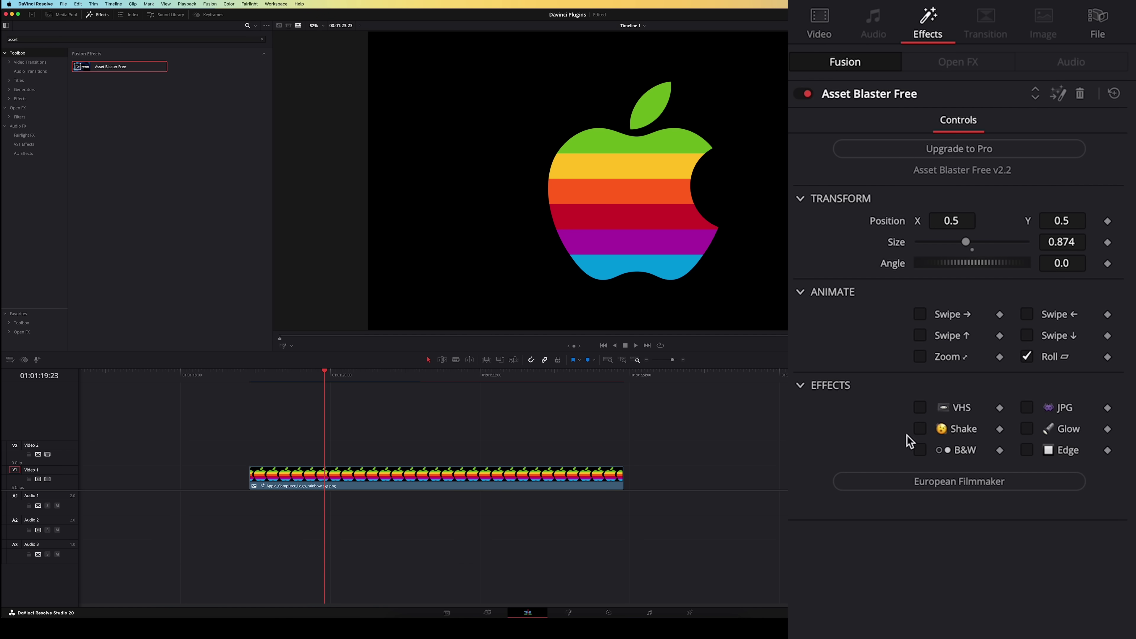
pyautogui.click(921, 407)
pyautogui.click(923, 453)
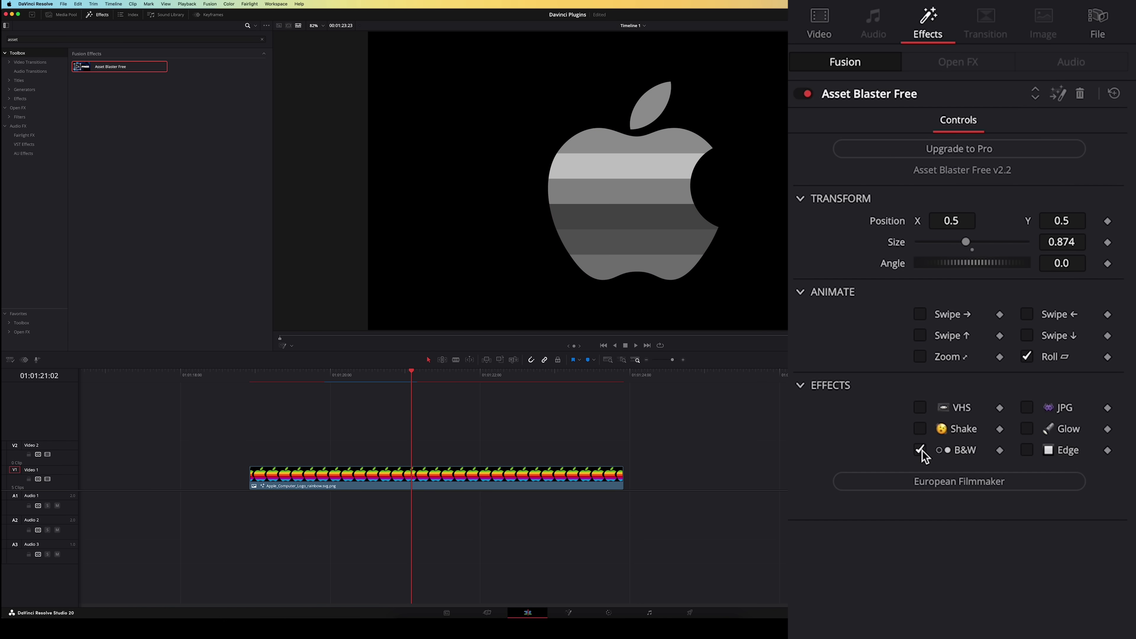
pyautogui.click(921, 451)
pyautogui.click(1027, 449)
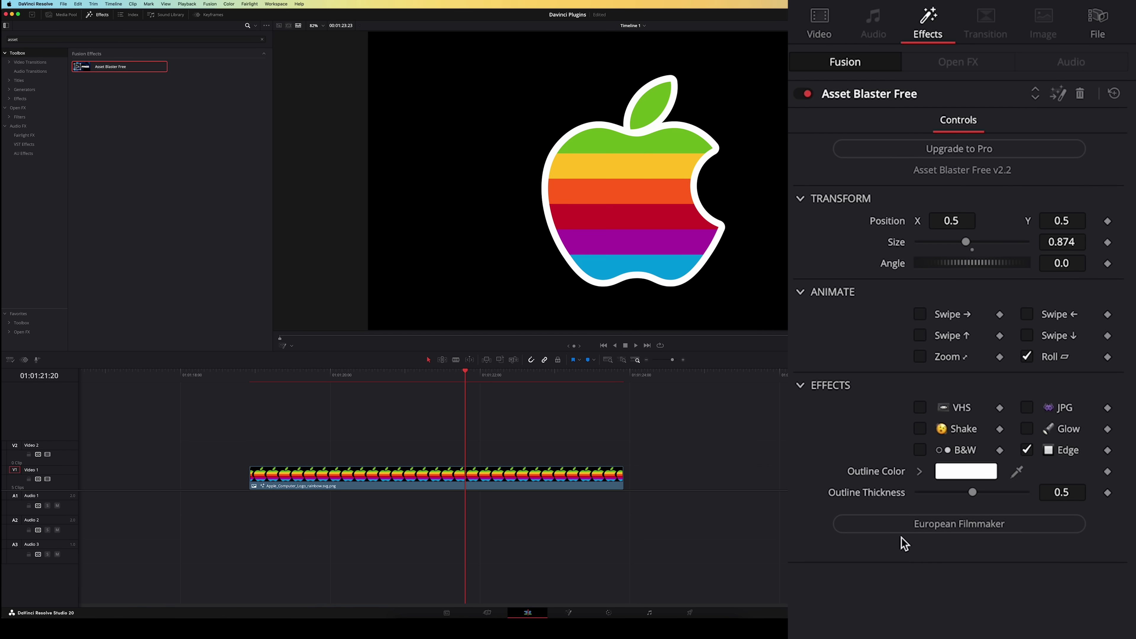